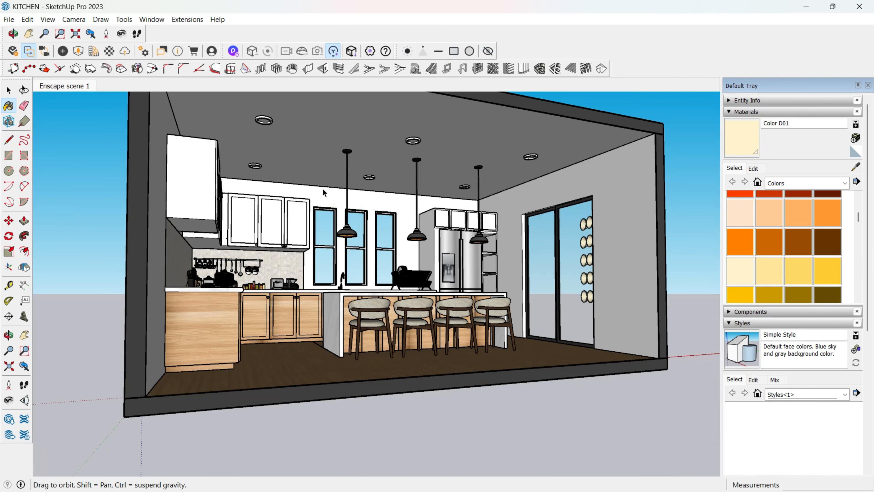
Step: Draw a vertical guide line straight down from the centre of the ceiling ring light, inside its component
scroll(293, 165, up, 4)
key(space)
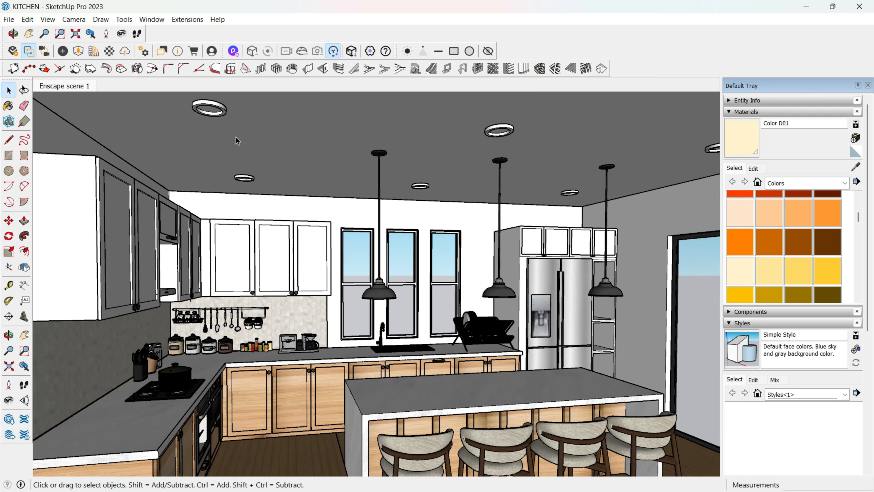
scroll(220, 124, up, 2)
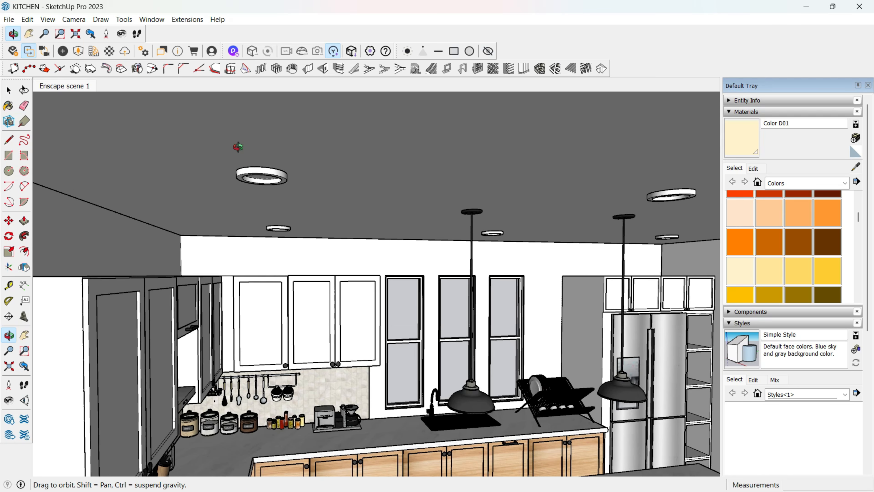
scroll(250, 160, up, 3)
click(254, 163)
double_click(254, 163)
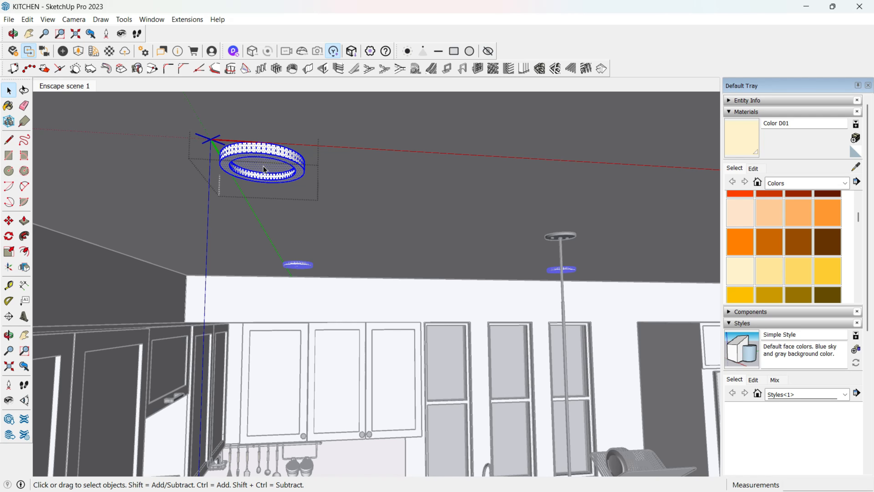
key(l)
click(263, 168)
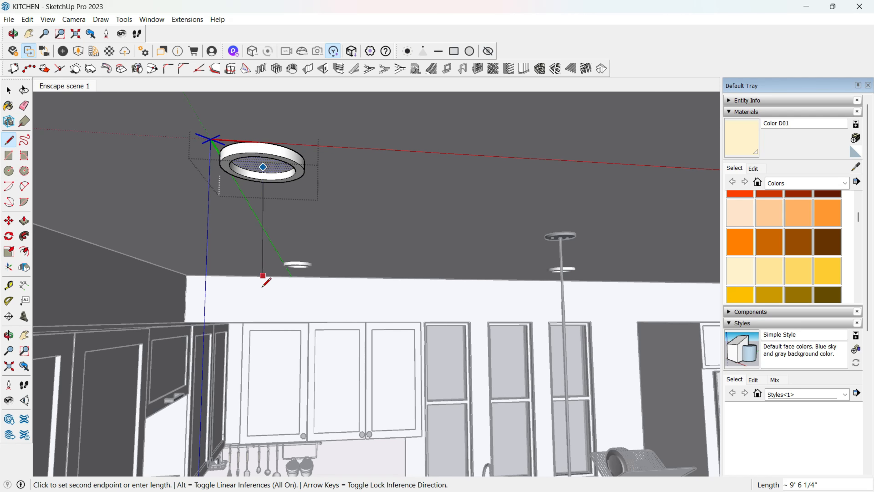
key(space)
click(170, 108)
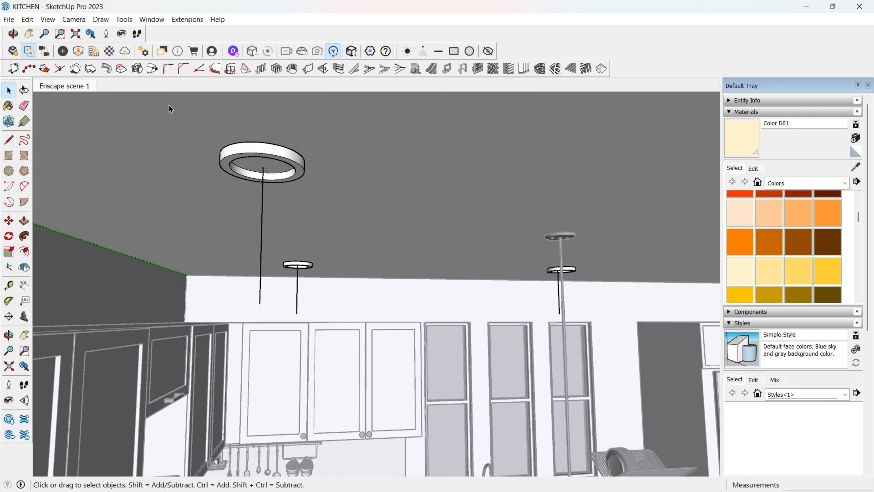
Step: Place an Enscape spotlight just below the ring light inside its component, aimed straight down along the guide line
triple_click(251, 154)
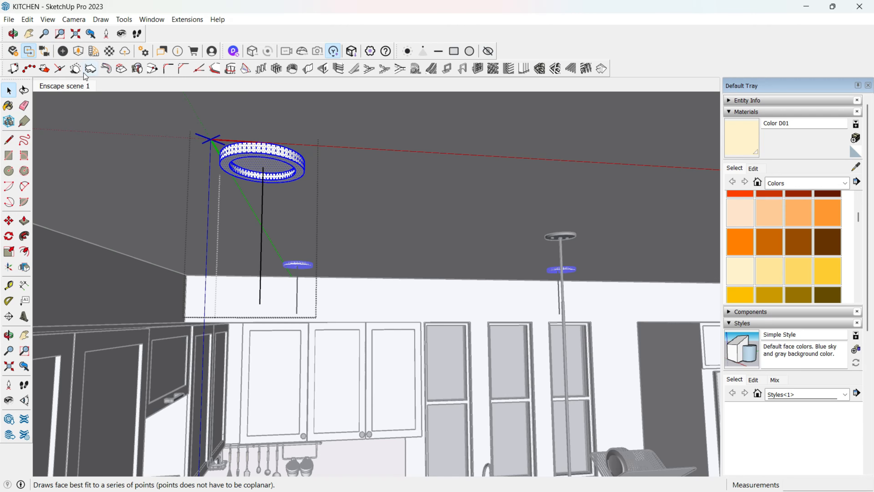
click(62, 51)
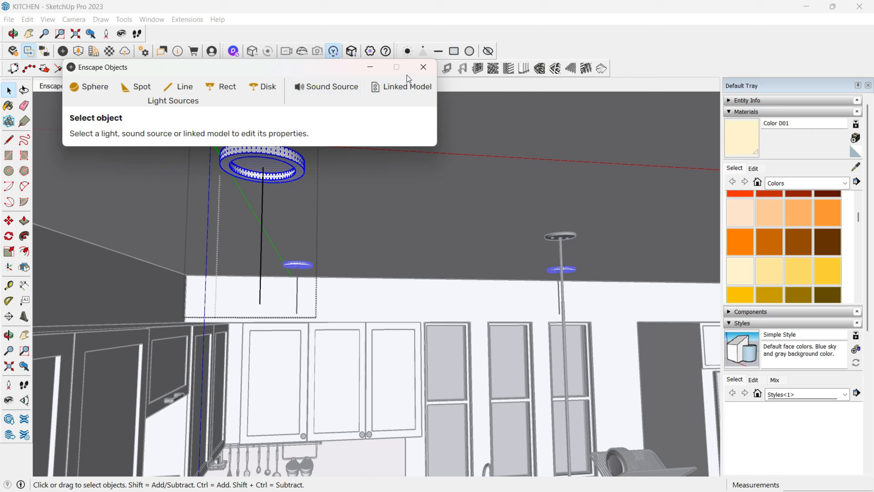
click(138, 86)
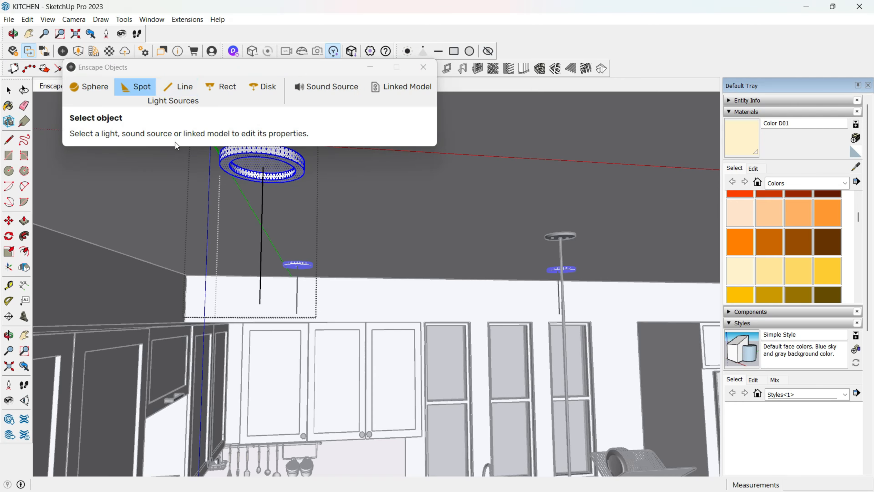
click(261, 167)
scroll(262, 166, up, 2)
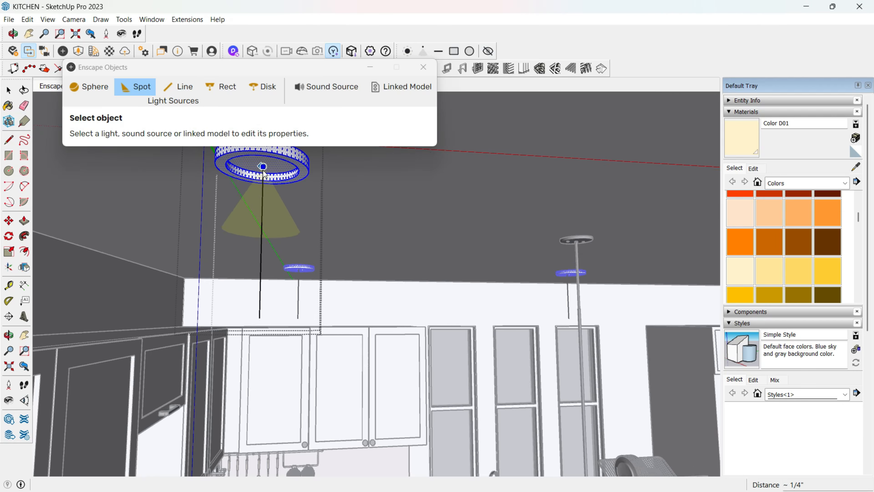
key(space)
click(141, 87)
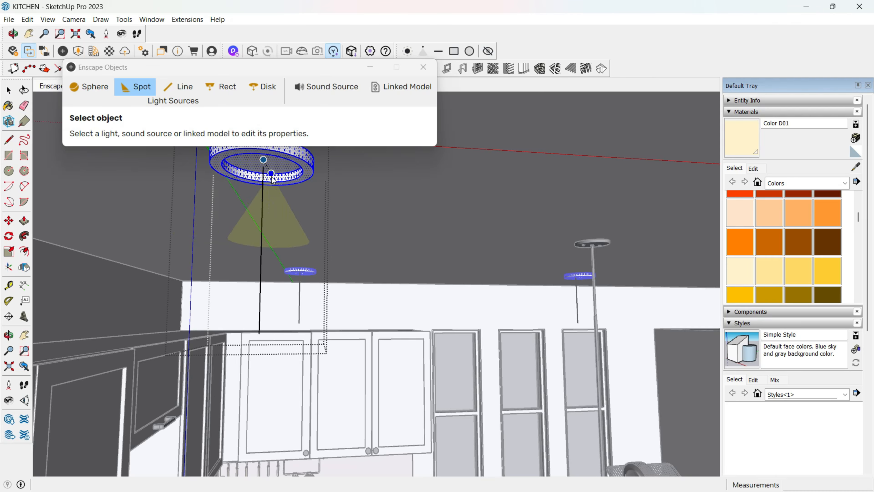
click(263, 168)
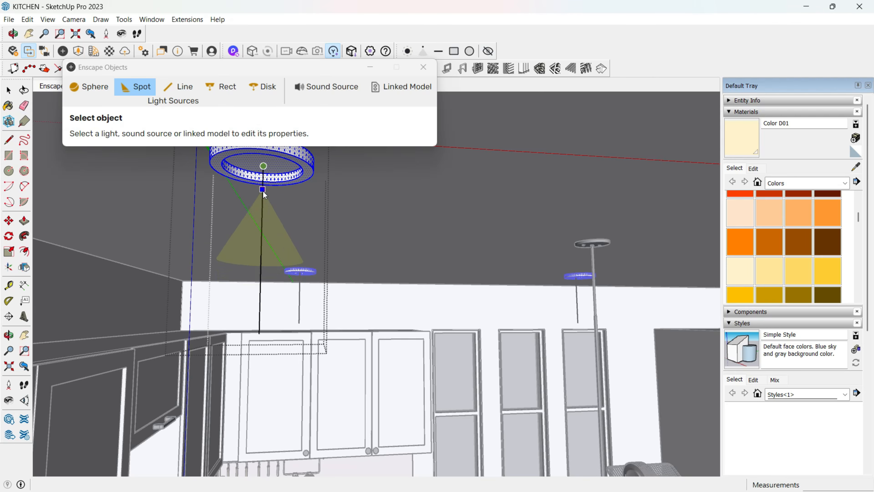
click(259, 322)
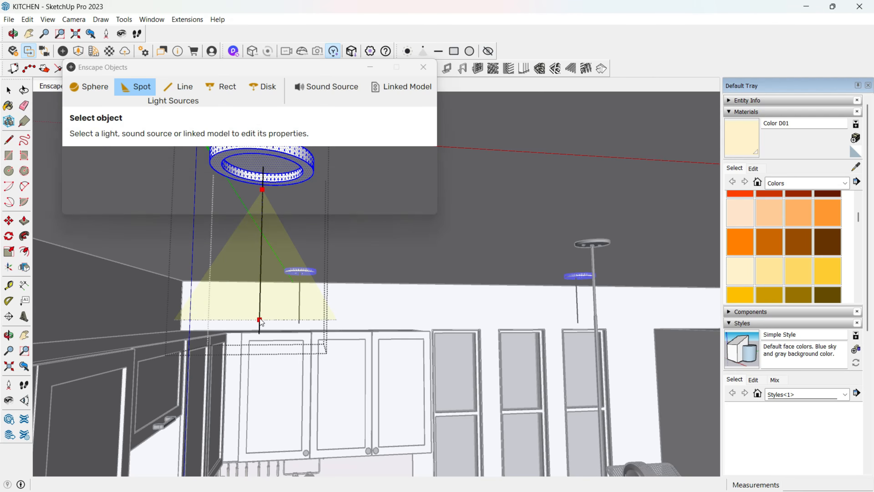
Step: Set the ceiling spotlight's luminous intensity to 11,861 cd
middle_drag(251, 276, 210, 303)
drag(249, 168, 314, 168)
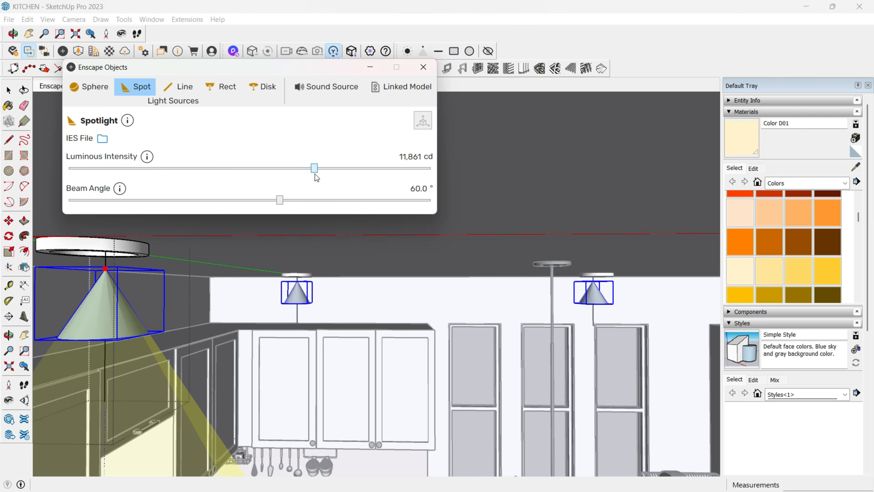
middle_drag(255, 230, 243, 231)
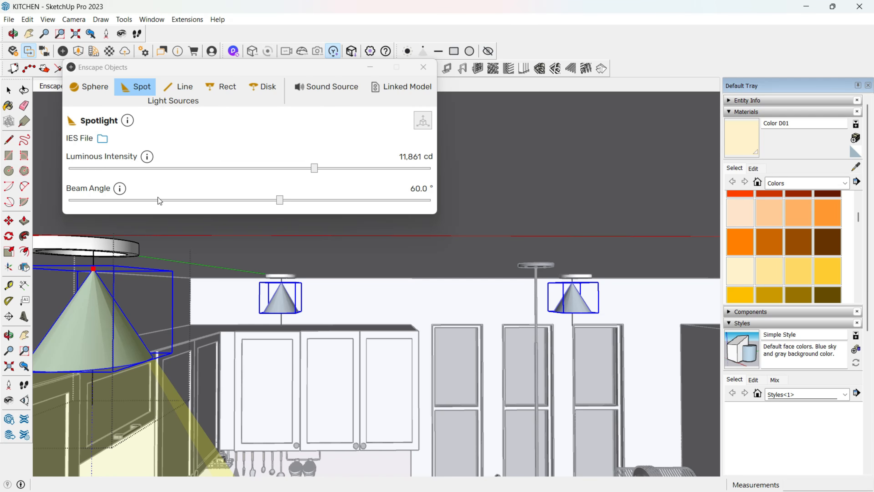
Step: Load the IES profile x-arrow-diffuse.ies from the ies-lights-pack folder onto the spotlight
click(101, 139)
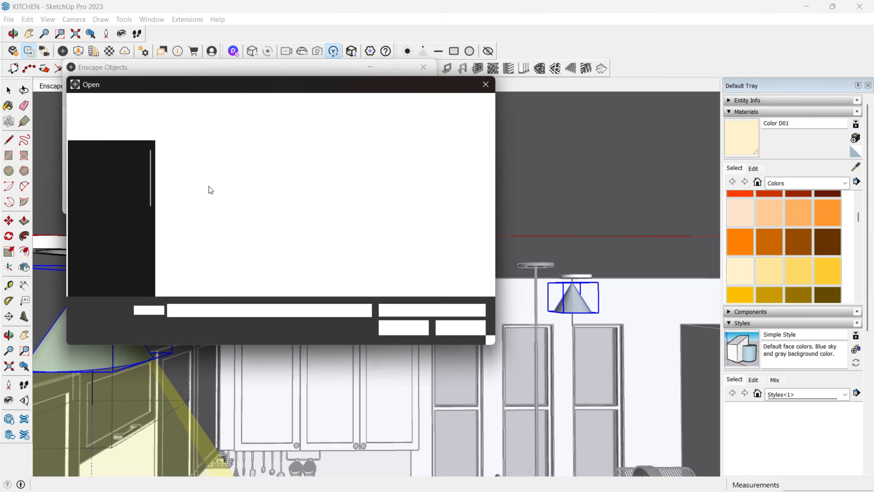
double_click(217, 262)
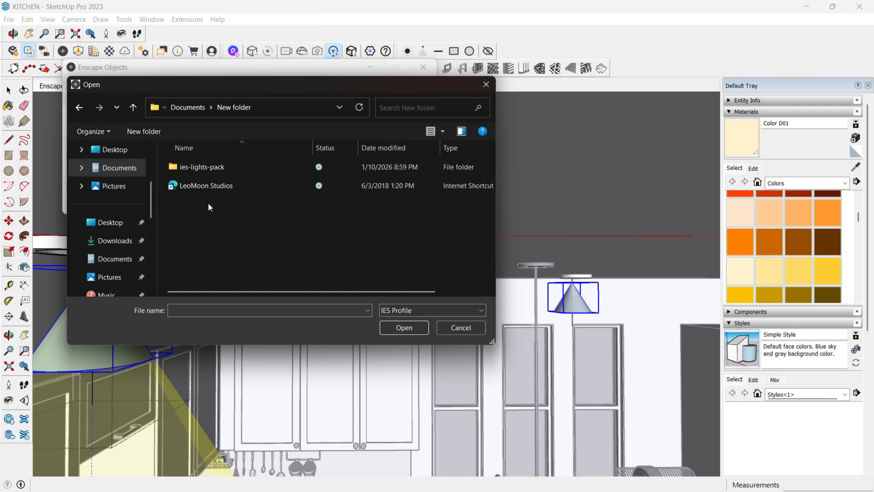
double_click(214, 168)
scroll(220, 257, down, 10)
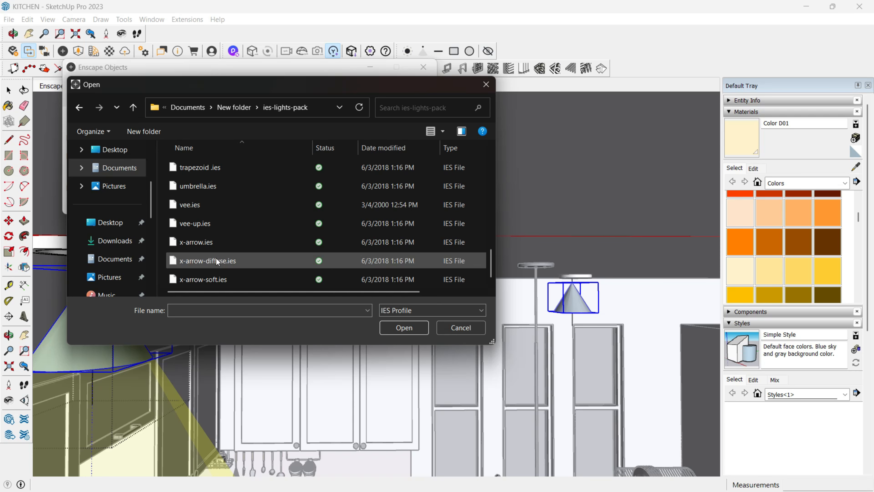
click(222, 261)
click(402, 328)
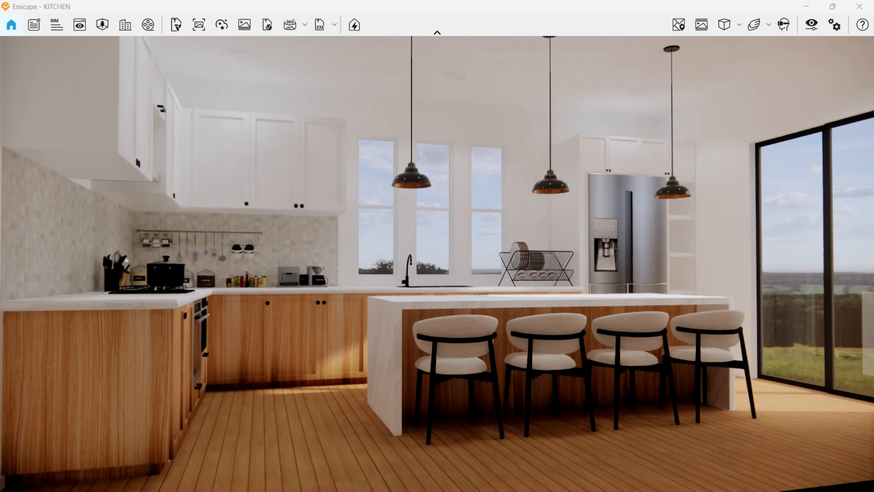
Step: In the Enscape render window, lower the camera exposure to 45% in the visual settings
right_click(553, 225)
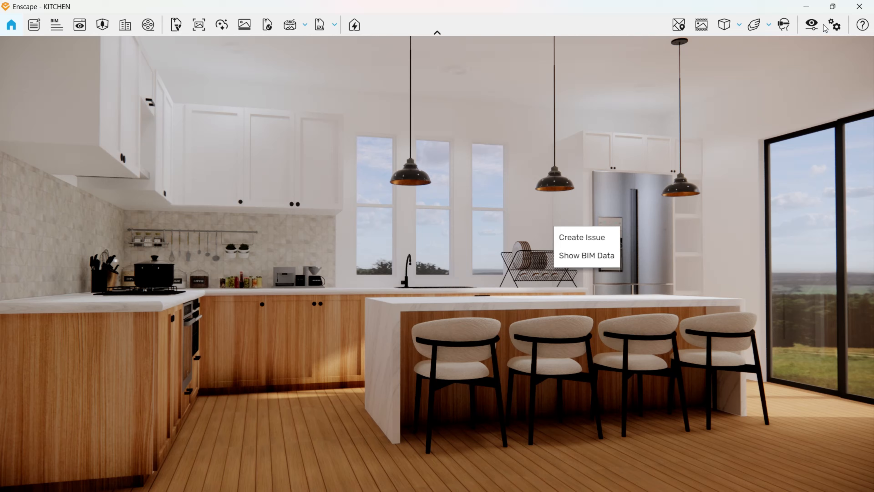
click(811, 29)
drag(434, 250, 429, 250)
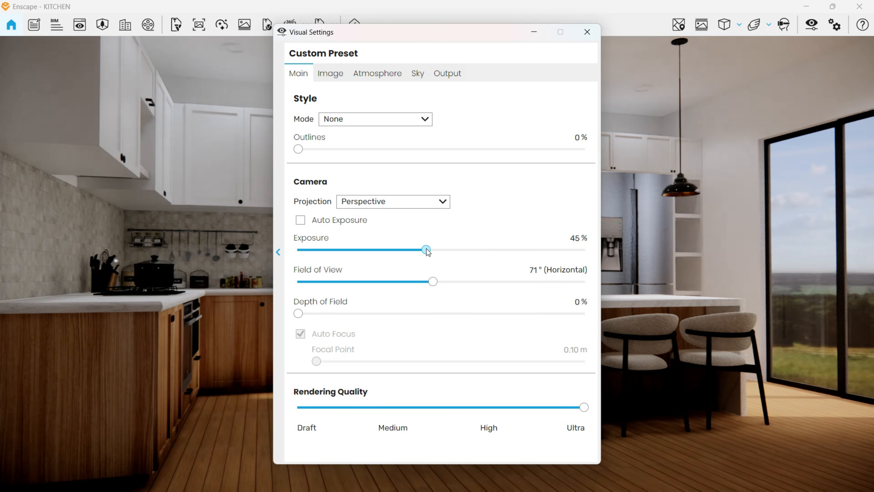
click(587, 31)
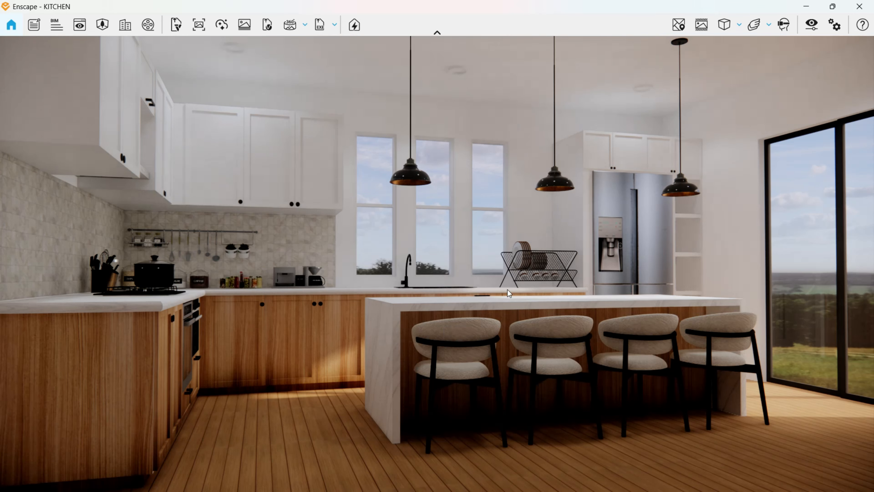
Step: Return to the Enscape light properties and raise the luminous intensity of the IES spotlight
key(alt+Tab)
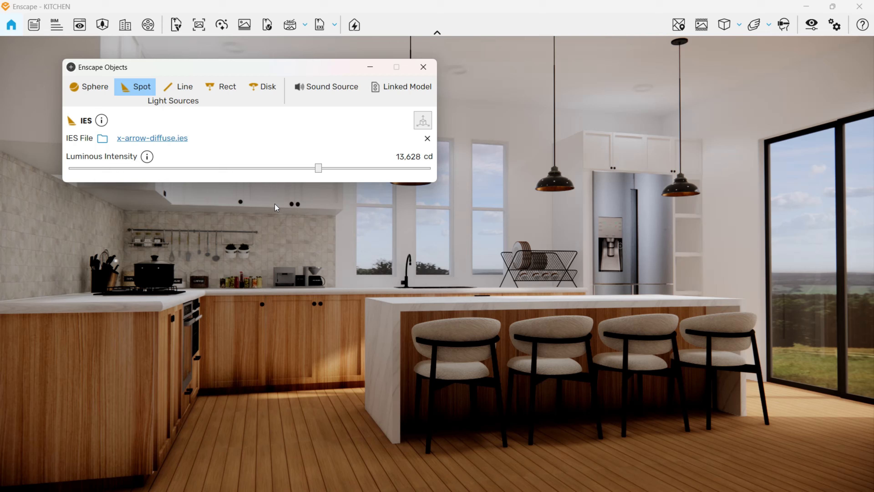
drag(318, 172, 337, 173)
drag(336, 170, 332, 169)
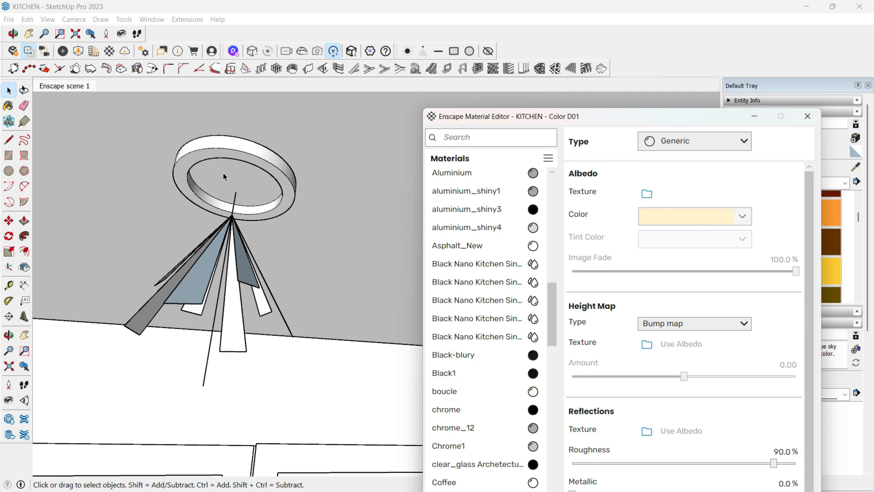
Step: Sample the ceiling light's Color J06 material and make it Self-illuminated with a luminance of 12,905 cd/m²
key(b)
alt+click(234, 193)
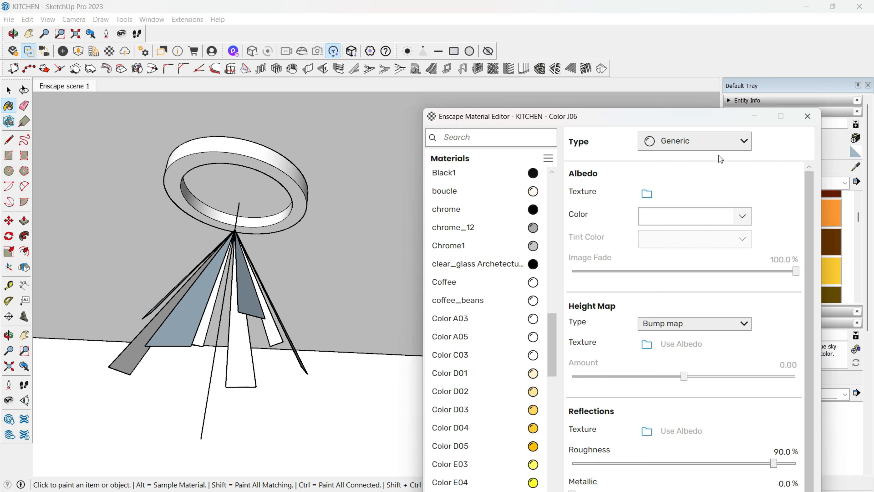
click(725, 143)
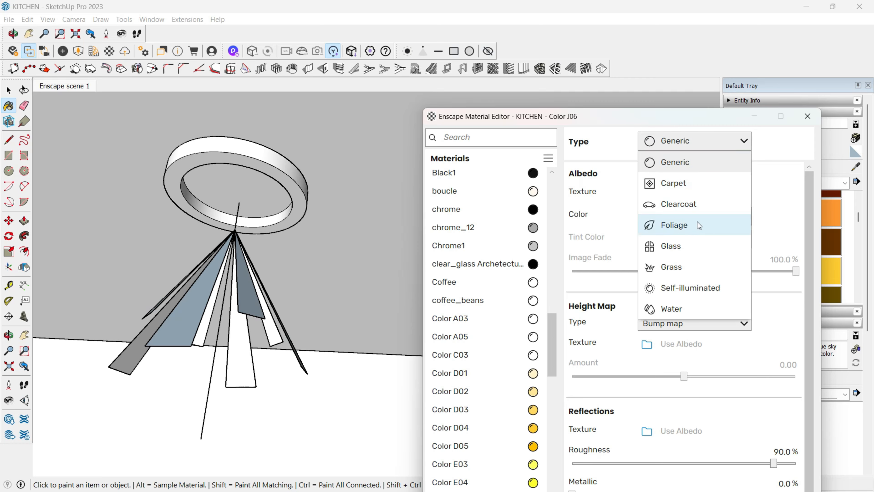
click(697, 288)
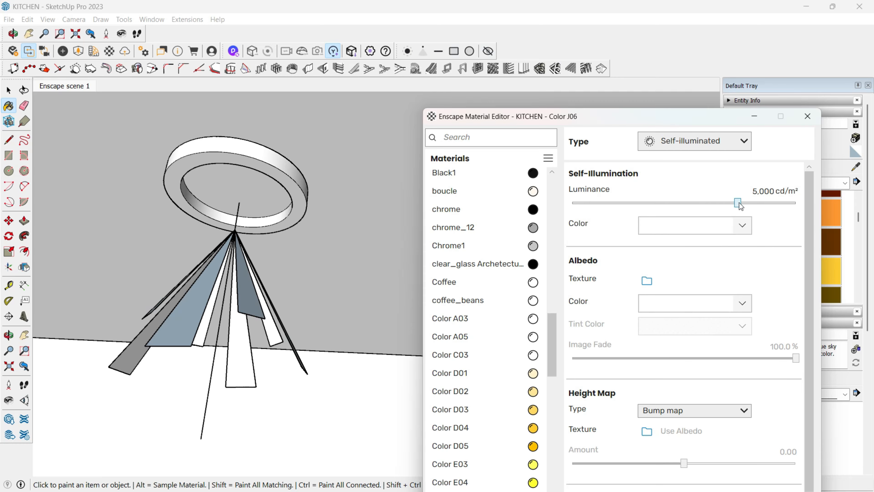
drag(738, 202, 756, 203)
Step: Switch to the Enscape render window to examine the illuminated ceiling lights, and return to SketchUp
key(alt+Tab)
key(alt+Tab)
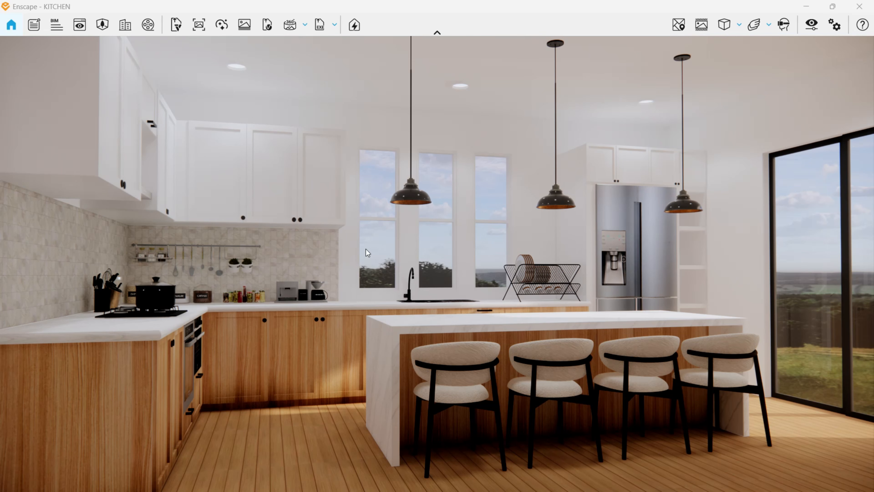
key(alt+Tab)
key(Tab)
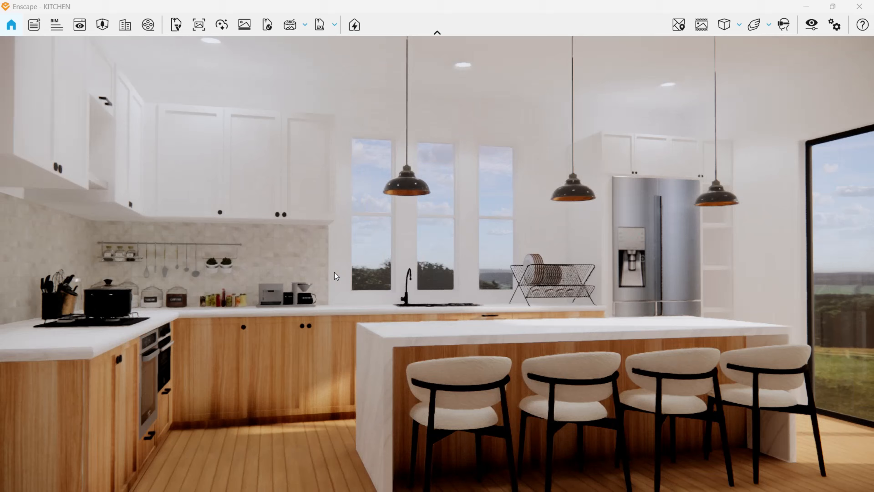
key(alt+Tab)
key(Tab)
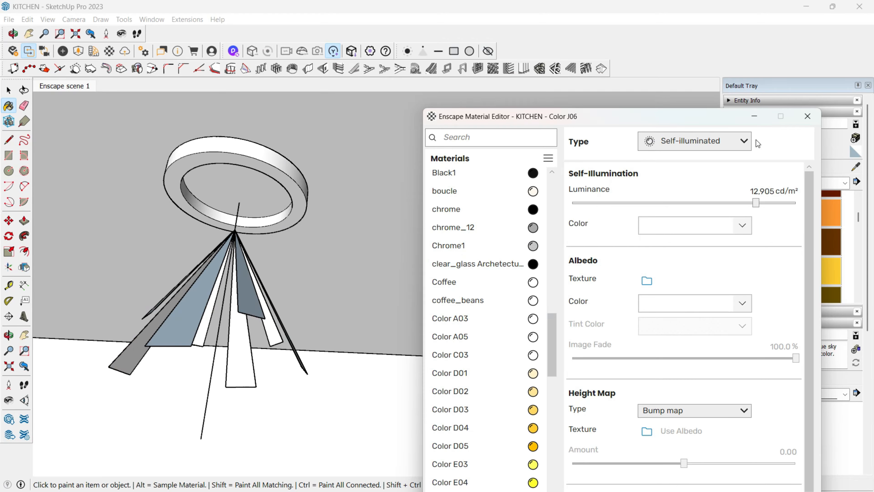
Step: Close the material editor and draw a vertical guide line down from the underside of the wall cabinet, near the tiled backsplash's outer end
click(800, 122)
scroll(393, 384, down, 8)
key(space)
mouse_move(393, 383)
middle_down()
mouse_move(448, 220)
mouse_move(478, 189)
mouse_move(436, 193)
middle_up()
click(436, 193)
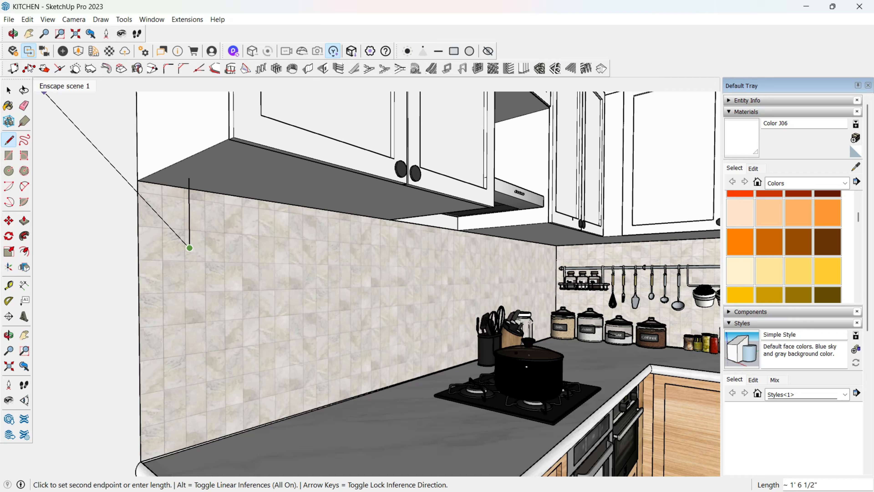
key(space)
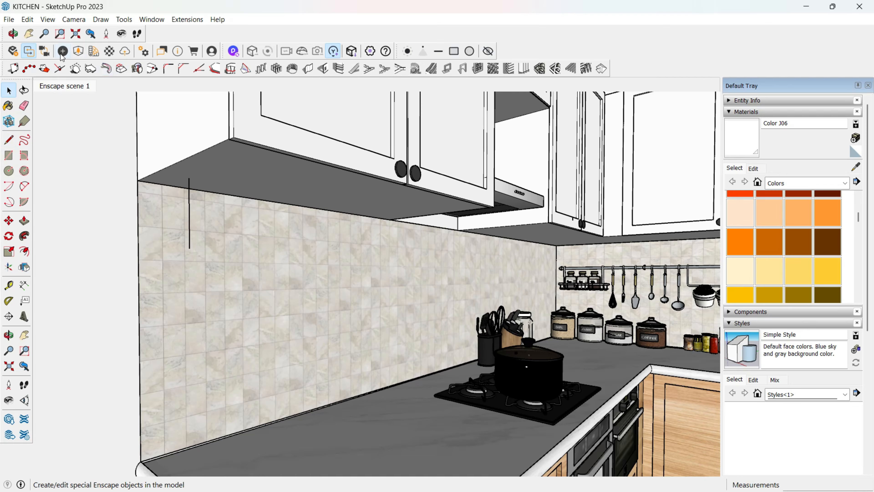
Step: Place an Enscape rectangular light just below the wall cabinet, aimed straight down along the guide line
click(62, 51)
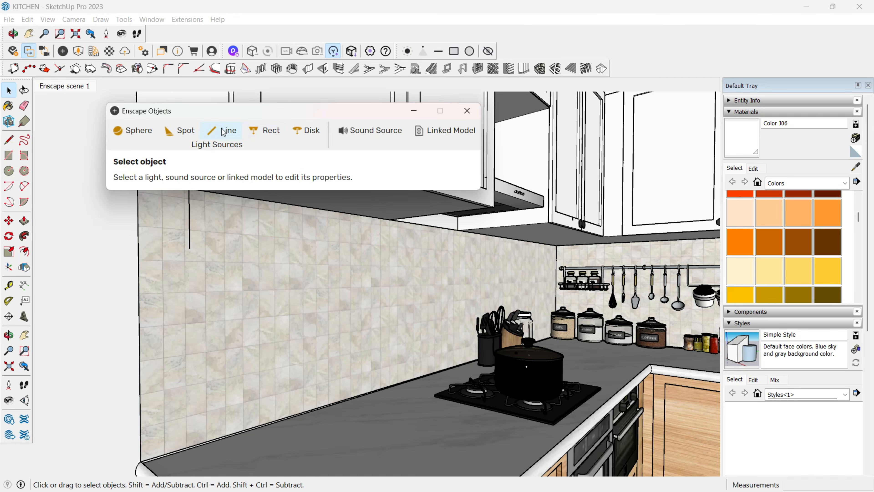
click(272, 132)
drag(301, 112, 378, 80)
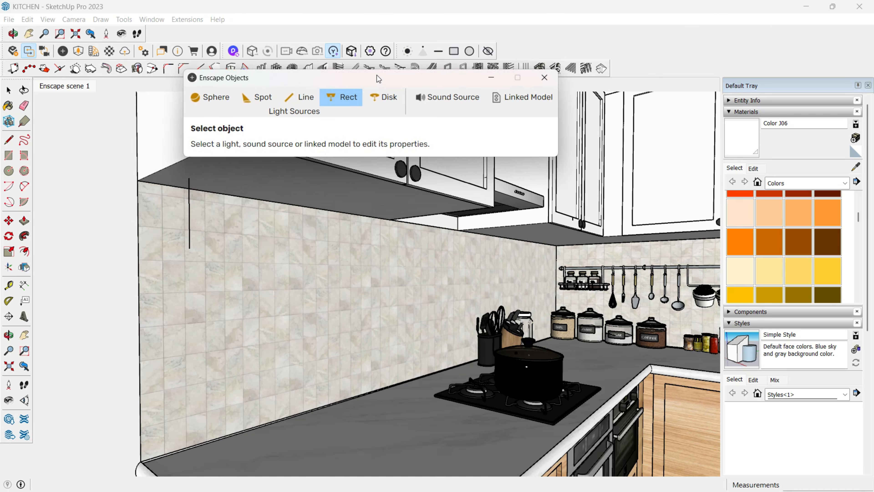
click(189, 178)
click(189, 191)
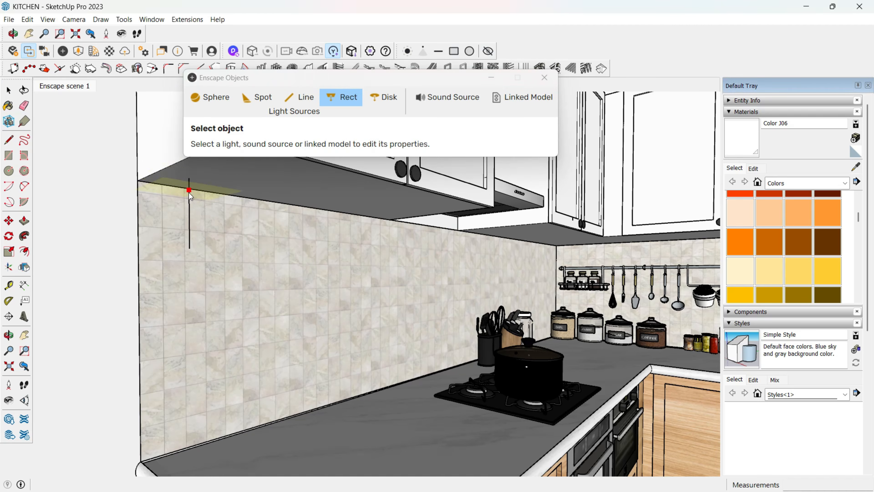
click(189, 192)
click(189, 224)
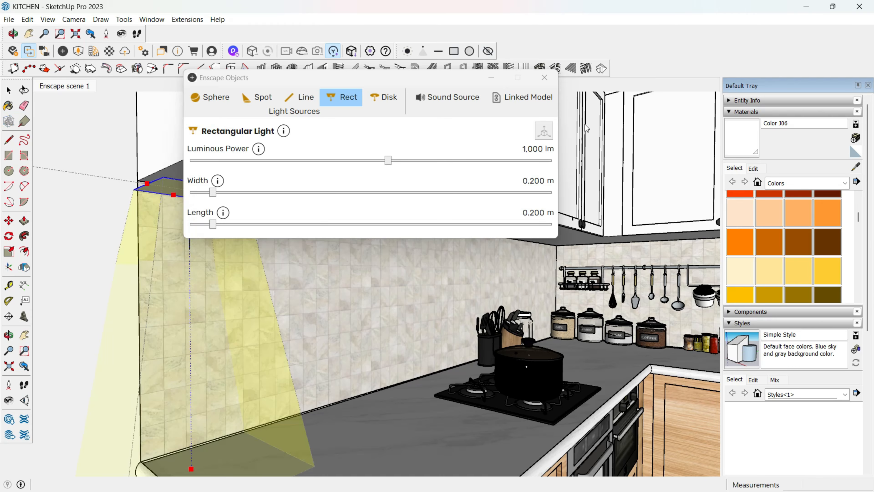
Step: Resize the rectangular light below the wall cabinet to 0.040 m wide and 0.493 m long along the tiled backsplash
drag(415, 72, 560, 73)
middle_drag(221, 152, 207, 173)
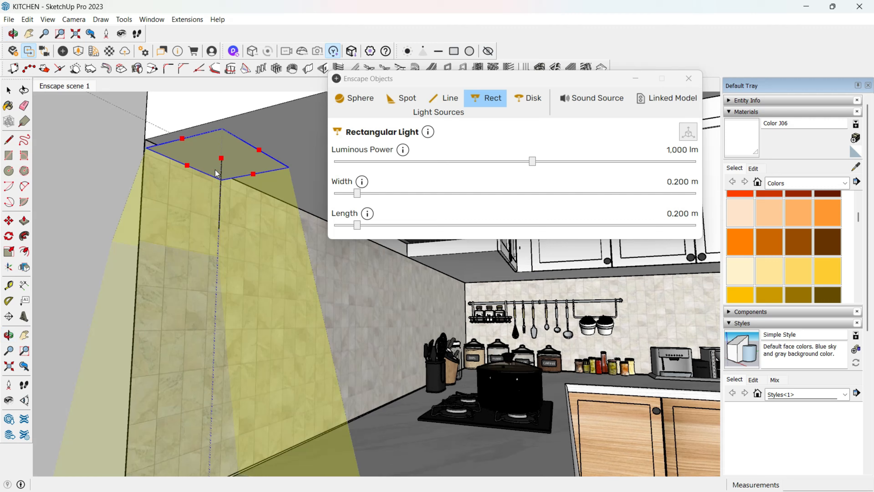
middle_drag(217, 174, 275, 153)
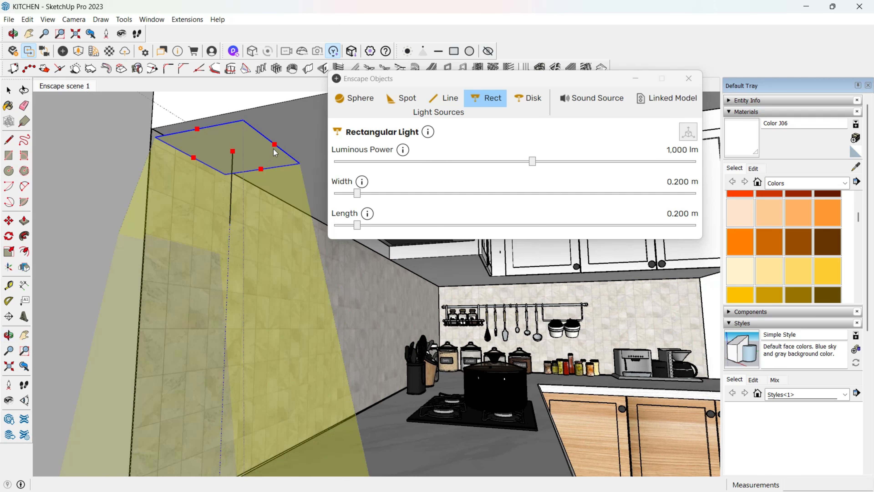
drag(275, 145, 290, 229)
middle_drag(289, 230, 275, 228)
drag(275, 229, 193, 167)
middle_drag(193, 167, 278, 172)
drag(275, 183, 308, 182)
middle_drag(310, 215, 256, 207)
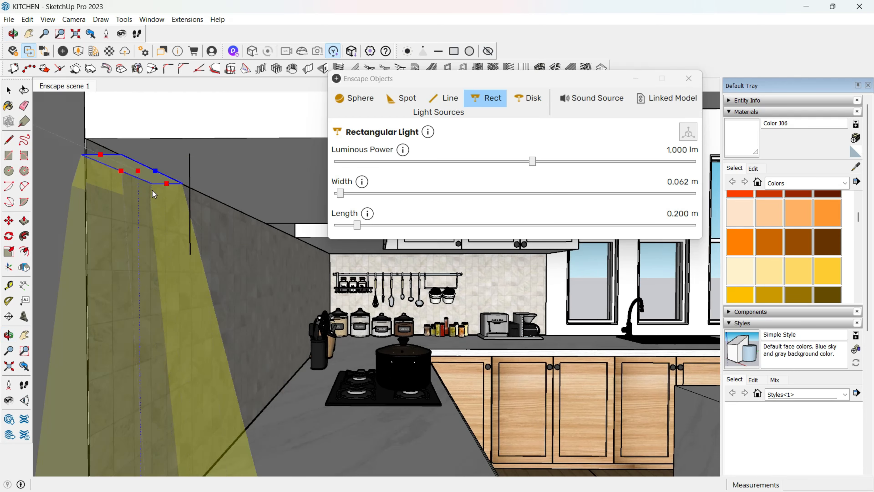
drag(149, 187, 145, 188)
middle_drag(164, 177, 146, 171)
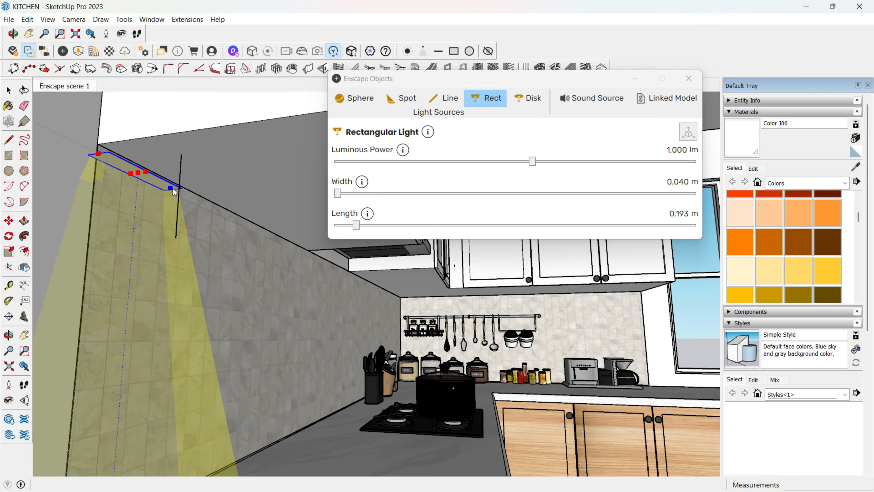
drag(173, 188, 244, 222)
middle_drag(243, 222, 206, 255)
Step: Move the rectangular light into the outer corner of the backsplash, just below the wall cabinet's underside
key(m)
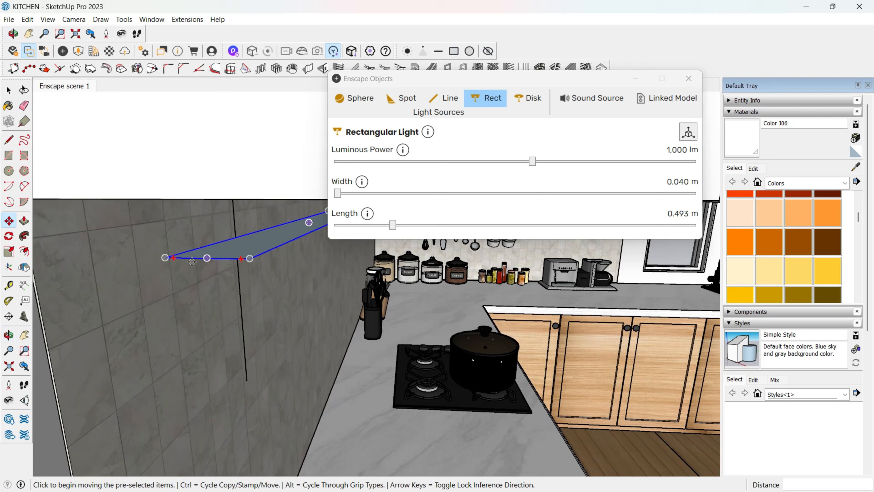
click(165, 257)
middle_drag(112, 241, 132, 185)
click(205, 236)
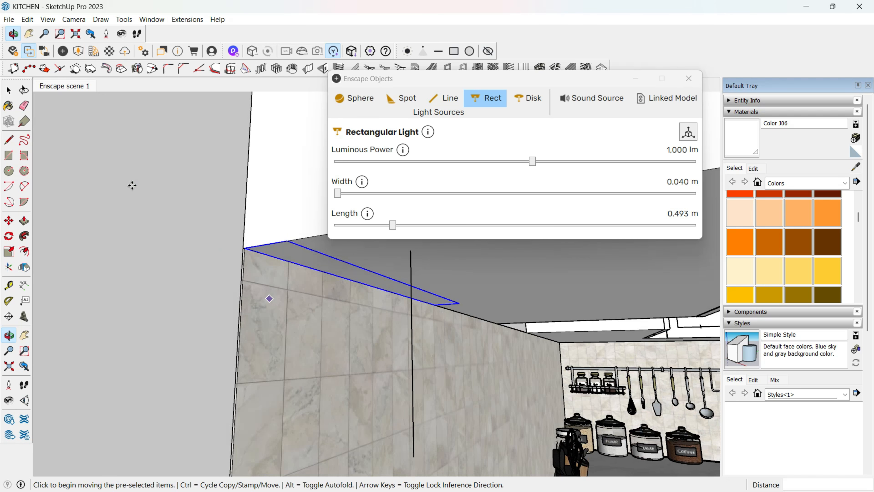
click(245, 248)
click(245, 265)
scroll(392, 302, down, 5)
key(space)
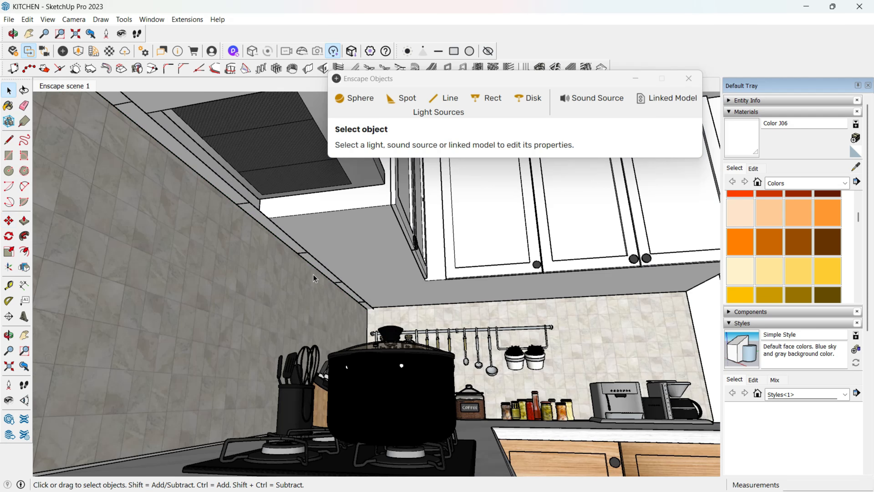
Step: Open the under-cabinet light group, select its whole row of lights and copy it to the inner corner of the backsplash
double_click(319, 267)
scroll(319, 267, down, 4)
middle_drag(197, 245, 315, 250)
scroll(315, 250, down, 1)
drag(91, 161, 489, 315)
scroll(149, 248, up, 3)
key(m)
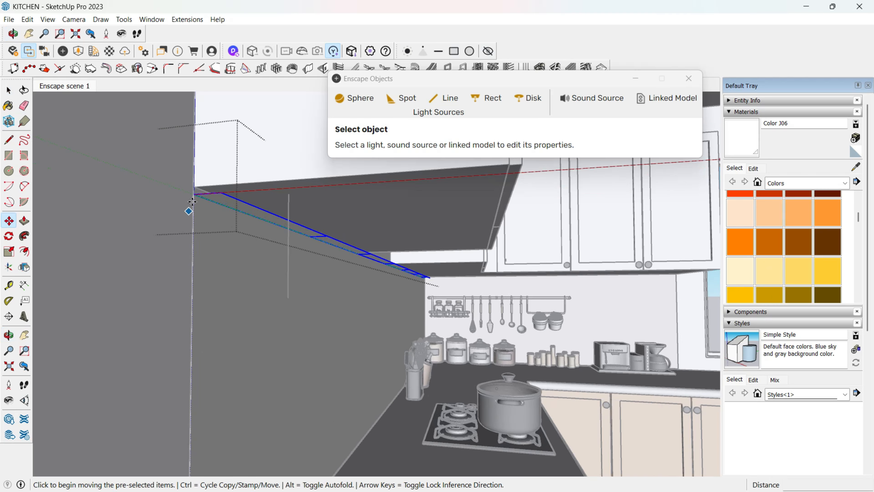
click(193, 195)
key(ctrl)
scroll(365, 244, up, 5)
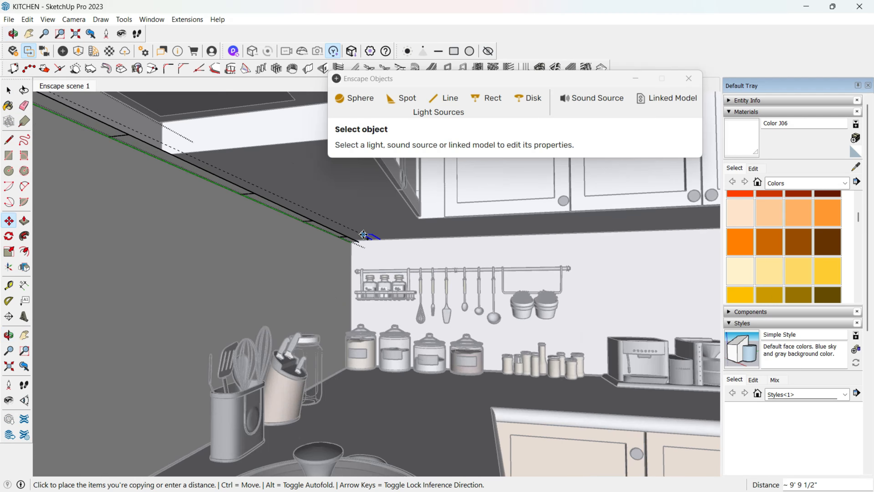
scroll(363, 234, up, 4)
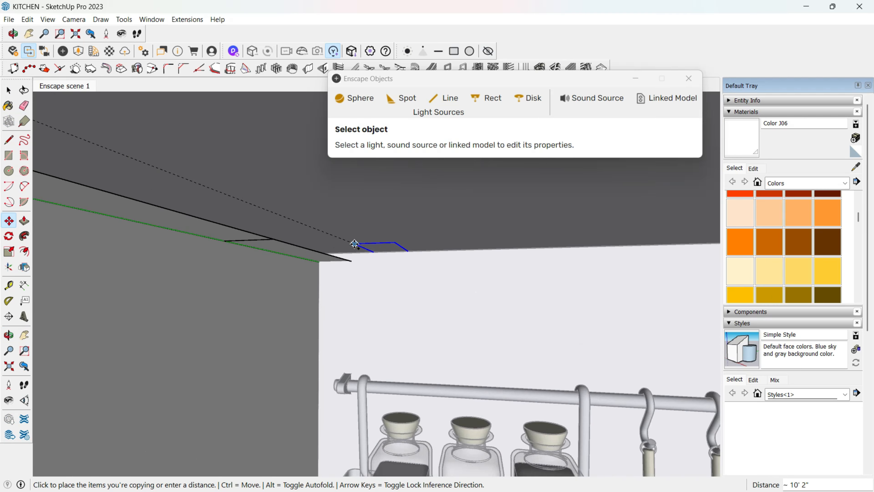
click(355, 260)
Step: Rotate the copied row of lights 90 degrees about the inner corner so it runs along the adjacent backsplash
key(q)
middle_drag(354, 261, 351, 240)
click(351, 261)
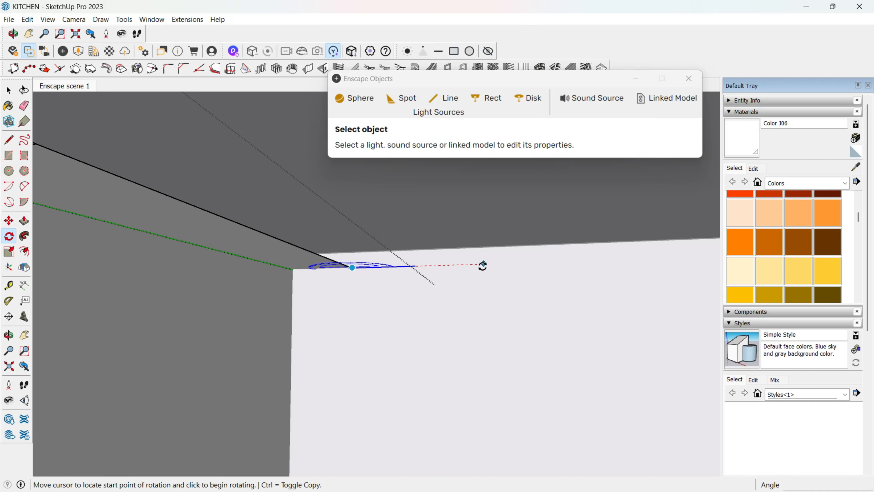
click(483, 263)
text(90)
key(Return)
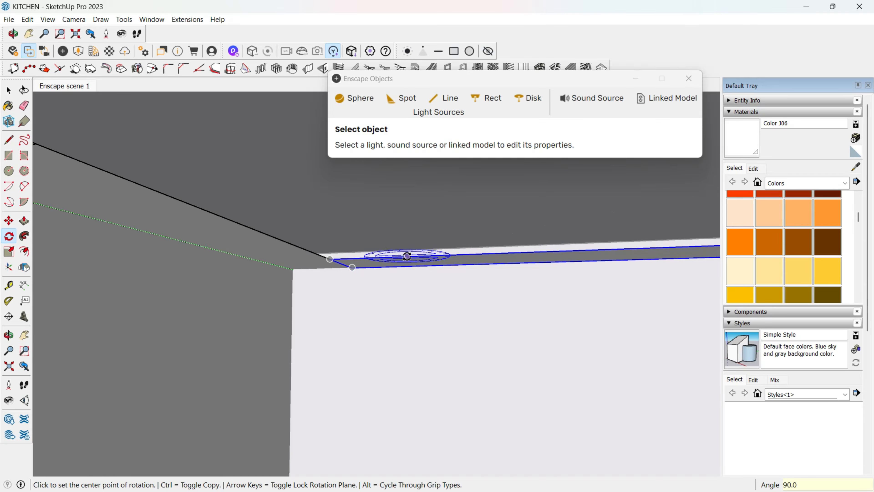
key(space)
Step: Switch to the Enscape render window to examine the under-cabinet lighting on both walls, and return to SketchUp
middle_drag(406, 256, 417, 275)
key(alt+Tab)
key(alt+Tab)
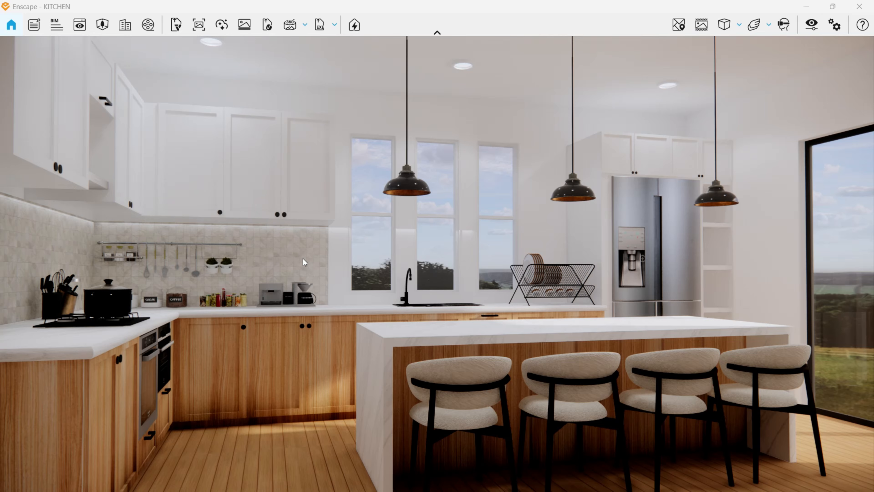
key(alt+Tab)
Step: Delete the surplus copied lights that extend past the end of the wall cabinet and across the windows
middle_drag(550, 347, 529, 318)
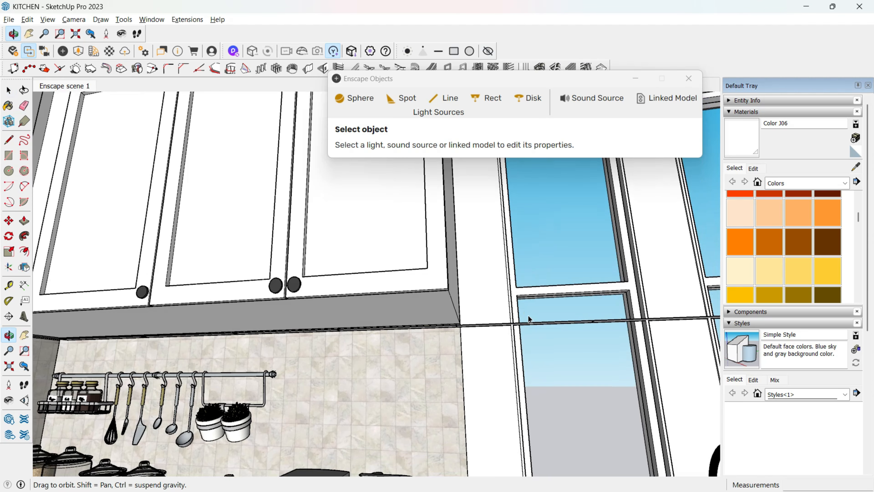
scroll(508, 323, up, 2)
double_click(507, 322)
scroll(511, 321, down, 2)
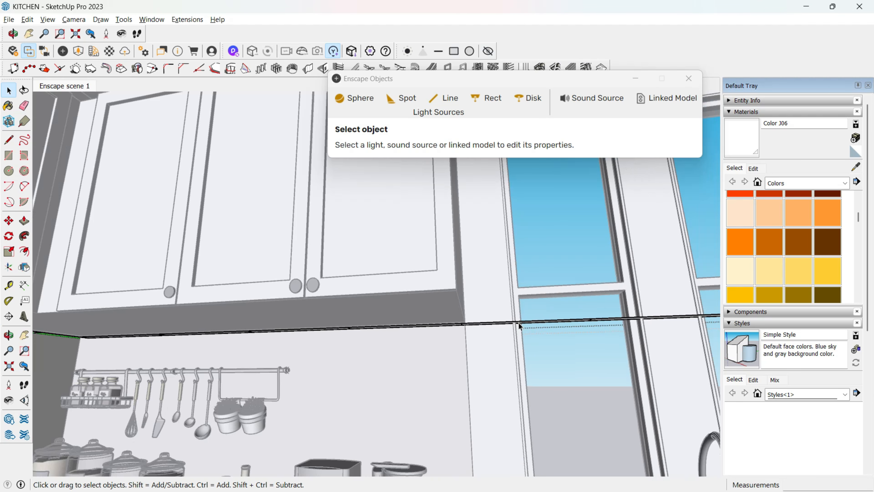
click(524, 325)
key(Delete)
click(672, 317)
key(Delete)
click(418, 372)
Step: Sample the Color D02 material from one of the under-cabinet lights
middle_drag(431, 372, 425, 323)
scroll(425, 324, up, 3)
key(b)
alt+click(237, 335)
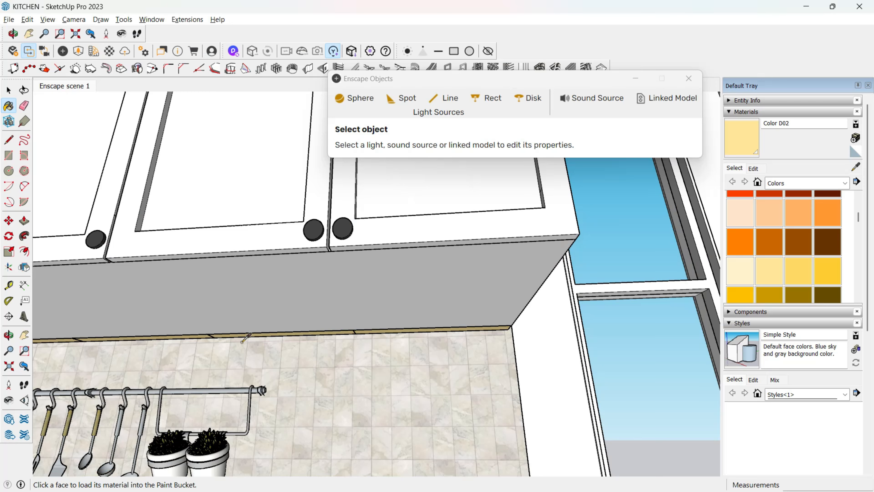
key(space)
Step: Set the under-cabinet rectangular light's luminous power to 11,204 lm and check it in the Enscape render
scroll(339, 341, up, 2)
click(339, 335)
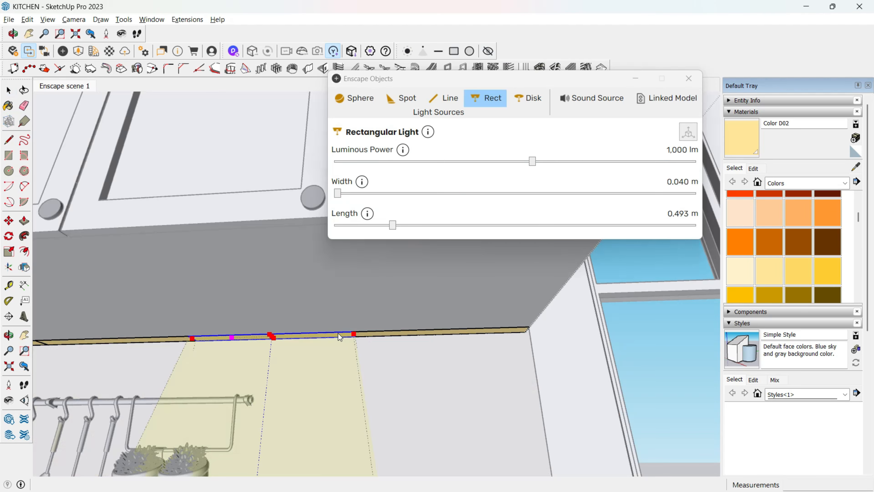
drag(536, 167, 603, 164)
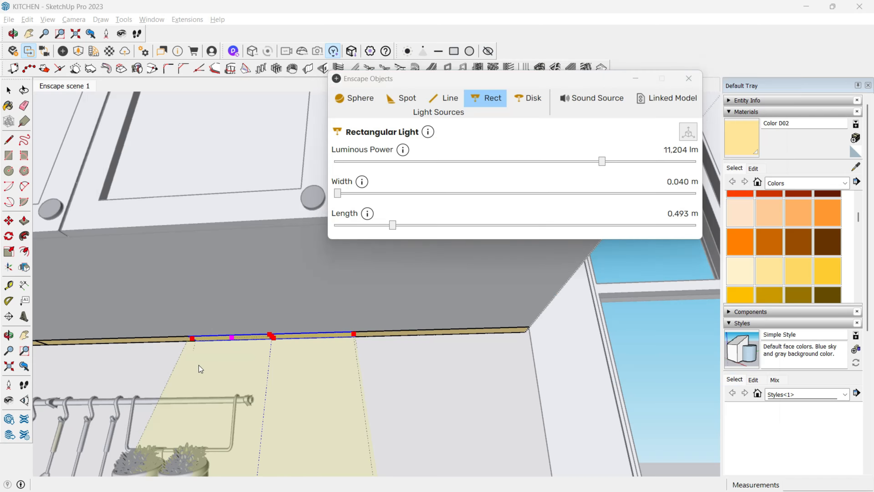
key(alt+Tab)
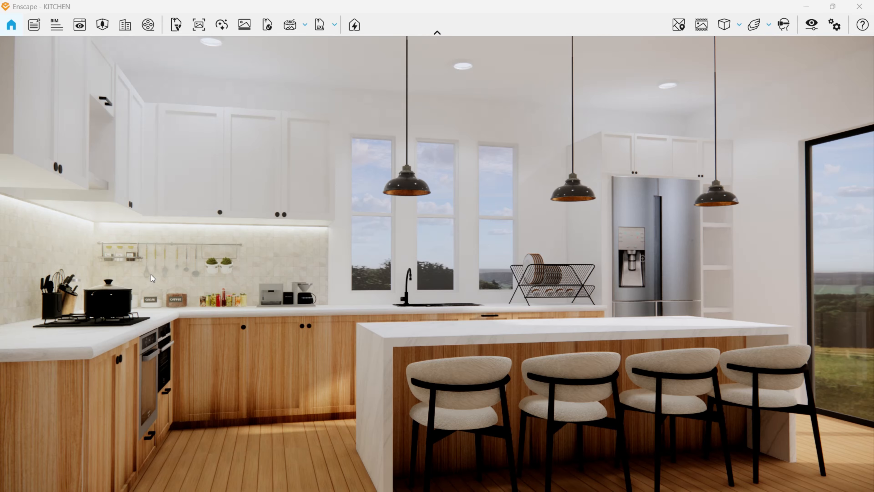
key(alt+Tab)
Step: Reduce the under-cabinet light's luminous power to 7,660 lm and compare it in the Enscape render
drag(601, 164, 589, 162)
key(alt+Tab)
key(alt+Tab)
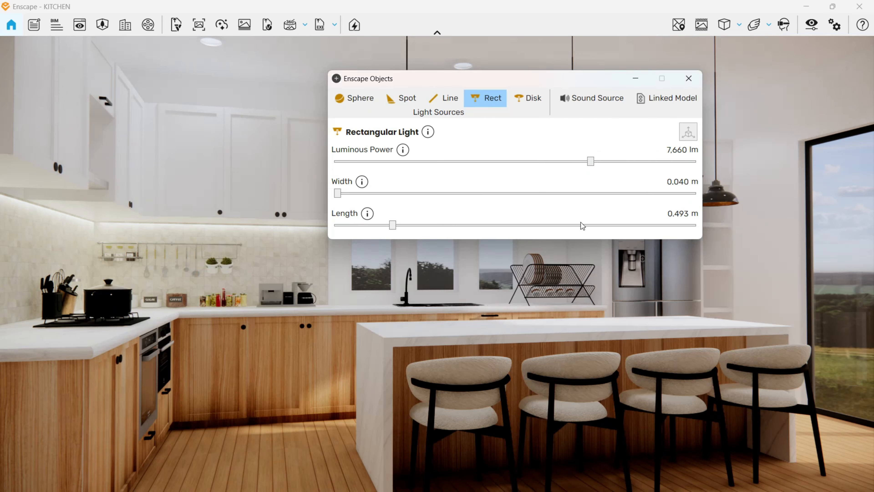
key(alt+Tab)
click(605, 208)
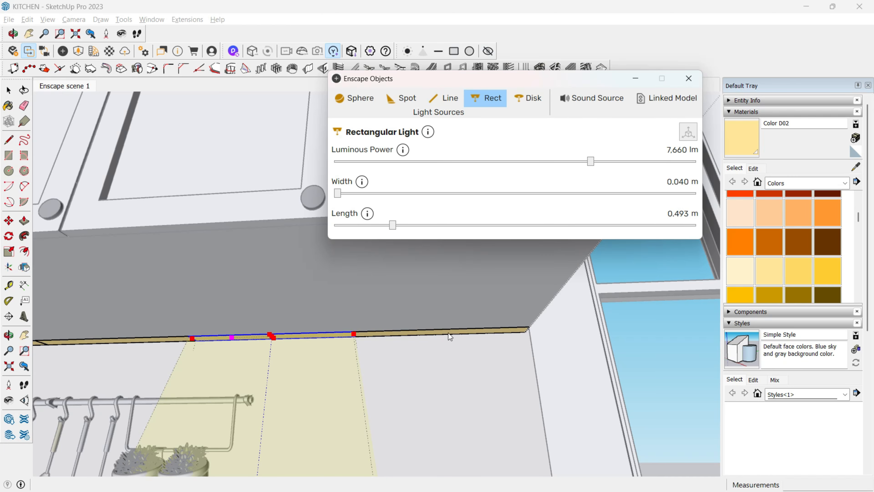
Step: Try to paint an under-cabinet light with the yellow Color D03, and undo the paint
click(763, 210)
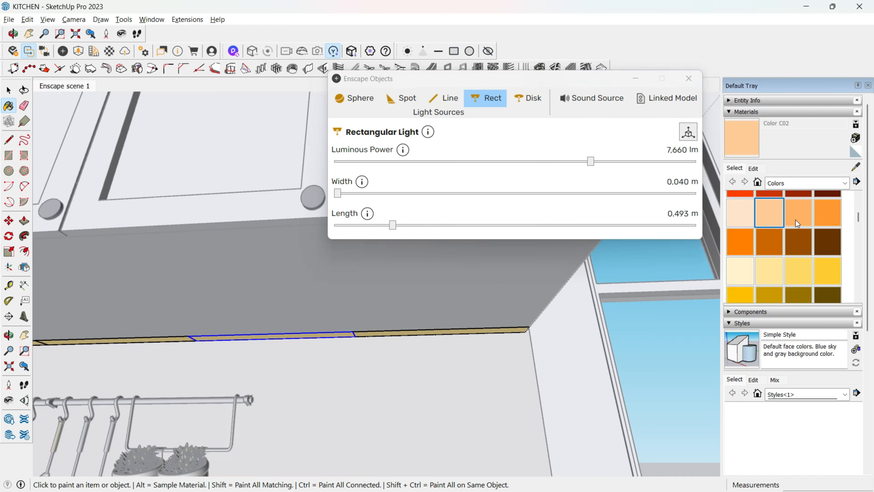
click(802, 266)
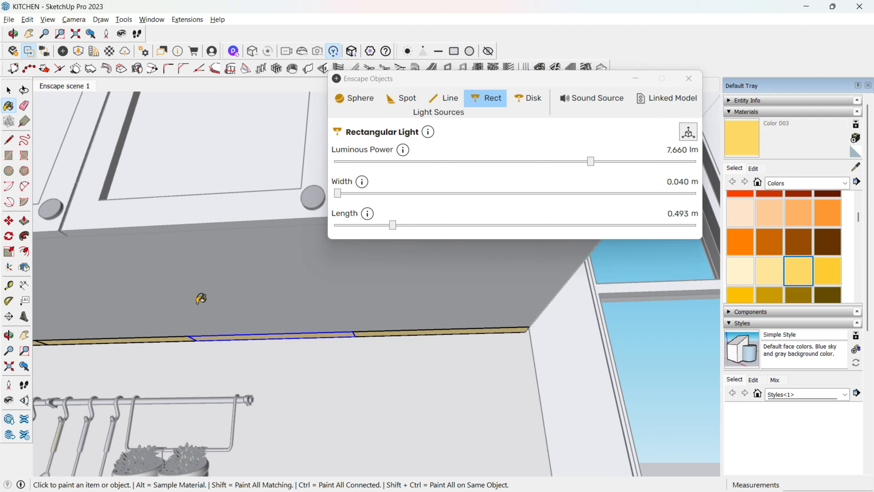
key(space)
click(356, 339)
key(b)
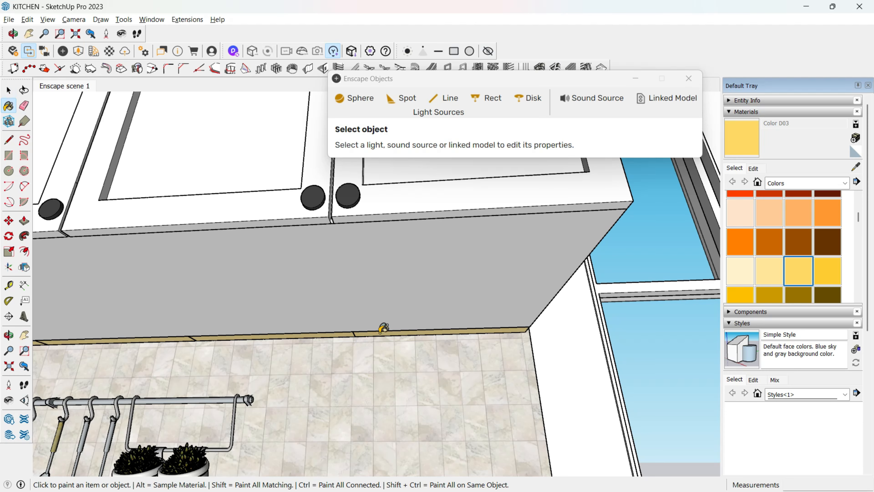
click(380, 336)
key(ctrl+z)
scroll(386, 327, up, 3)
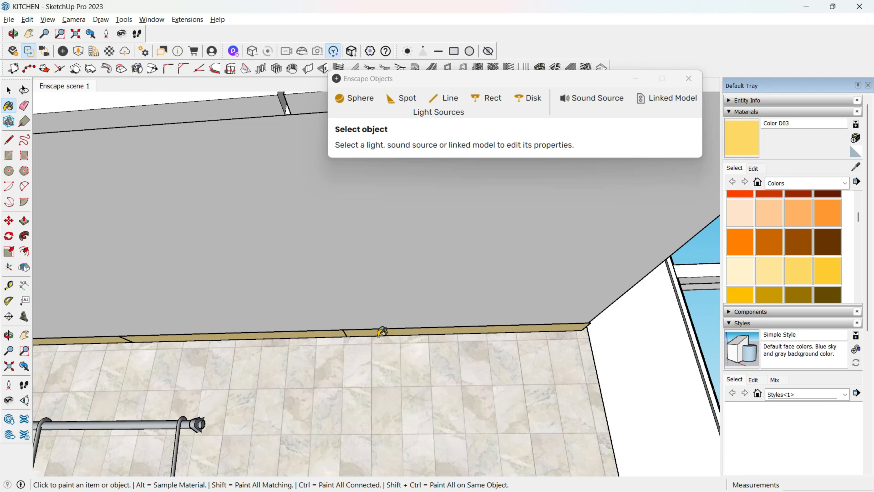
Step: Examine the colour of the under-cabinet lighting in the Enscape render window, and return to SketchUp
key(alt)
key(alt+Tab)
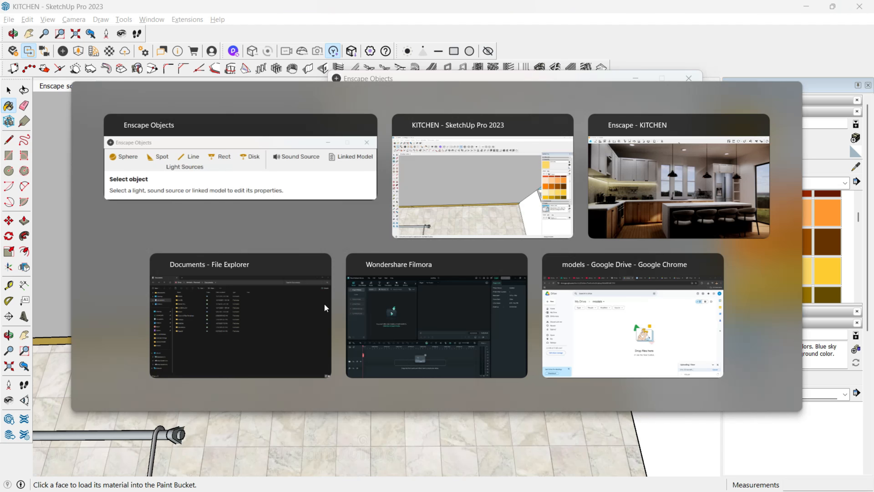
key(alt+Tab)
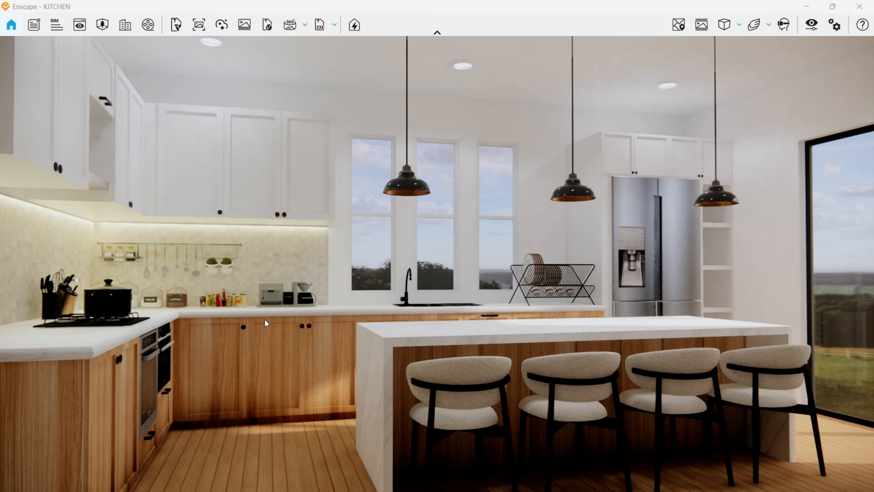
key(alt+Tab)
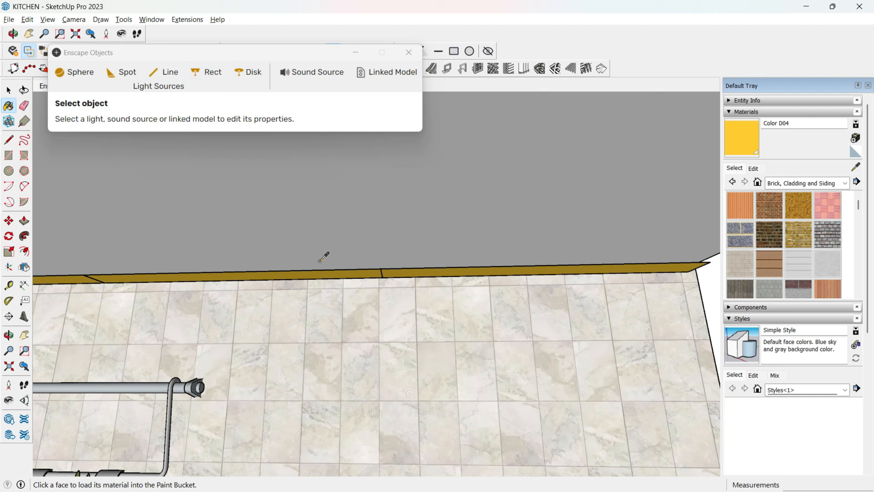
Step: Select one of the Color D04 under-cabinet lights, set its luminous power to 1,219 lm and check the Enscape render
key(space)
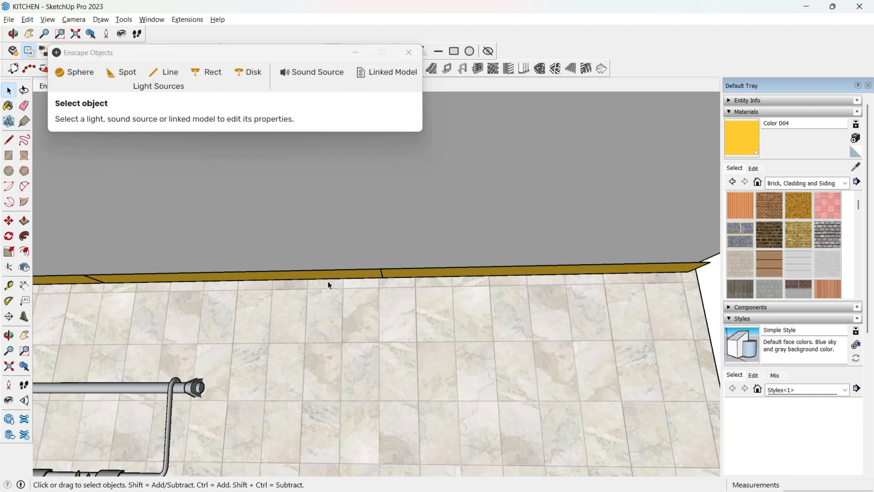
click(328, 276)
drag(310, 135, 259, 146)
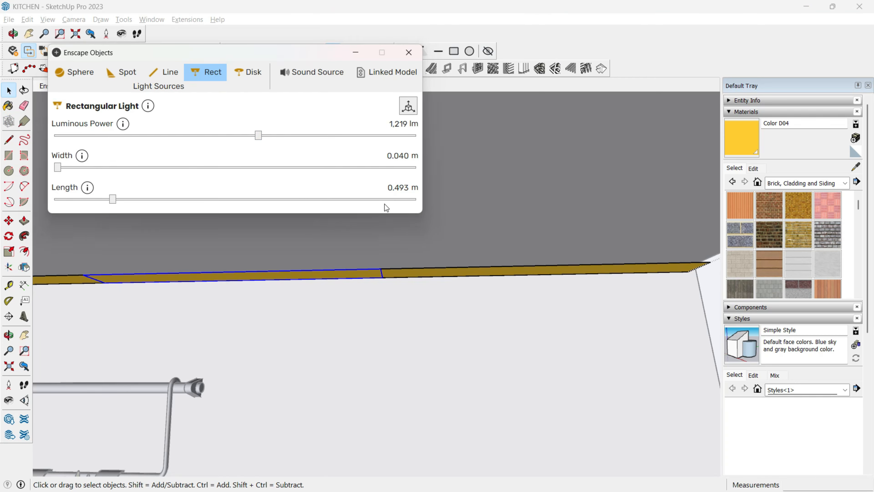
key(alt+Tab)
key(alt+Tab)
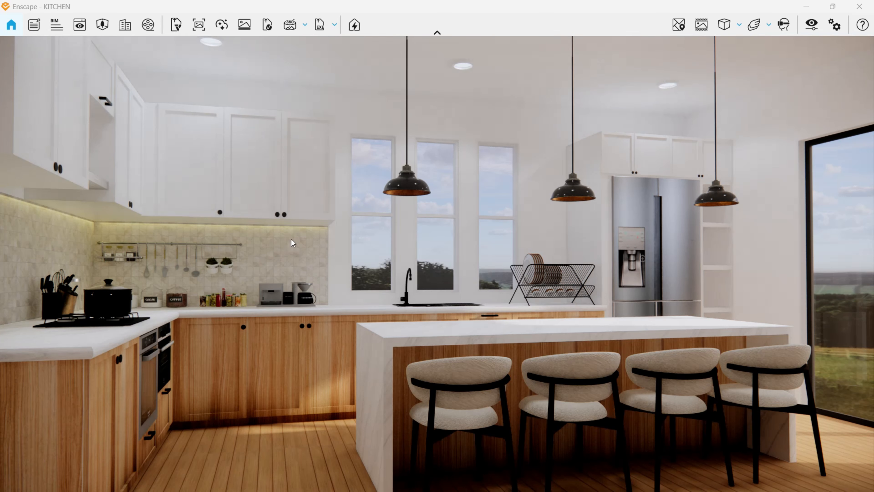
key(alt+Tab)
Step: Raise the under-cabinet light's luminous power to 3,876 lm, check the Enscape render and return to the SketchUp model
drag(260, 135, 292, 136)
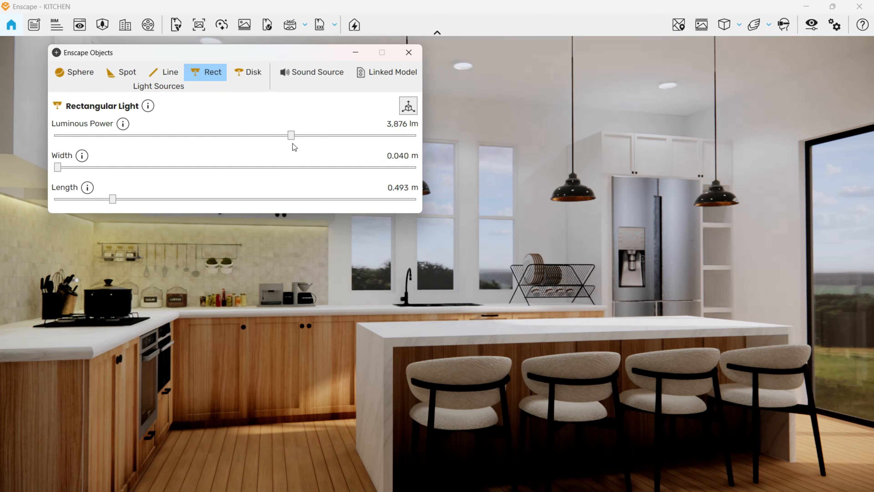
key(alt+Tab)
key(alt+Tab)
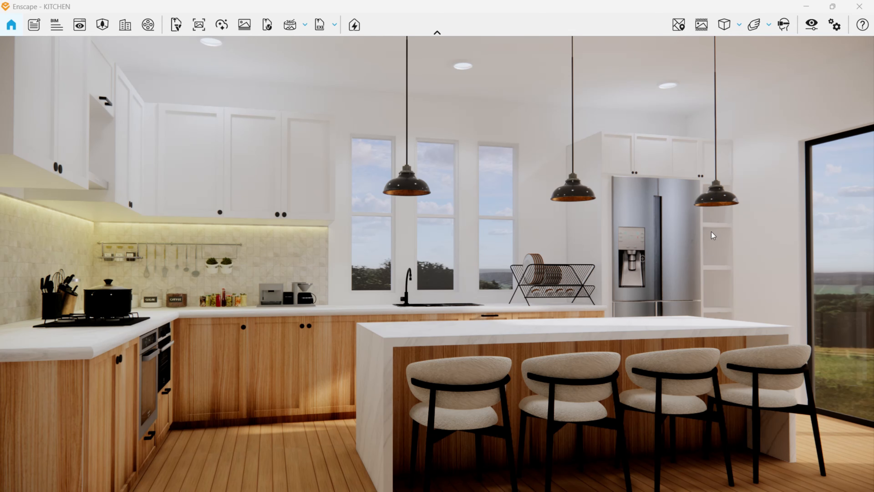
key(alt+Tab)
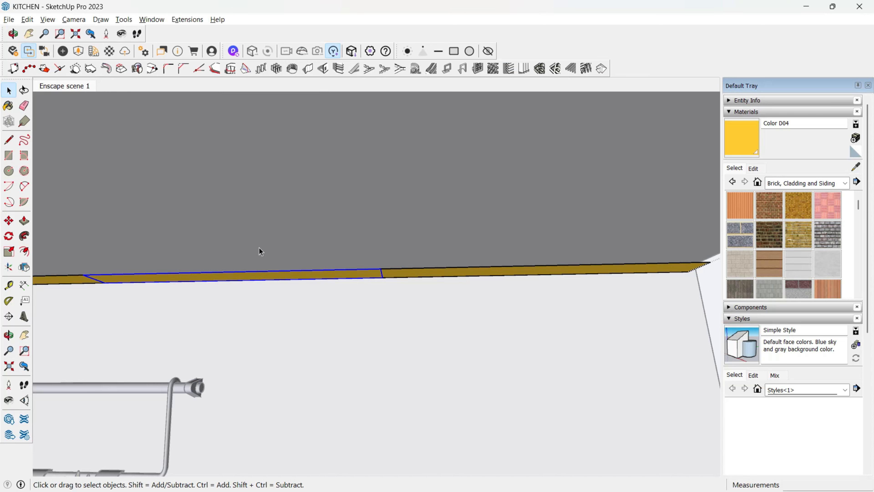
click(357, 258)
scroll(358, 259, down, 10)
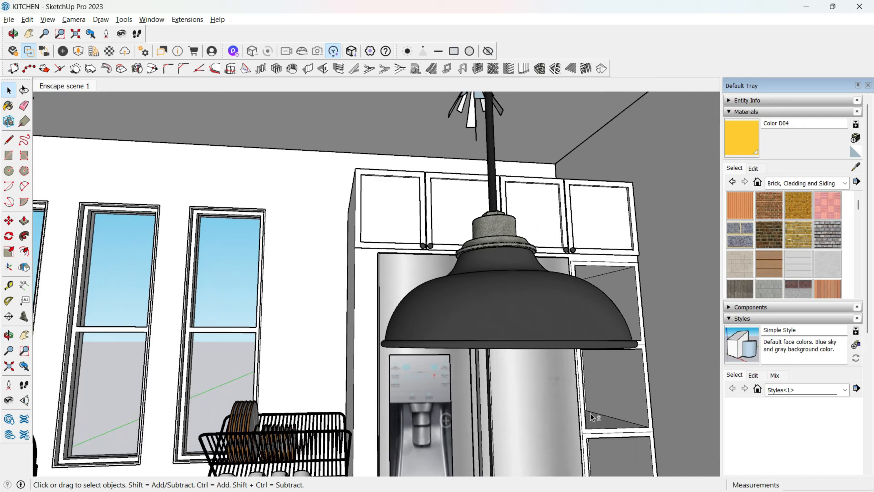
Step: Draw a vertical guide line down the back of the top open shelf beside the fridge, starting at the back upper edge's midpoint
middle_drag(590, 414, 459, 394)
scroll(436, 302, up, 3)
middle_drag(436, 303, 445, 349)
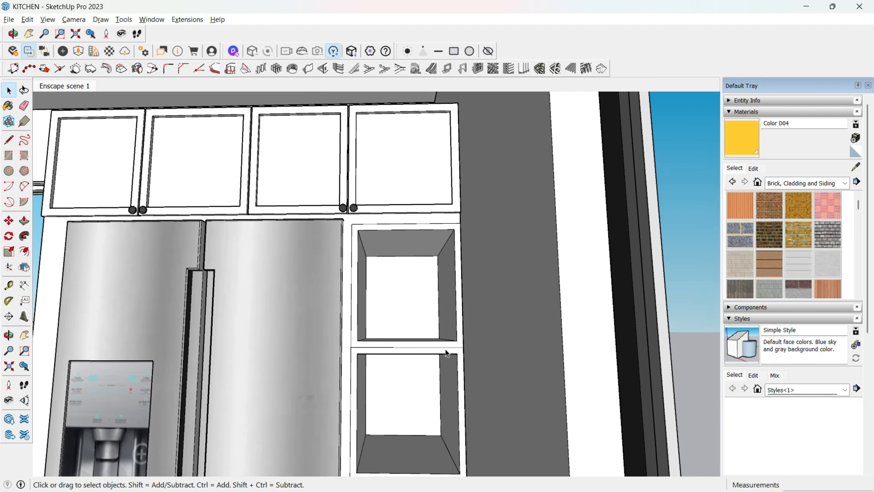
middle_drag(230, 179, 356, 226)
key(l)
click(410, 259)
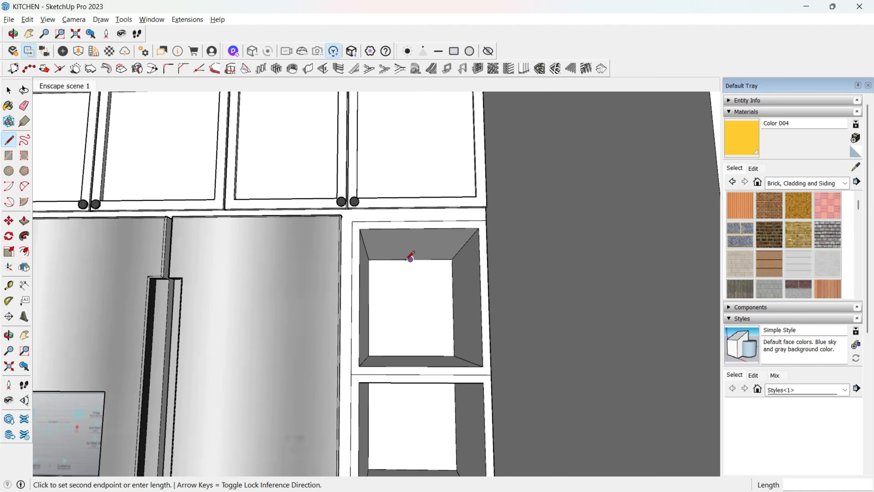
click(411, 300)
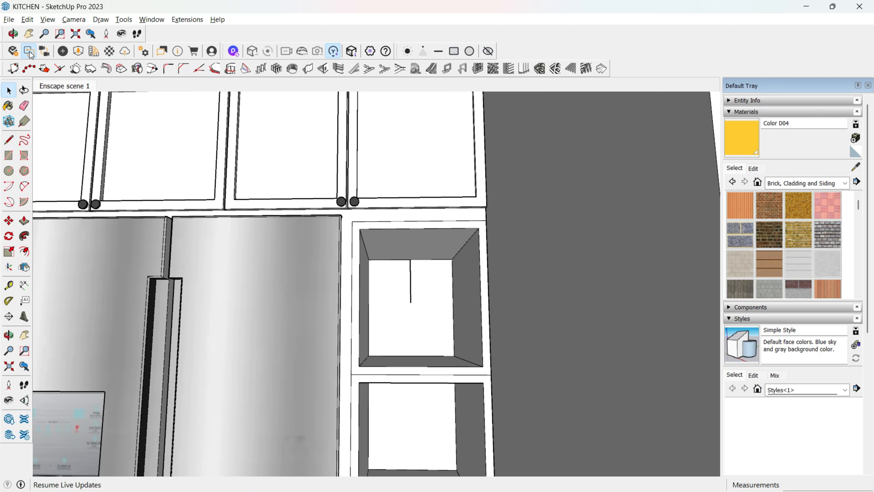
Step: Place an Enscape rectangular light on the guide line just below the top shelf's ceiling, aimed downwards
click(62, 51)
click(166, 106)
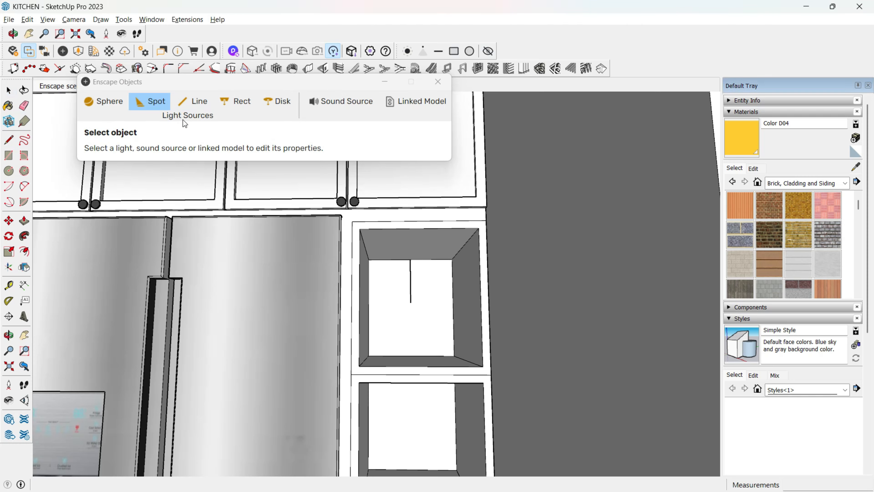
click(234, 101)
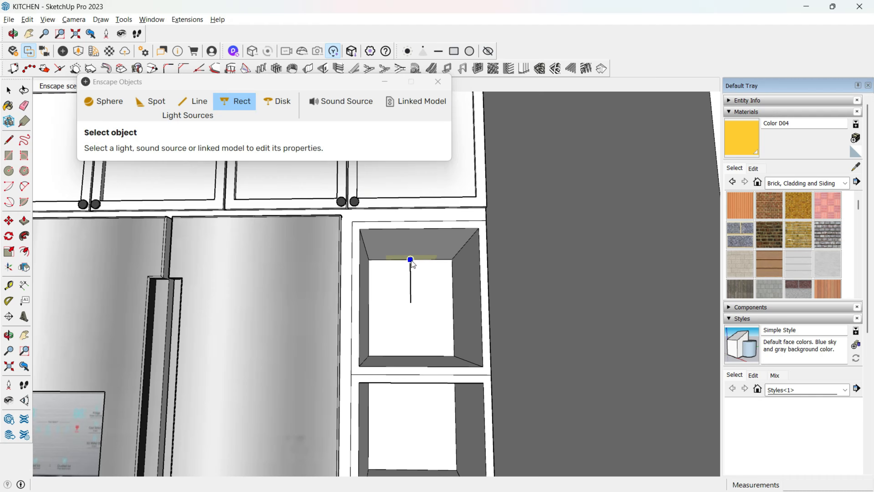
click(411, 275)
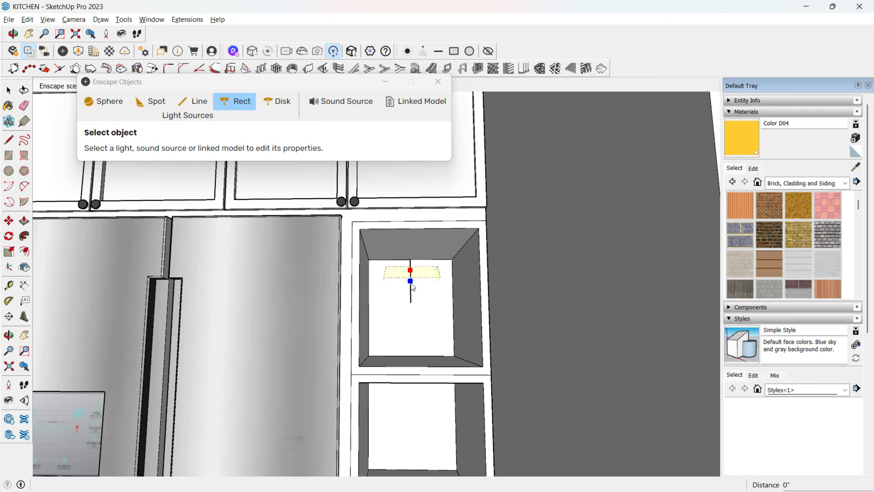
click(412, 290)
Step: Resize the rectangular light to 0.323 m wide and 0.052 m long so it spans the back of the shelf
middle_drag(412, 290, 426, 268)
scroll(426, 268, up, 5)
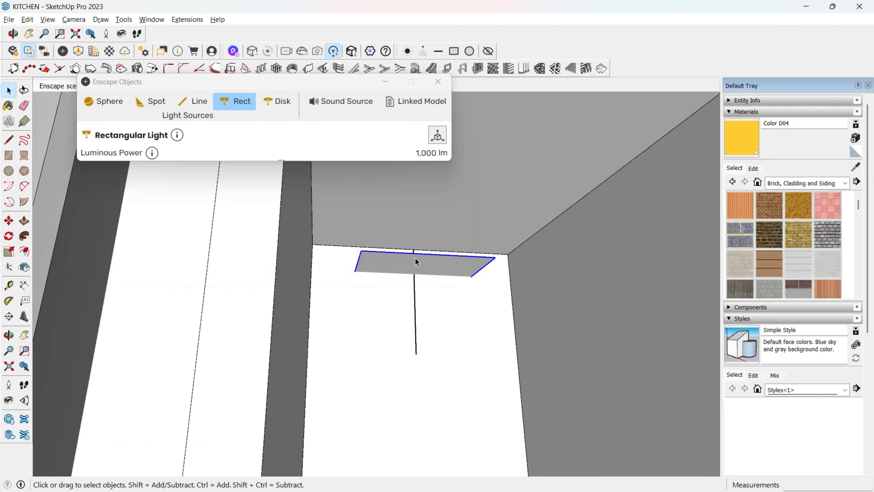
click(399, 264)
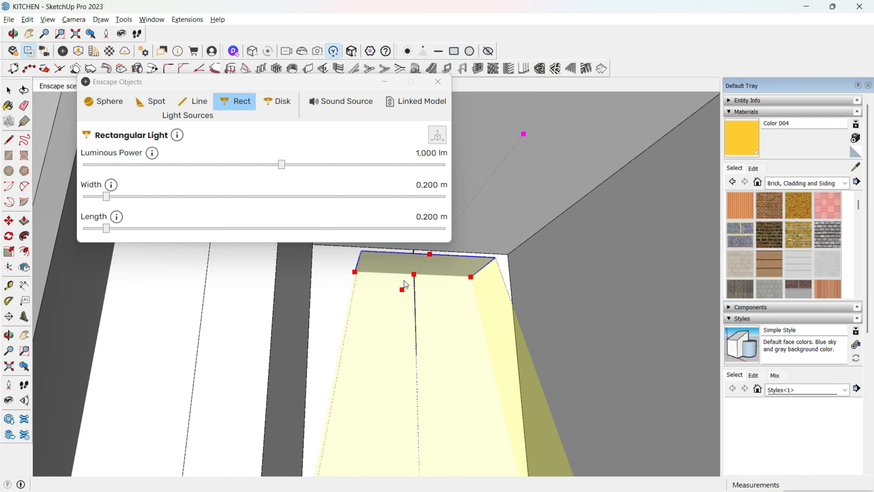
drag(404, 292, 426, 260)
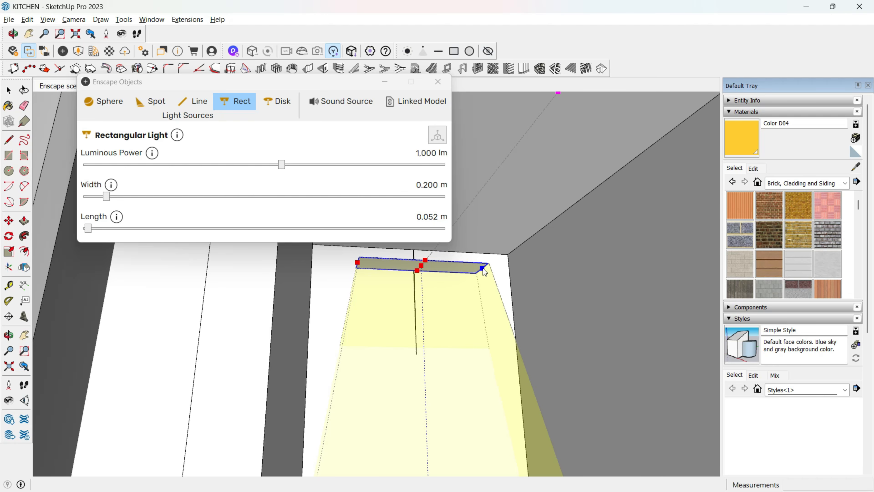
drag(483, 268, 522, 275)
click(357, 263)
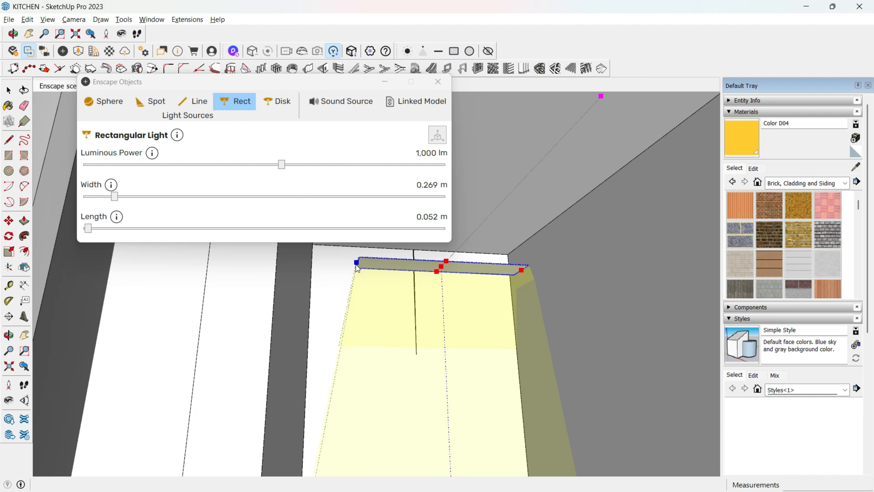
middle_drag(337, 265, 307, 269)
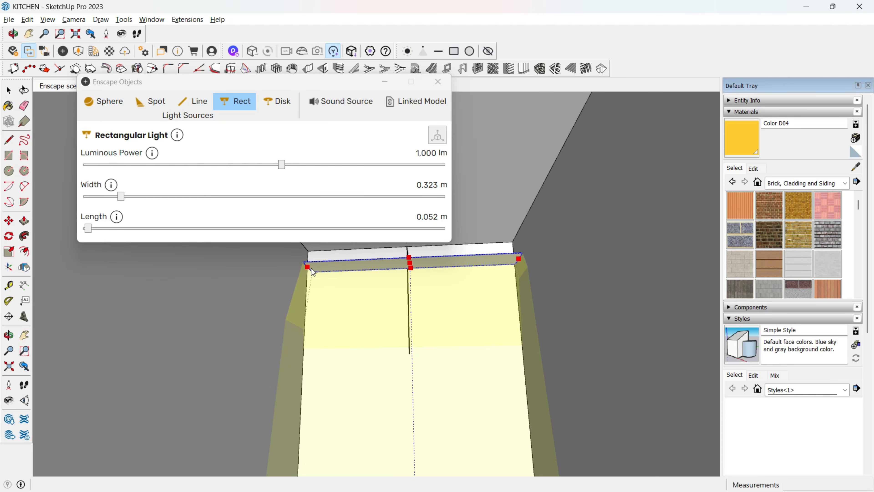
click(311, 268)
Step: Move the rectangular light up against the ceiling and into the back corner of the top shelf
key(m)
click(513, 264)
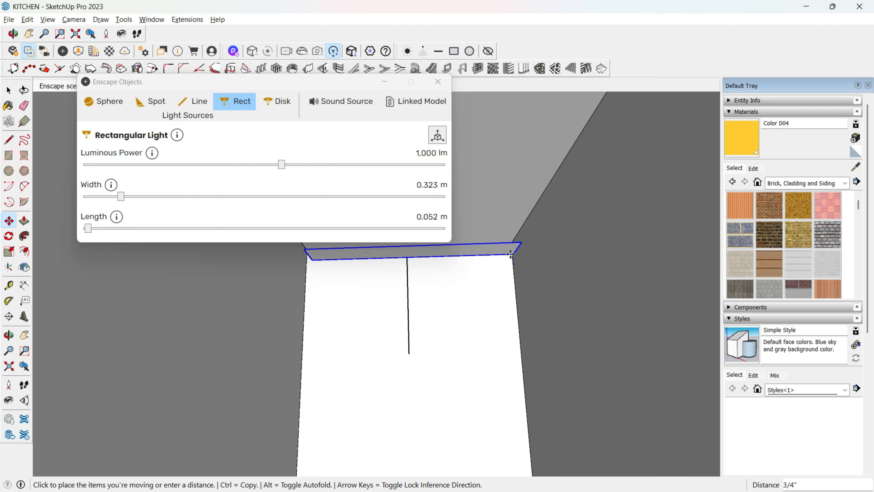
click(514, 251)
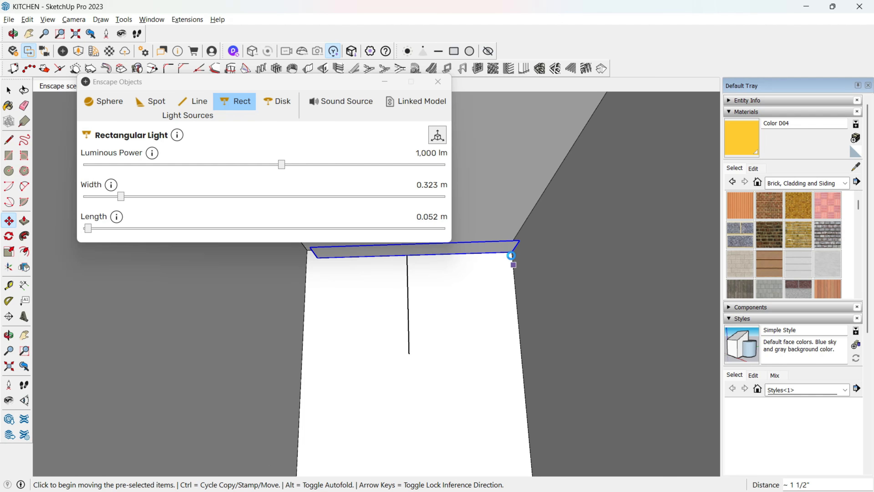
click(512, 253)
click(513, 252)
Step: Copy the rectangular light straight down to the upper back corner of the second shelf
click(515, 255)
key(ctrl)
shift+middle_drag(514, 444, 512, 217)
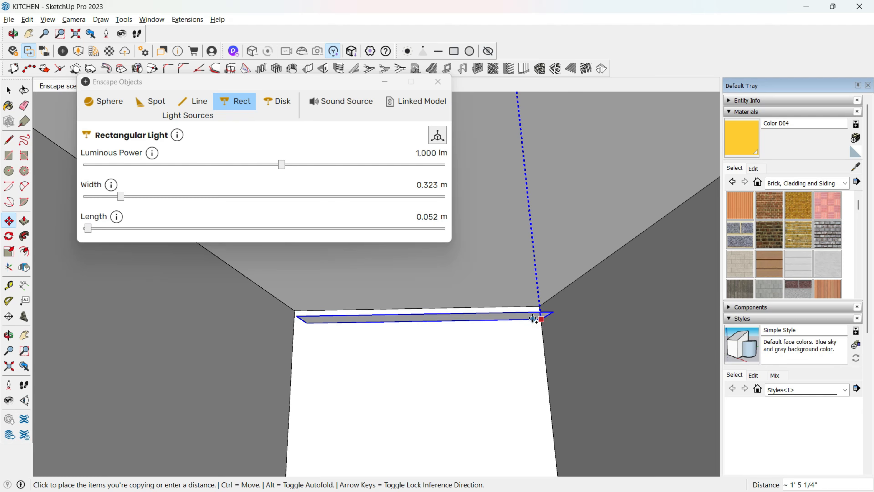
scroll(533, 318, down, 1)
click(541, 313)
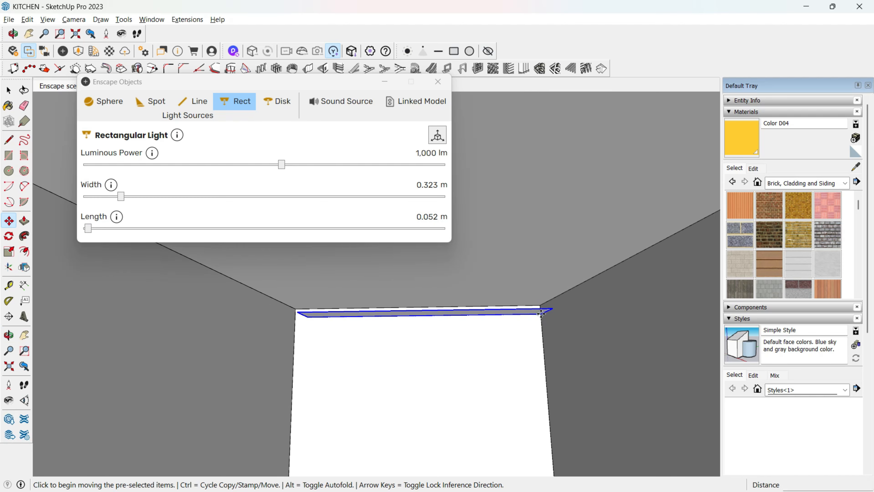
Step: Copy the second shelf's light down 1' 5 3/4" to the third shelf
click(541, 313)
key(ctrl)
scroll(542, 382, down, 2)
shift+middle_drag(536, 451, 531, 261)
middle_drag(561, 376, 568, 315)
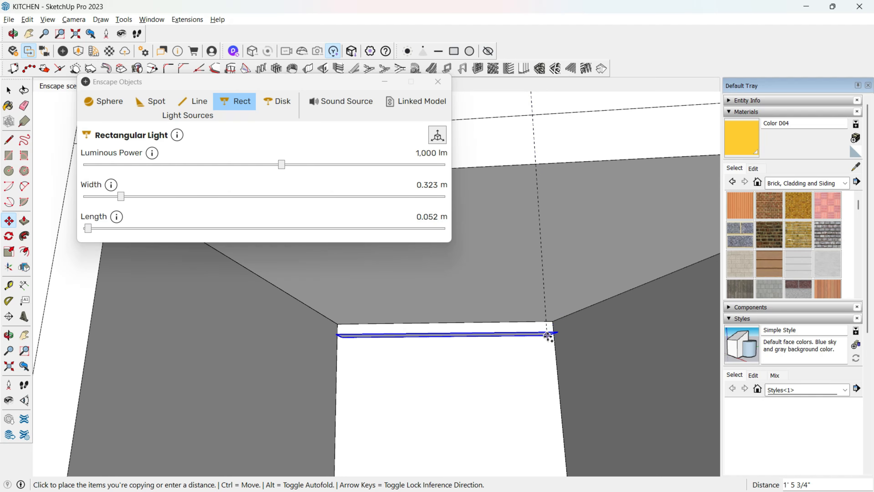
click(548, 336)
Step: Copy the third shelf's light down 1' 4 3/4" to the fourth shelf
click(547, 334)
key(ctrl)
shift+middle_drag(547, 426, 545, 197)
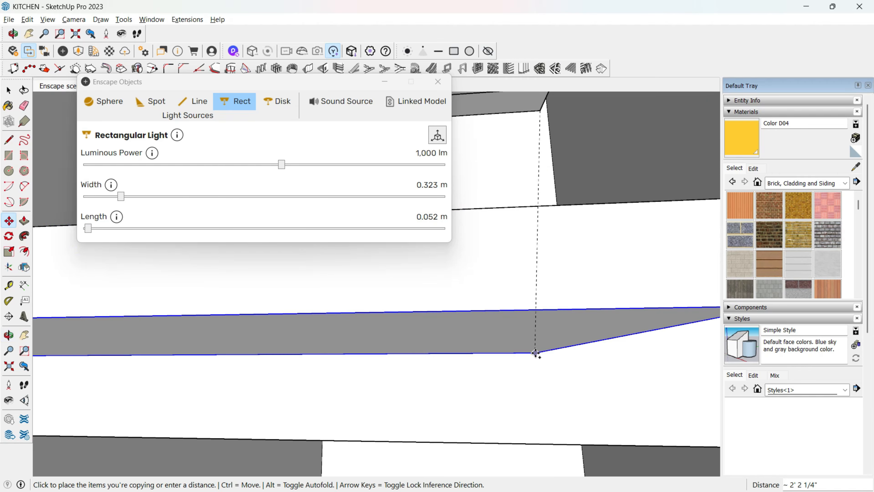
shift+middle_drag(538, 354, 532, 244)
scroll(532, 248, down, 1)
click(565, 357)
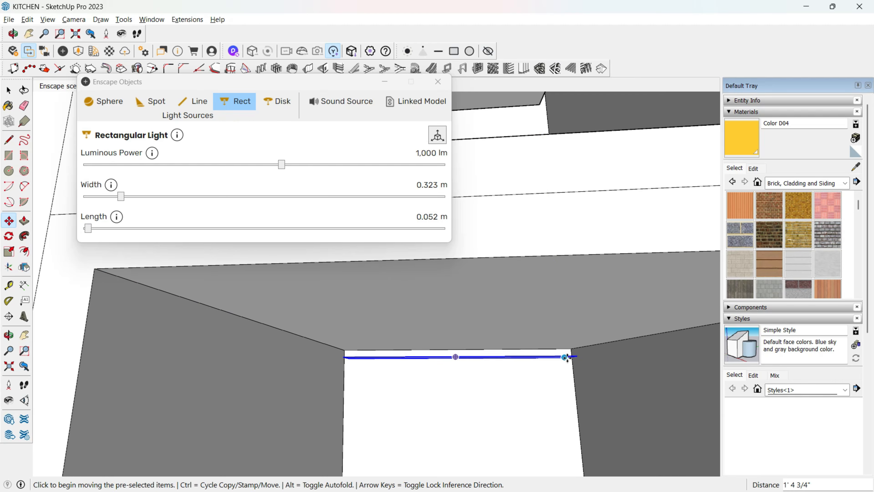
Step: Copy the fourth shelf's light straight down to the lowest shelf and finish copying
click(566, 360)
key(ctrl)
scroll(569, 327, down, 6)
shift+middle_drag(575, 465, 527, 269)
middle_drag(536, 388, 517, 381)
scroll(517, 383, up, 6)
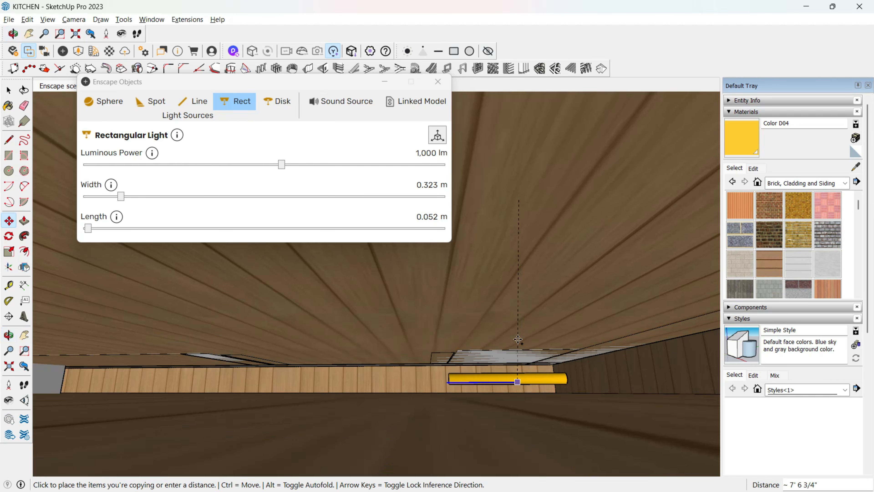
scroll(517, 362, up, 3)
scroll(524, 366, up, 3)
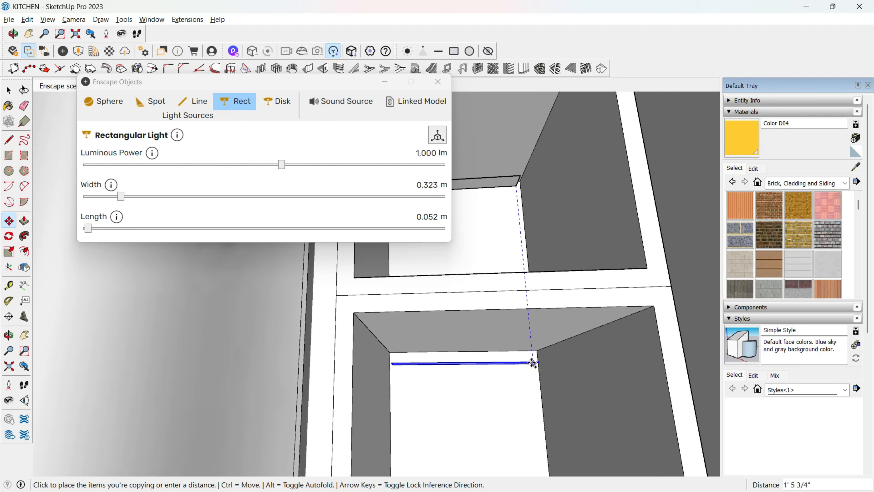
click(533, 358)
key(space)
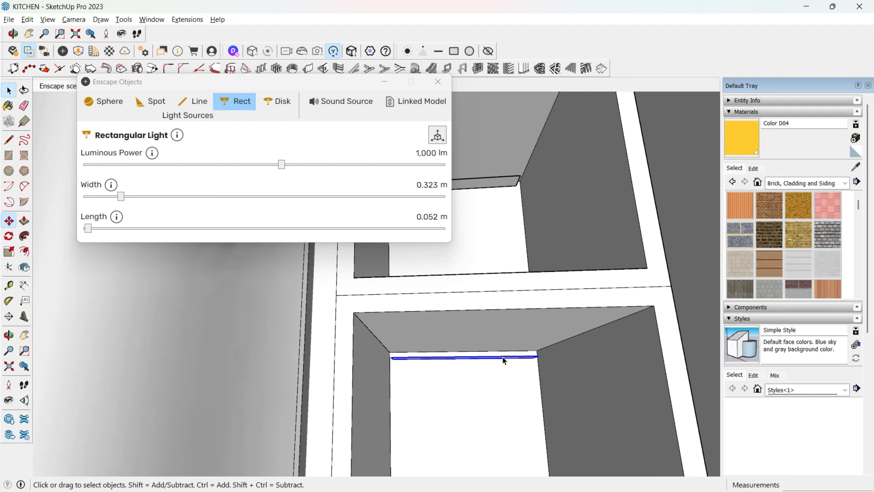
Step: Select the rectangular lights in all the open shelves and make them one group
shift+middle_drag(498, 289, 501, 427)
ctrl+click(491, 246)
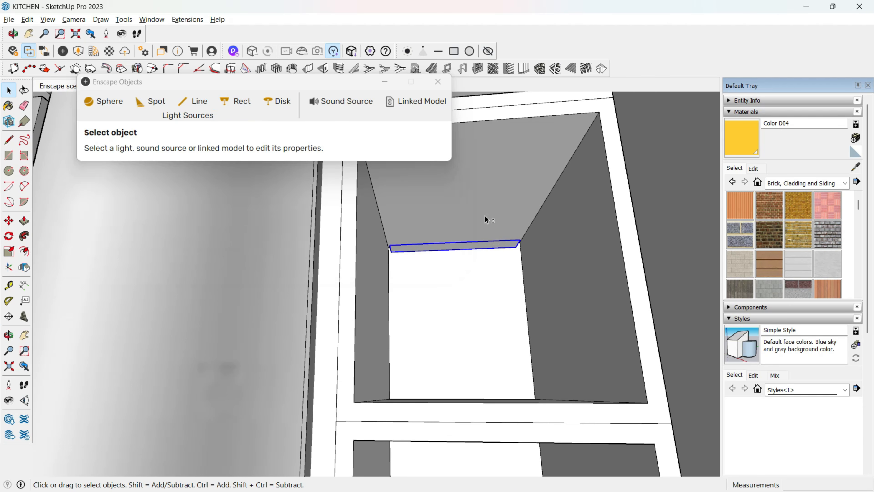
shift+middle_drag(483, 172, 469, 365)
shift+middle_drag(476, 324, 486, 484)
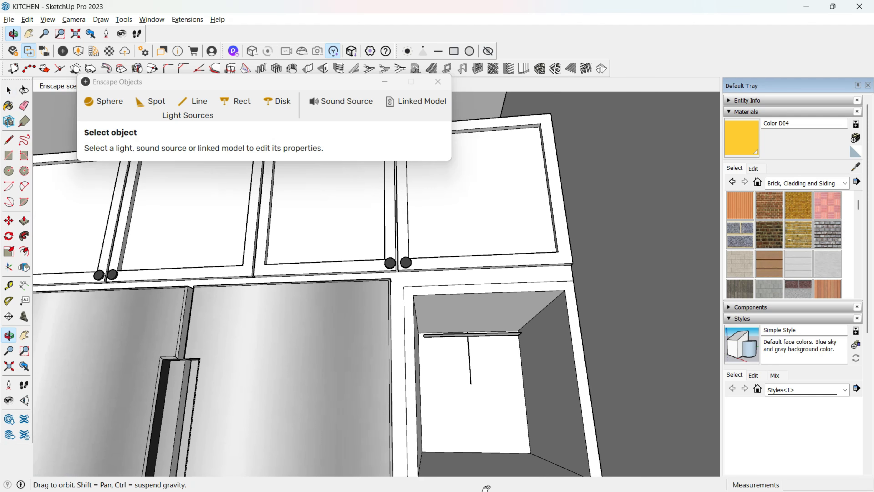
right_click(488, 334)
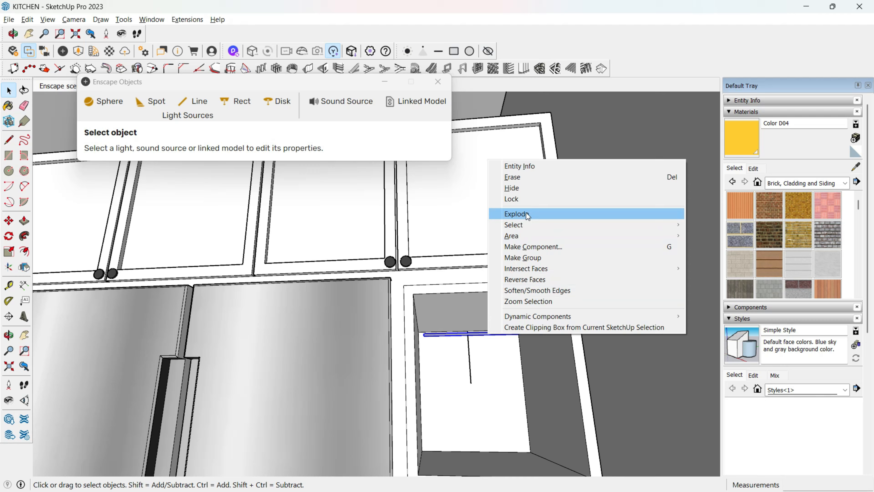
click(520, 258)
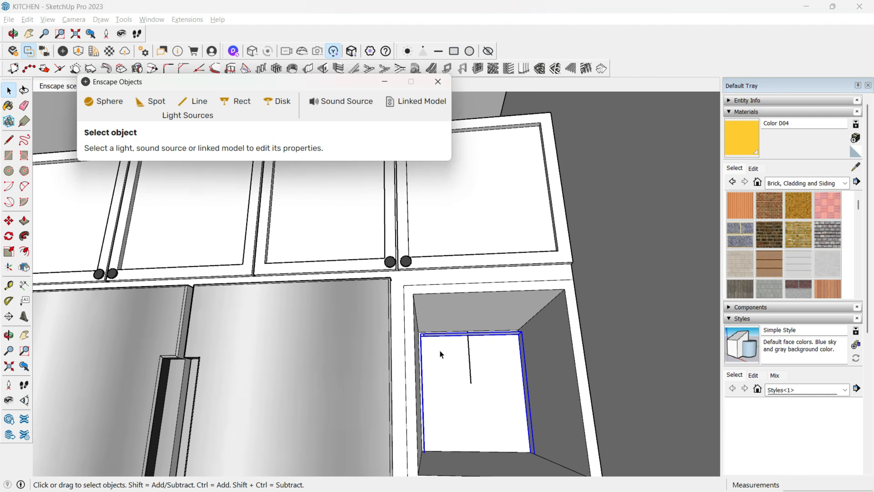
Step: Examine the open-shelf lighting beside the fridge in the Enscape render window, and return to SketchUp
key(alt+Tab)
key(alt+Tab)
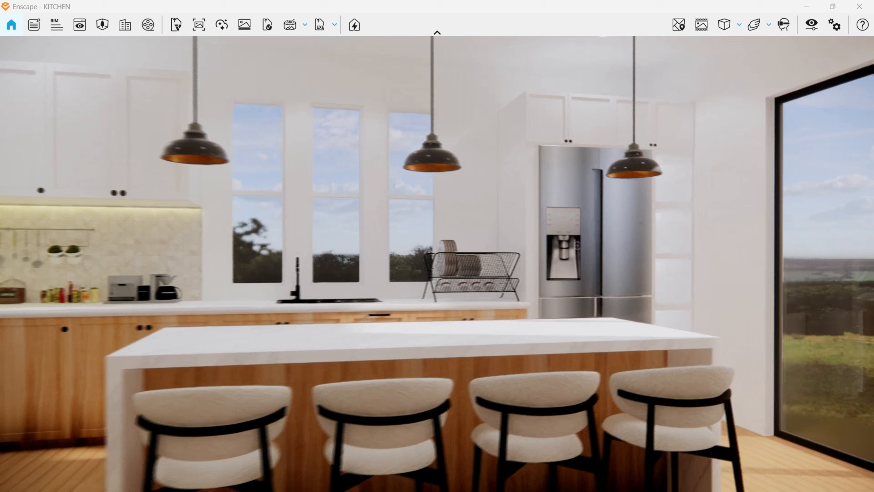
key(w)
drag(578, 245, 293, 236)
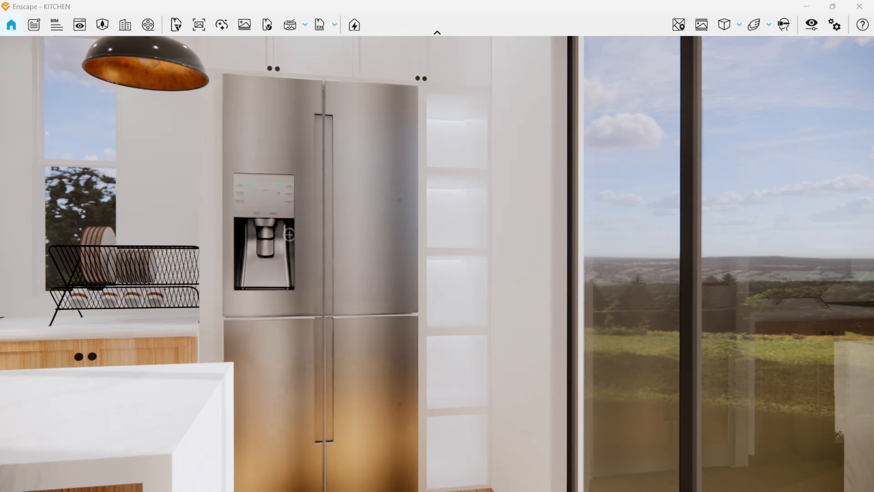
right_drag(293, 237, 392, 246)
key(alt+Tab)
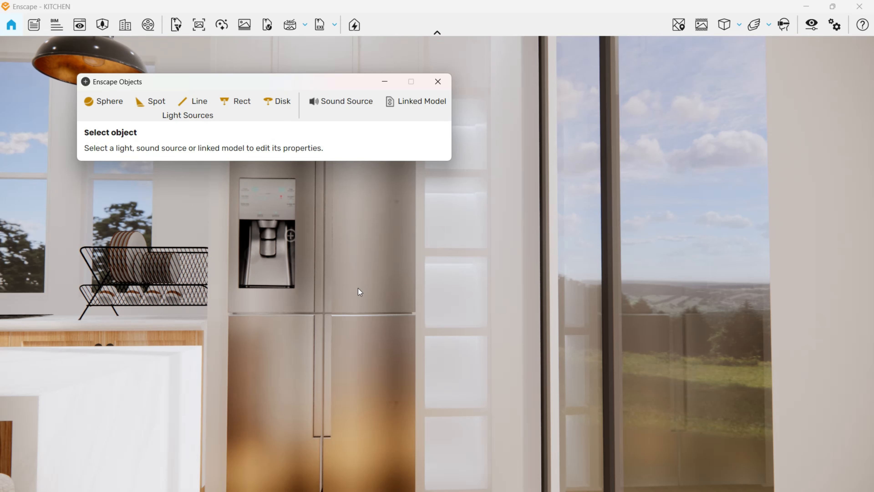
right_drag(358, 288, 369, 270)
key(alt+Tab)
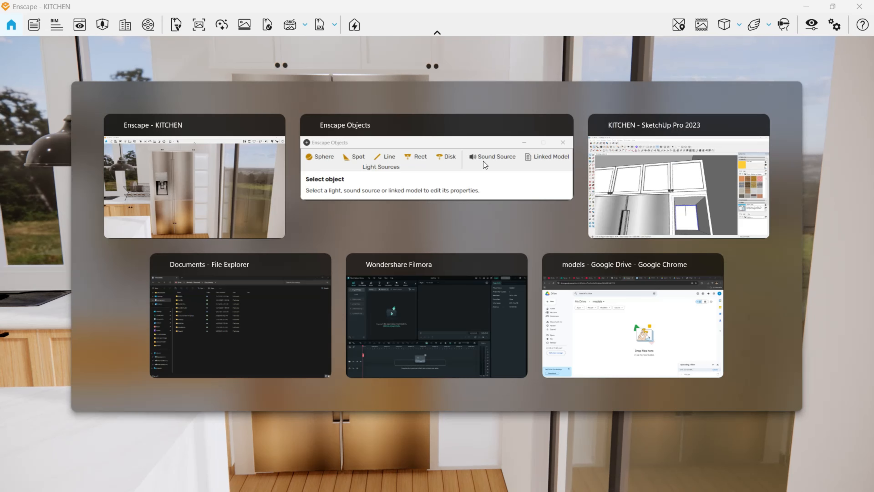
key(alt+Tab)
key(alt+shift+Tab)
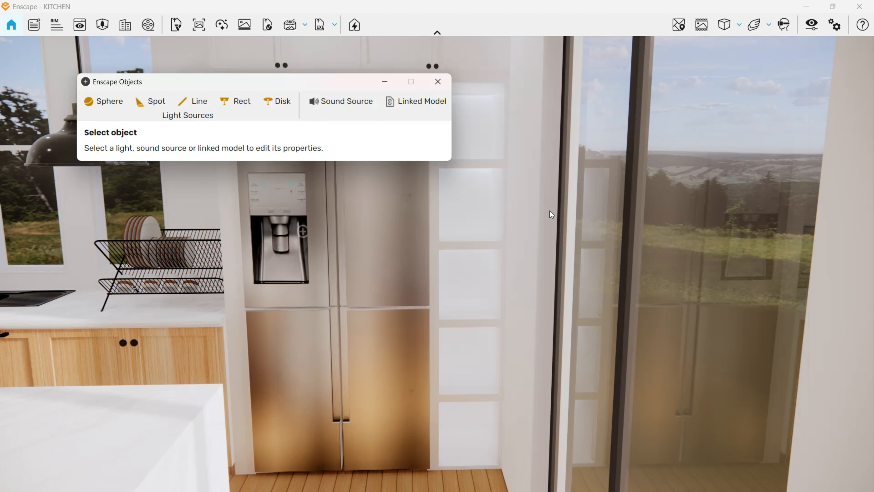
middle_drag(549, 210, 465, 125)
key(alt+Tab)
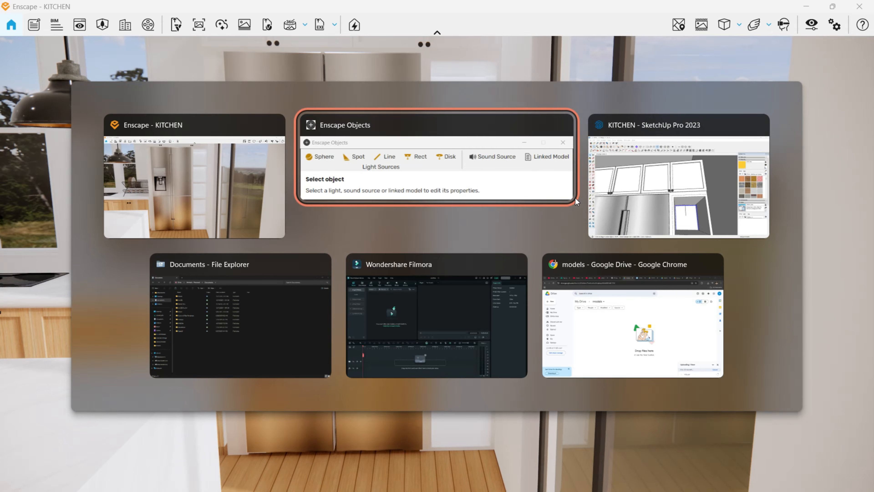
click(616, 194)
Step: Paint the group of shelf lights with the yellow Color D04, and check the shelves and whole kitchen in the Enscape render
mouse_move(508, 195)
middle_down()
mouse_move(504, 250)
mouse_move(643, 274)
middle_up()
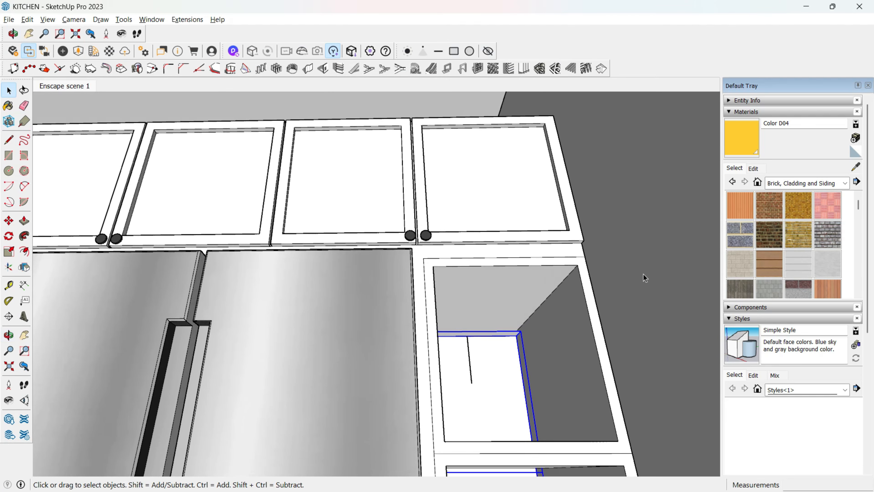
key(b)
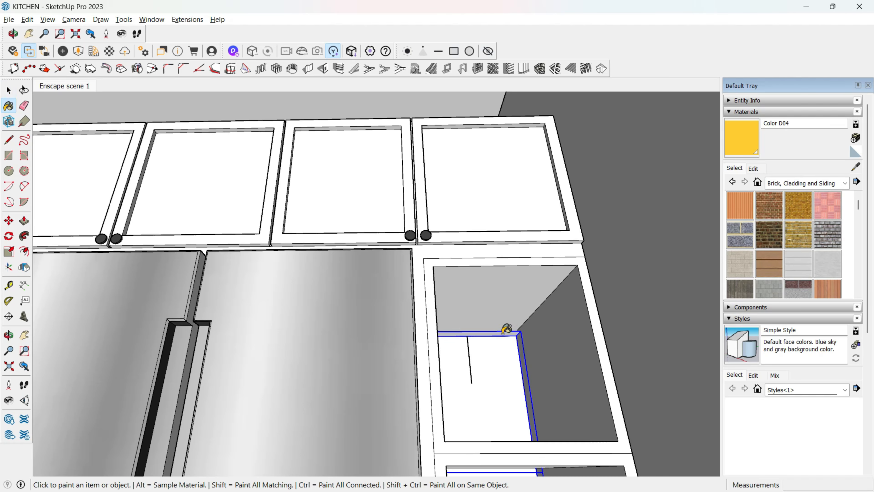
key(alt+Tab)
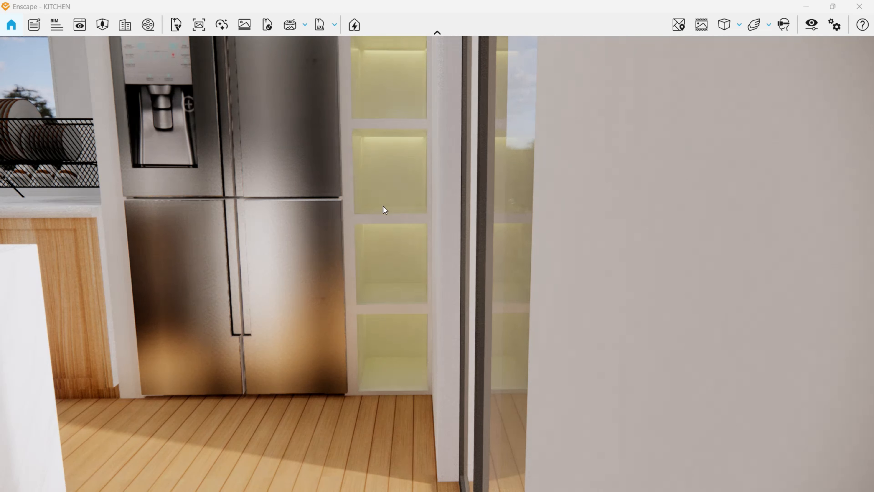
right_drag(383, 224, 413, 235)
scroll(438, 263, down, 8)
right_drag(437, 263, 396, 264)
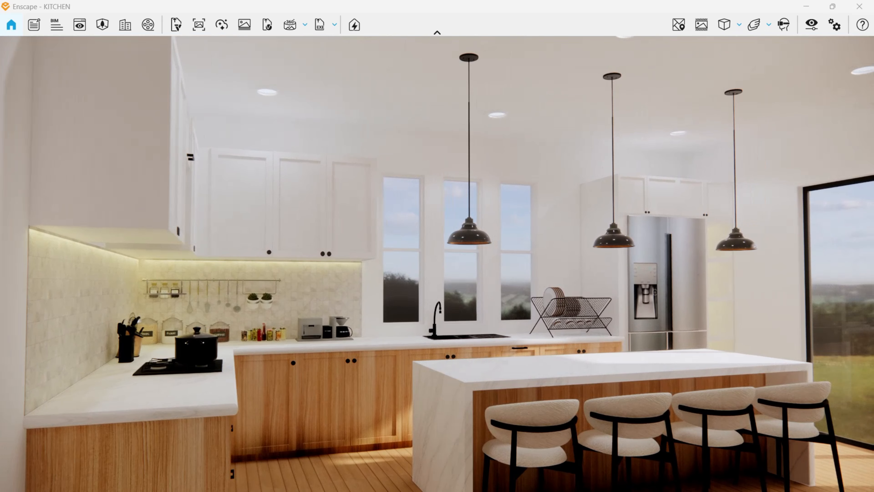
Step: Examine the cooktop, the pot and the backsplash corner up close in the Enscape render window
scroll(437, 264, down, 1)
scroll(437, 263, up, 2)
key(s)
drag(394, 221, 391, 260)
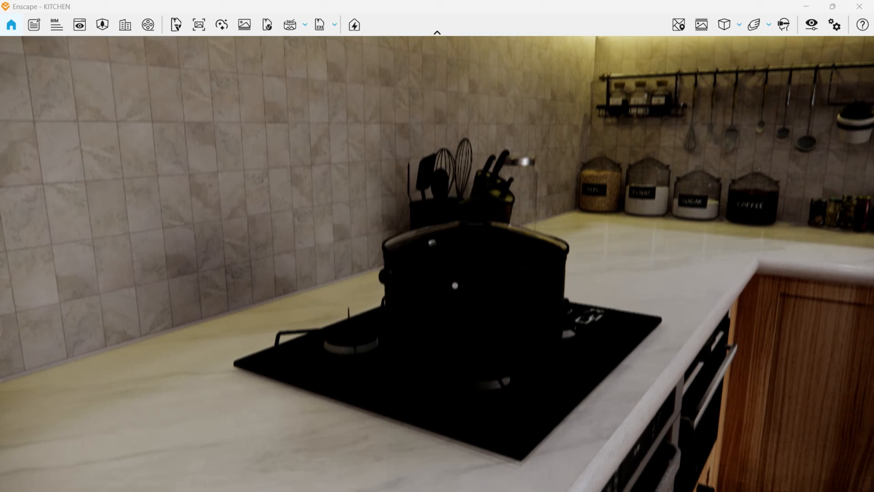
key(alt+Tab)
key(alt+Tab)
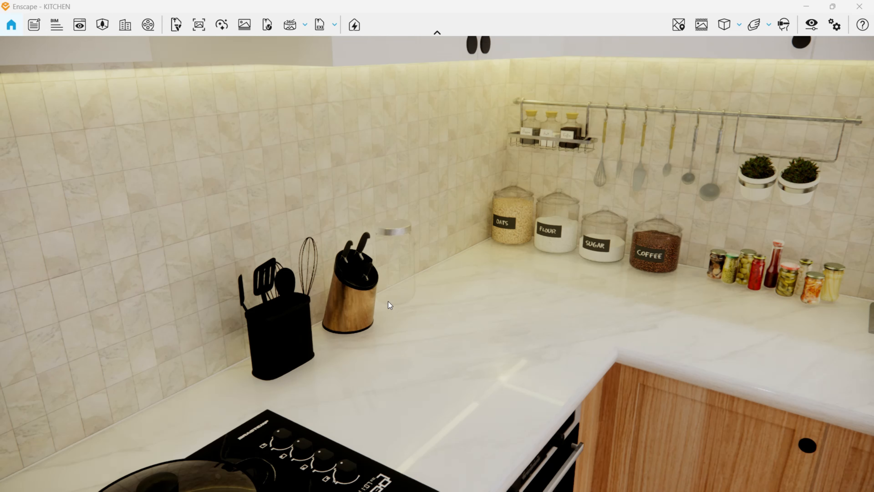
key(alt+Tab)
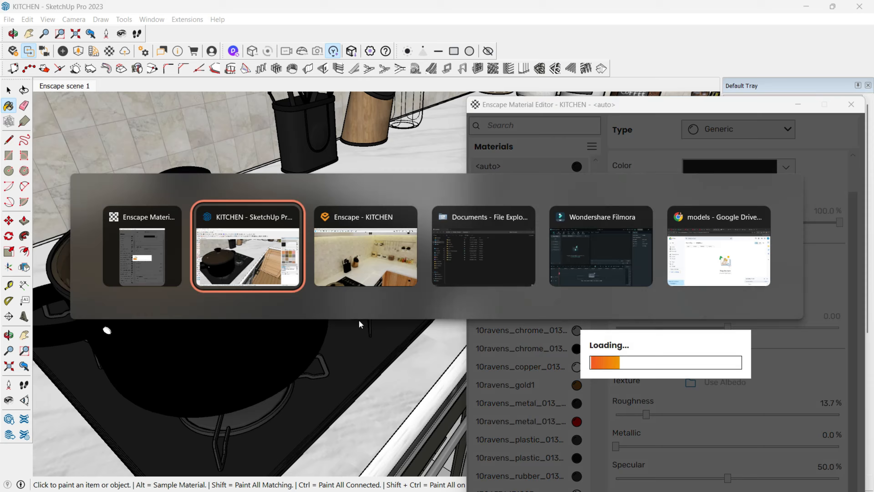
key(alt+Tab)
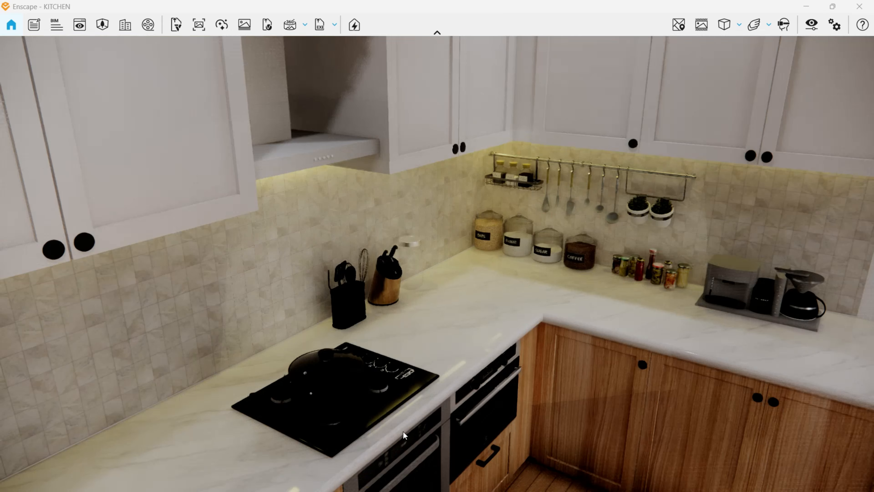
key(w)
drag(403, 436, 368, 477)
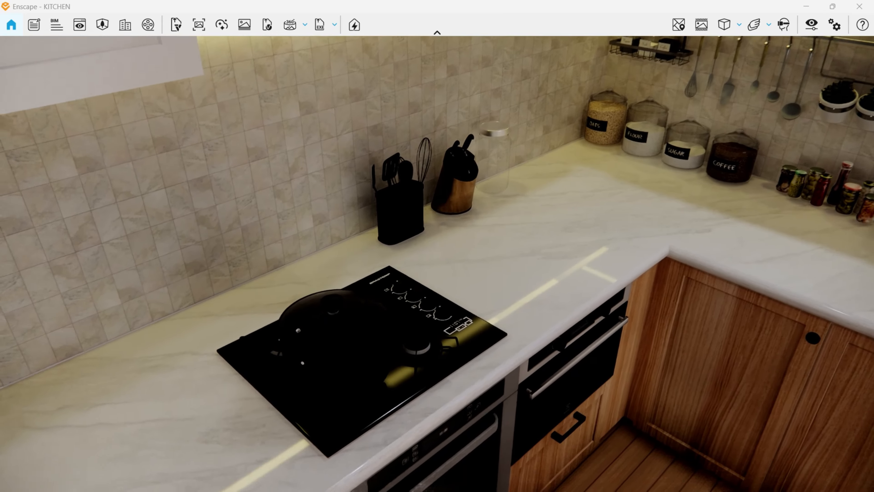
drag(588, 221, 606, 155)
Step: Sample the glass material of the countertop storage jars in SketchUp, and change its Enscape material type to Glass
key(alt+Tab)
middle_drag(293, 373, 331, 292)
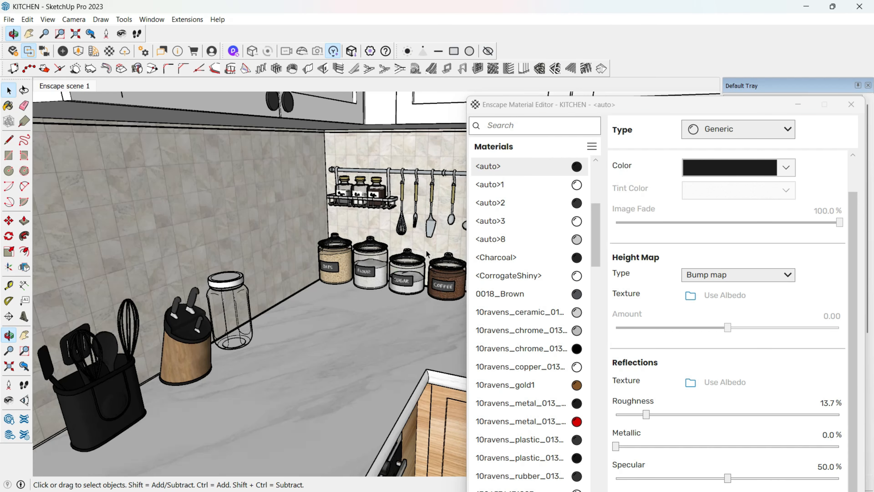
scroll(411, 276, up, 3)
key(b)
alt+click(405, 277)
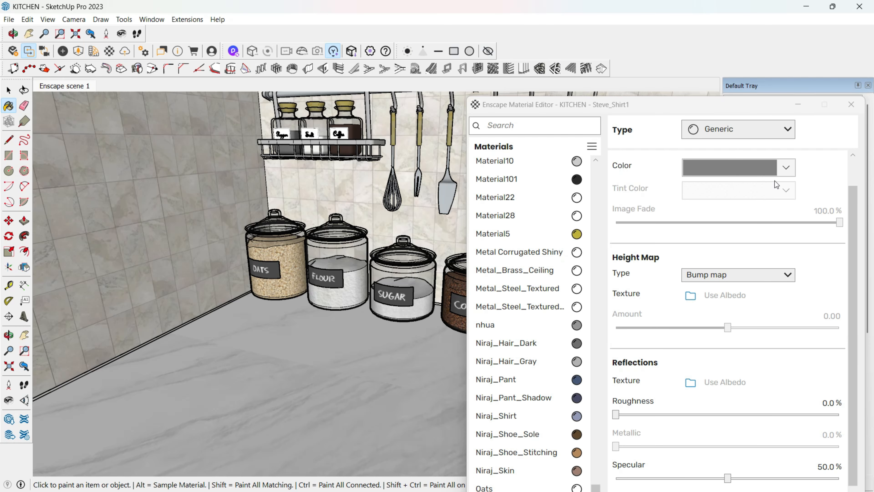
click(778, 130)
click(762, 257)
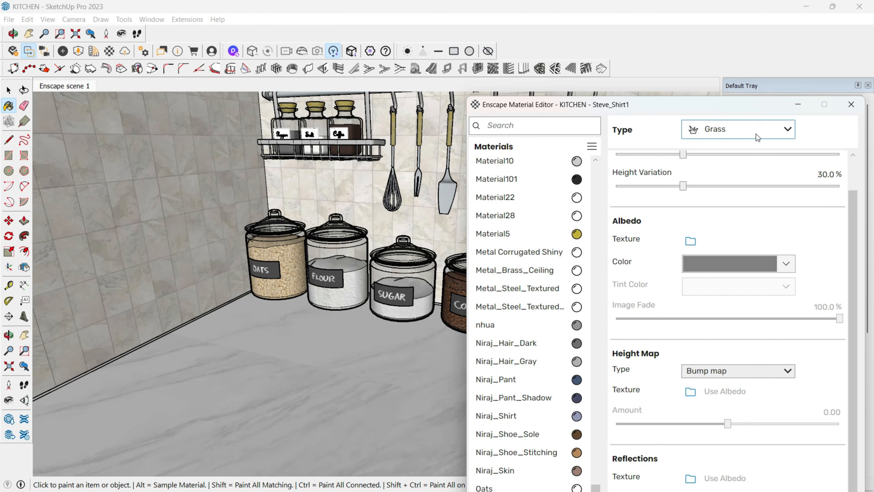
click(756, 133)
click(733, 235)
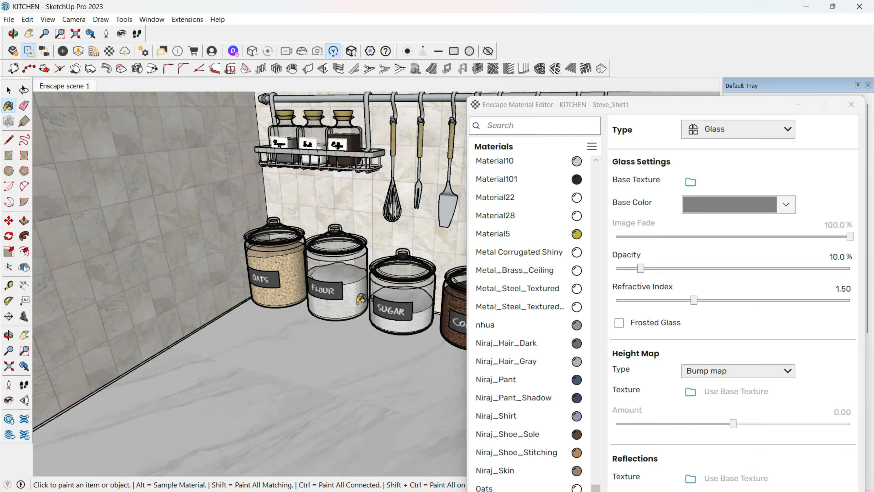
middle_drag(361, 298, 285, 292)
key(alt+Tab)
key(Tab)
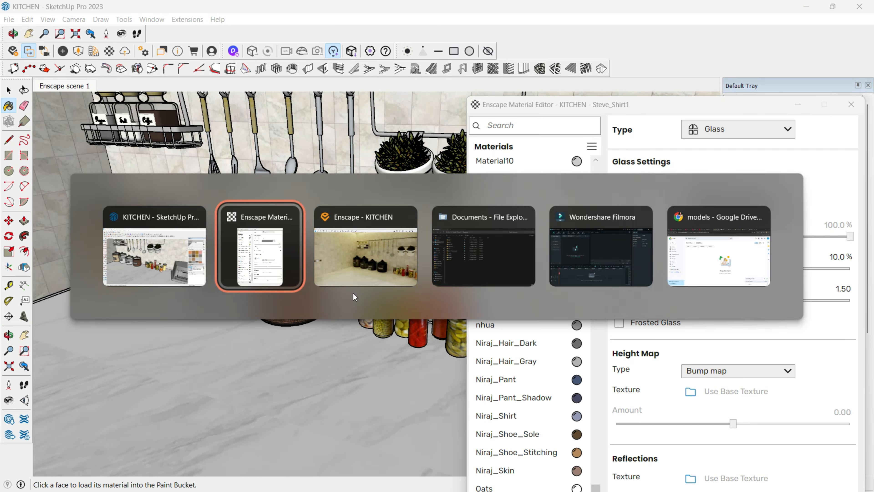
key(alt+Tab)
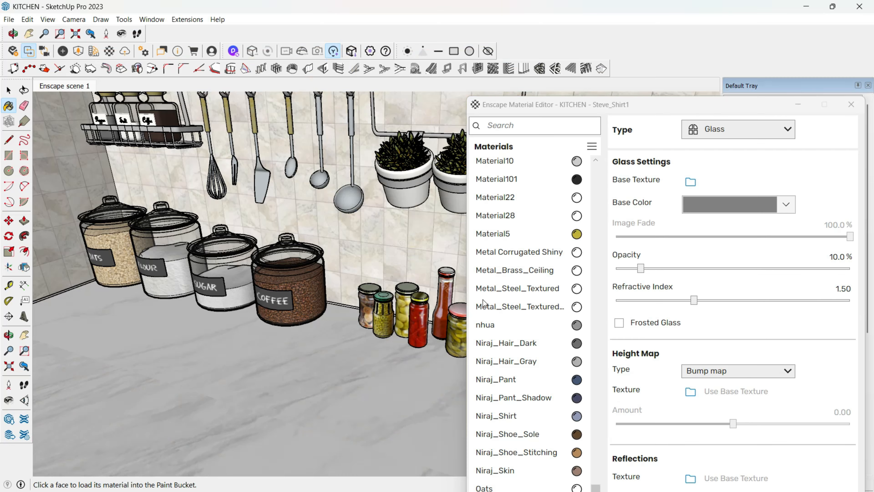
Step: Change the jar glass material's base color to a lighter grey
click(726, 203)
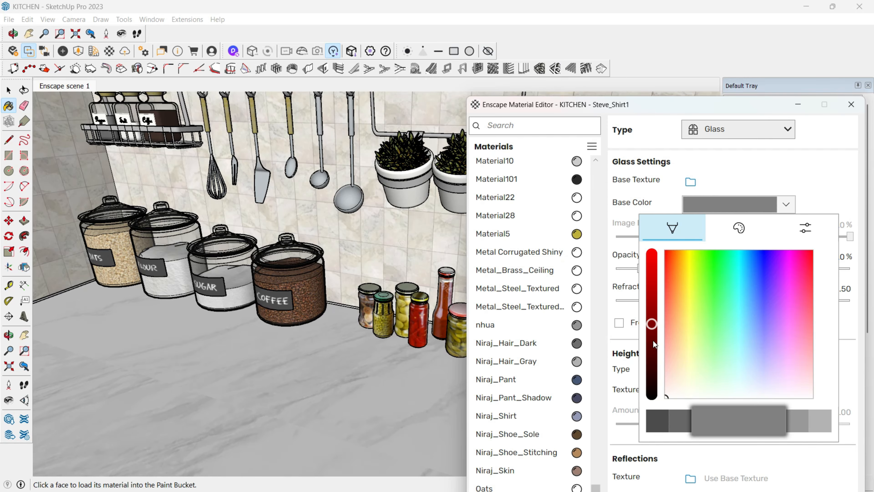
click(735, 227)
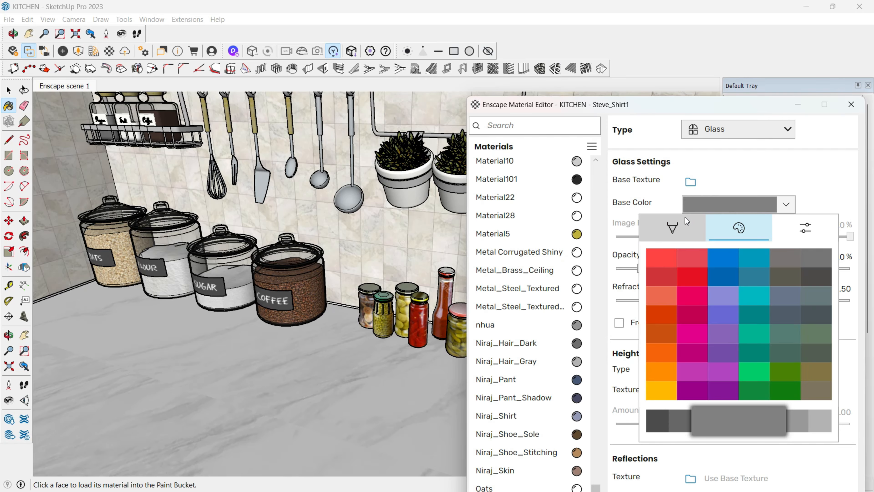
click(683, 224)
click(806, 228)
click(712, 228)
click(685, 229)
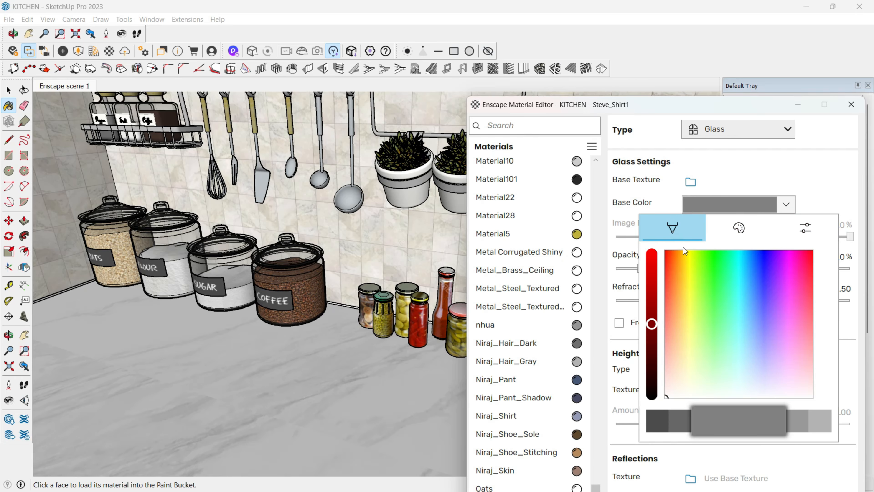
click(825, 418)
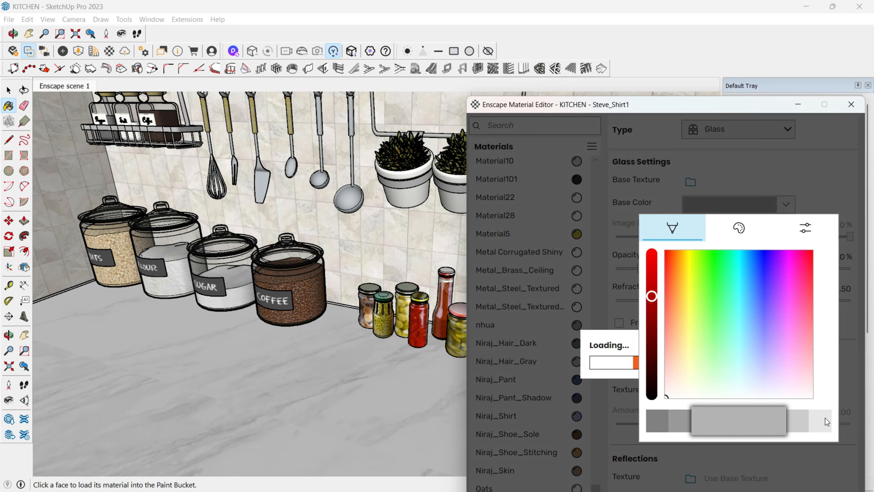
click(818, 425)
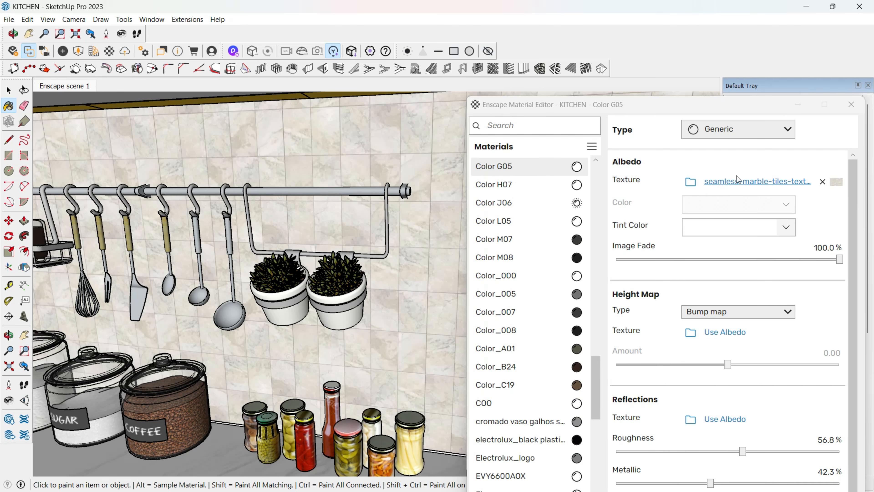
Step: Set the backsplash tile material Color G05 to 3.4% roughness and 3.4% metallic, and use its albedo texture as the bump map
scroll(748, 392, down, 1)
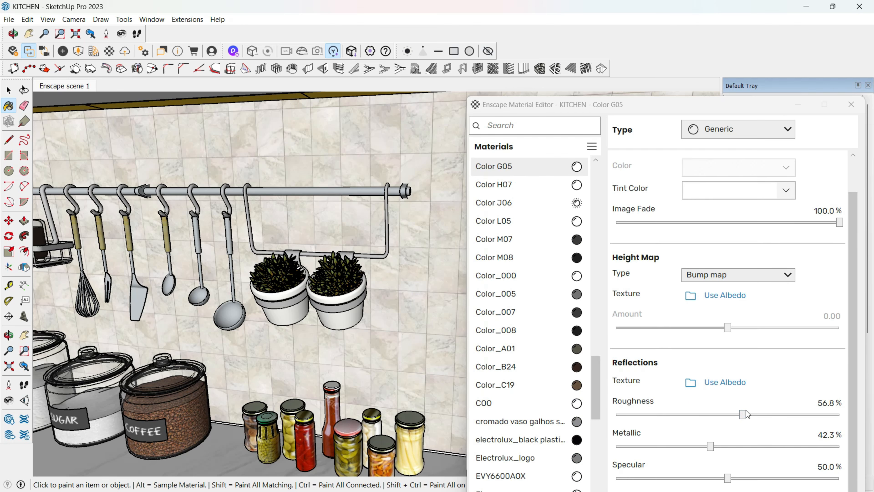
drag(742, 415, 623, 415)
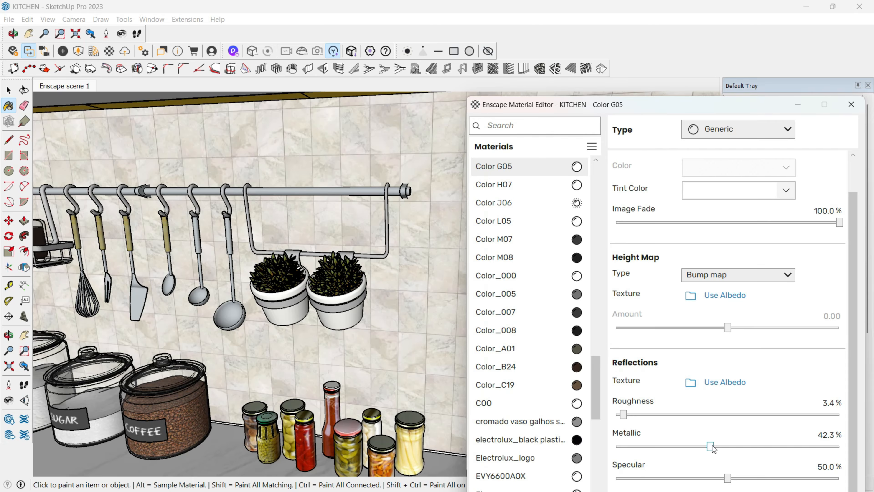
drag(711, 447, 623, 447)
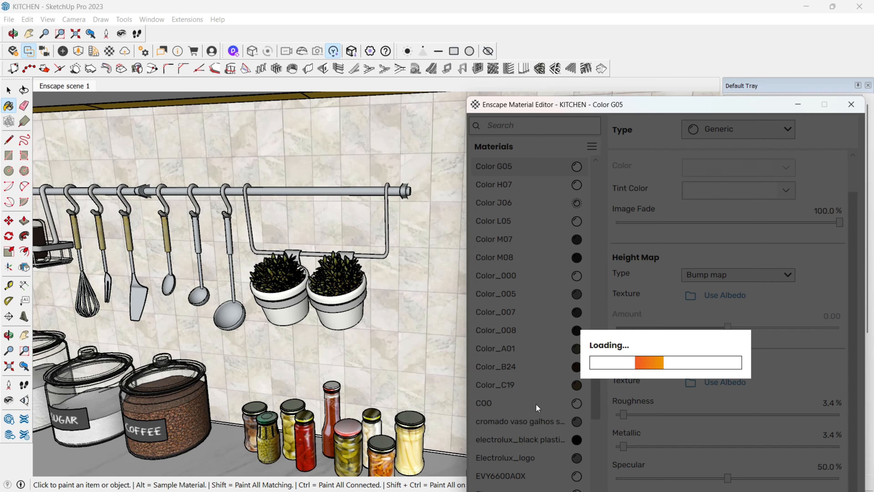
key(alt+Tab)
key(alt+Tab)
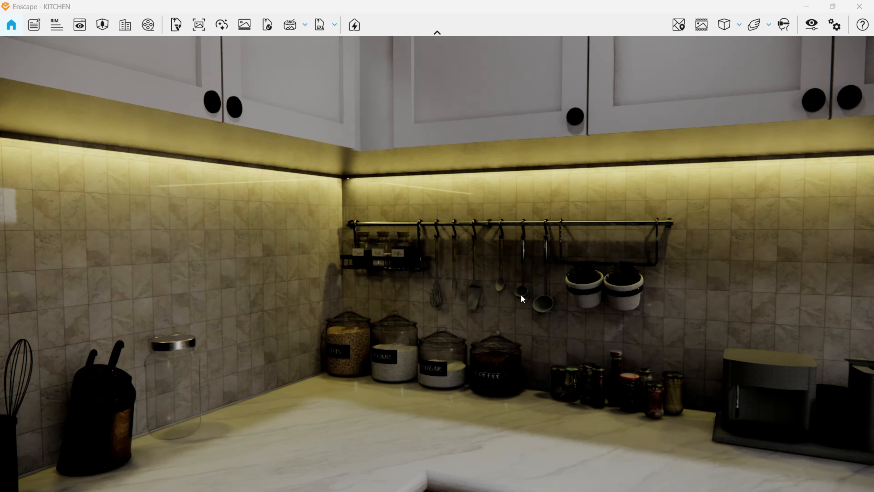
right_drag(521, 290, 424, 247)
key(alt+Tab)
key(alt+Tab)
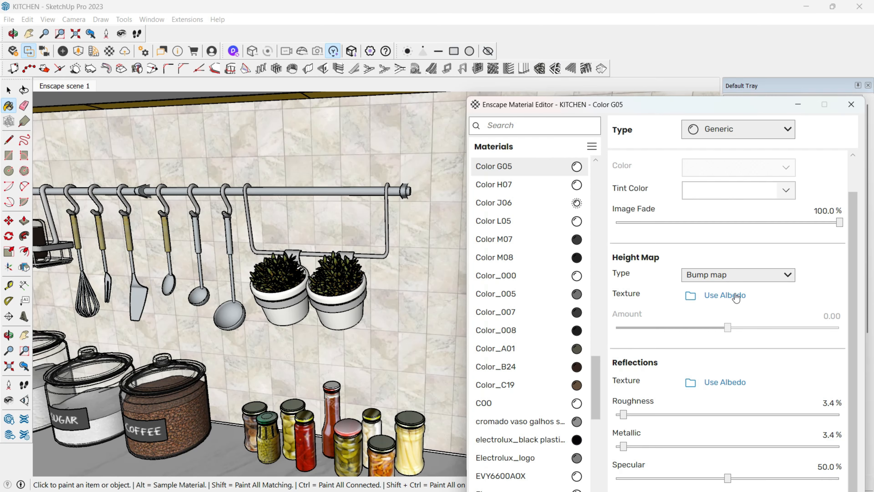
click(735, 298)
click(851, 104)
Step: Sample the black sink's material aluminium_shiny3, and lower its roughness below 6.6% and its metallic value to 9.9%
scroll(460, 289, down, 5)
mouse_move(461, 289)
middle_down()
mouse_move(336, 297)
mouse_move(351, 330)
middle_up()
scroll(568, 342, up, 3)
mouse_move(568, 341)
middle_down()
mouse_move(528, 383)
mouse_move(611, 396)
middle_up()
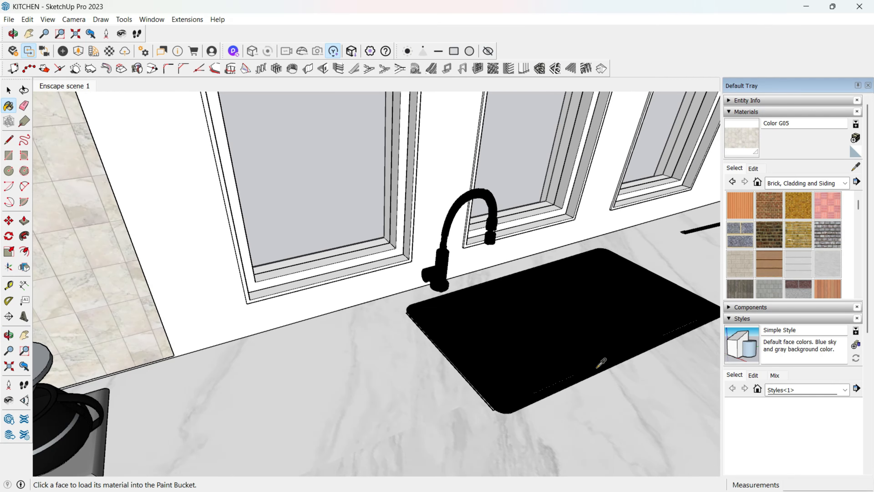
alt+click(602, 361)
click(109, 51)
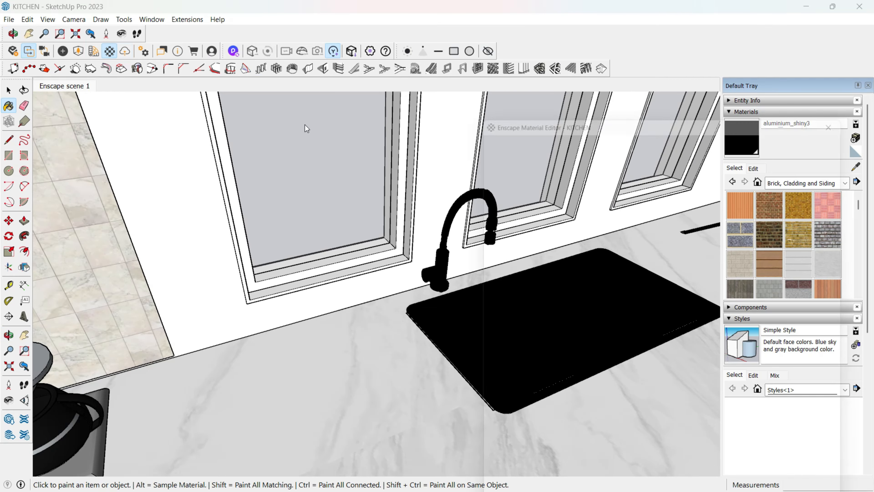
drag(633, 111, 305, 83)
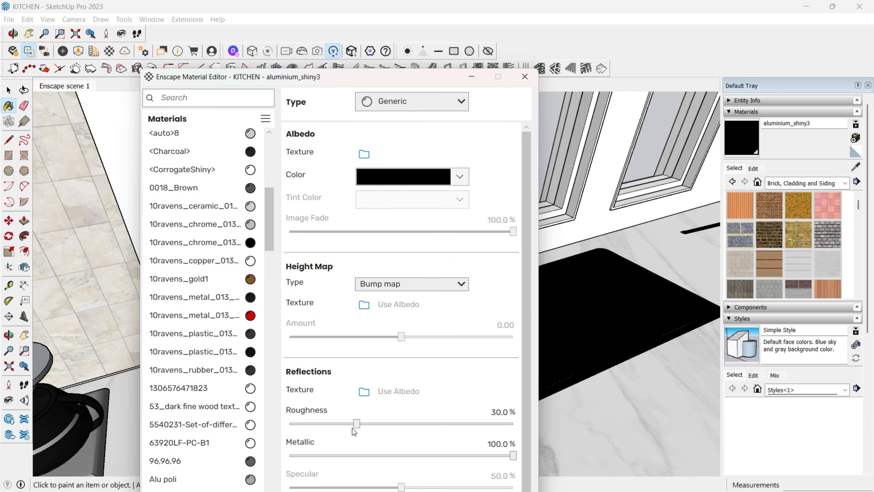
drag(356, 424, 303, 426)
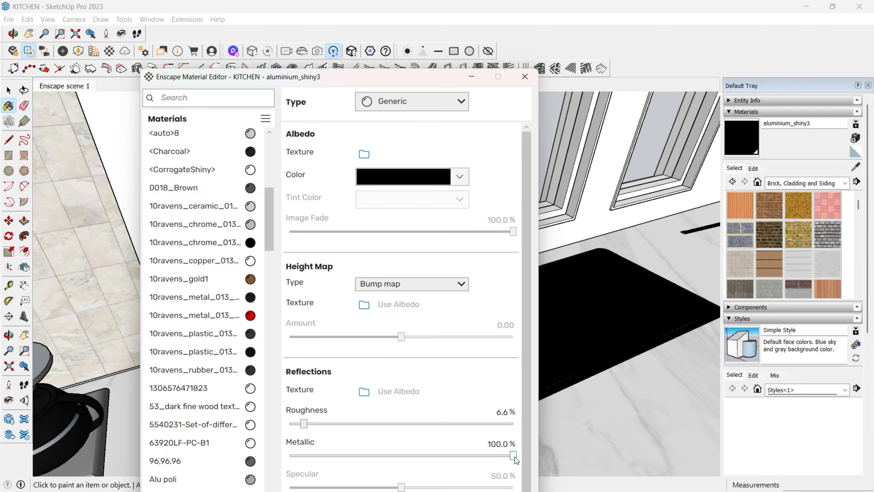
drag(513, 456, 311, 455)
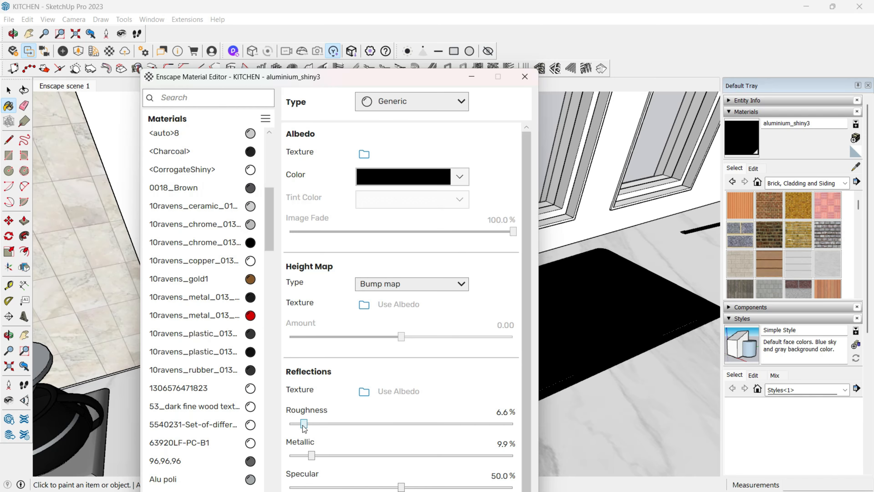
drag(302, 425, 297, 424)
Step: Examine the sink, windows and dish rack area in the Enscape render window
key(alt+Tab)
key(Tab)
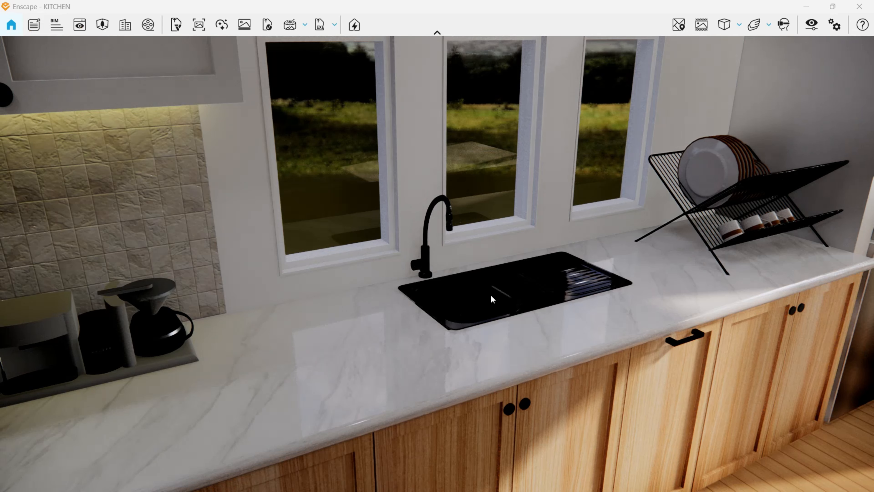
right_drag(492, 297, 506, 288)
scroll(506, 288, up, 3)
drag(509, 286, 616, 185)
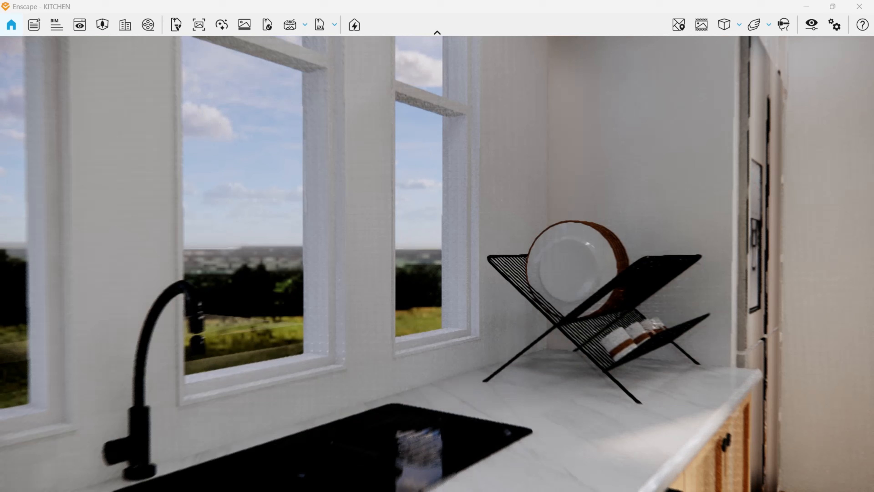
scroll(625, 179, up, 3)
right_drag(627, 175, 863, 156)
scroll(404, 201, down, 4)
scroll(863, 155, up, 3)
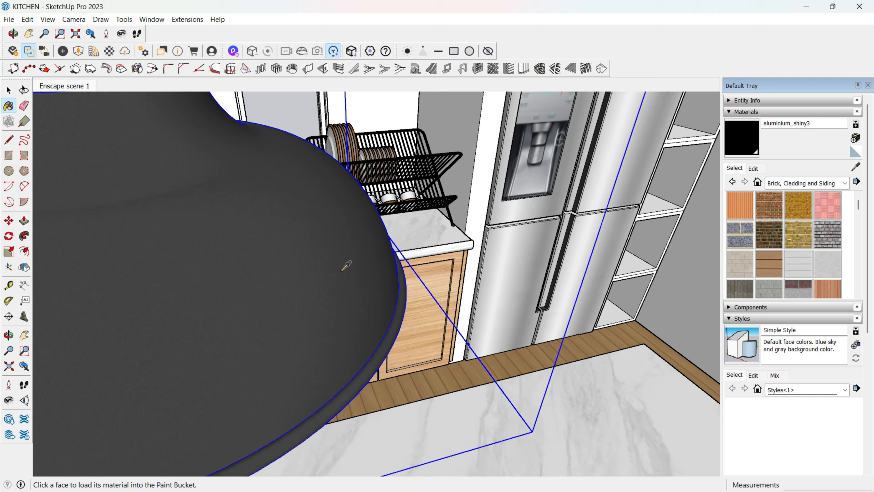
Step: Sample the pendant lamp's dark material [Color A02]1, and set its roughness to 8.6% and metallic to 2.5%
alt+click(336, 267)
click(109, 51)
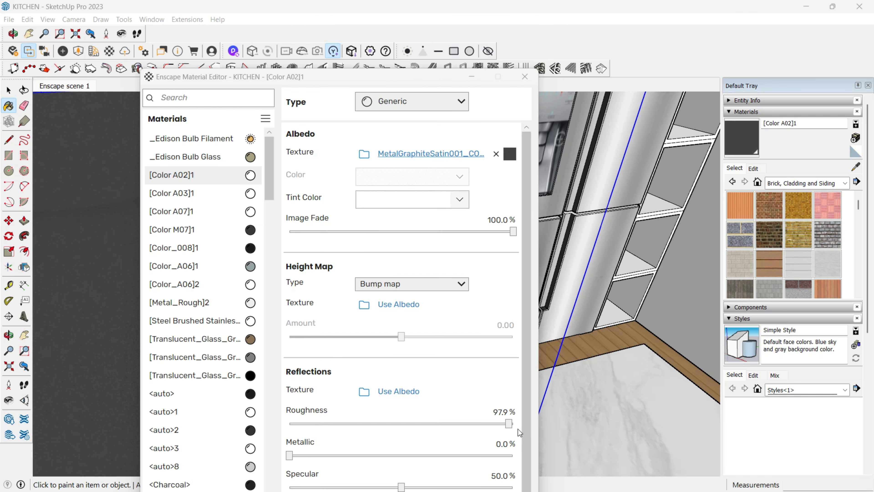
drag(509, 424, 296, 447)
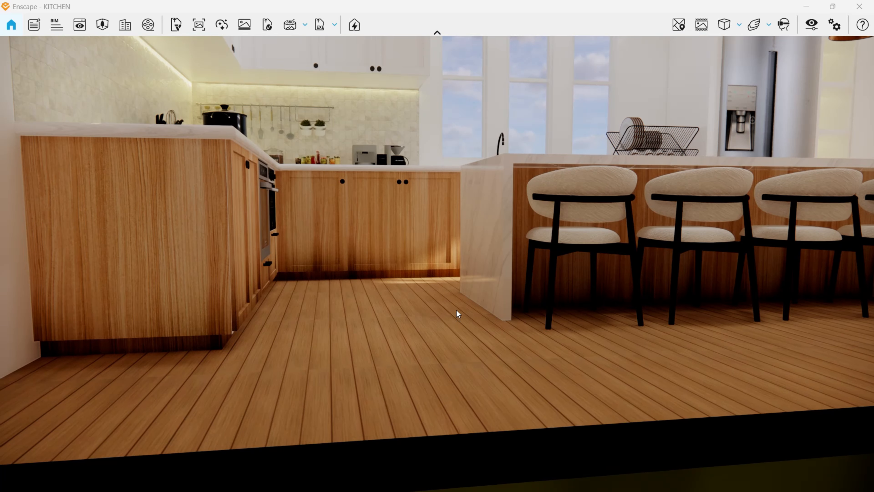
key(alt+Tab)
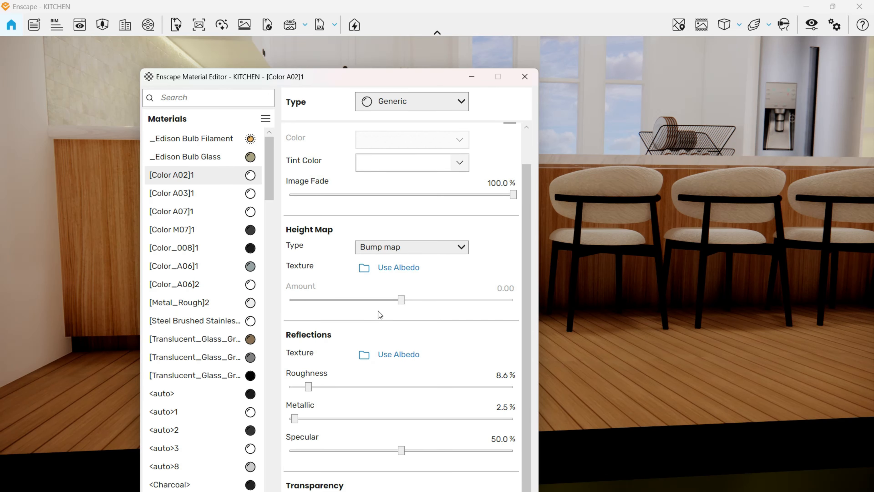
Step: Set the roughness of the brown wood material Color H07 to 27.9%, check the Enscape render, and close the material editor
key(alt+Tab)
key(alt+Tab)
key(alt+Tab)
mouse_move(491, 424)
mouse_down()
mouse_move(305, 424)
mouse_move(352, 424)
mouse_up()
key(alt+Tab)
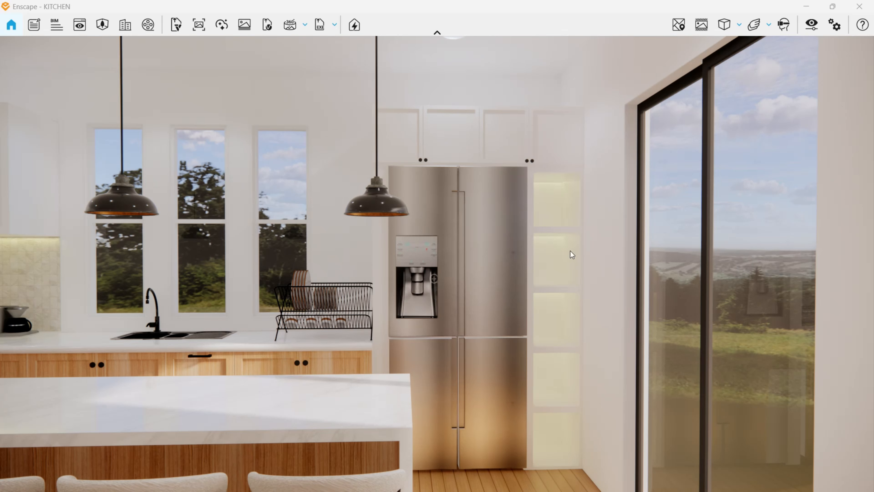
key(alt+Tab)
key(alt+Tab)
key(alt+shift+Tab)
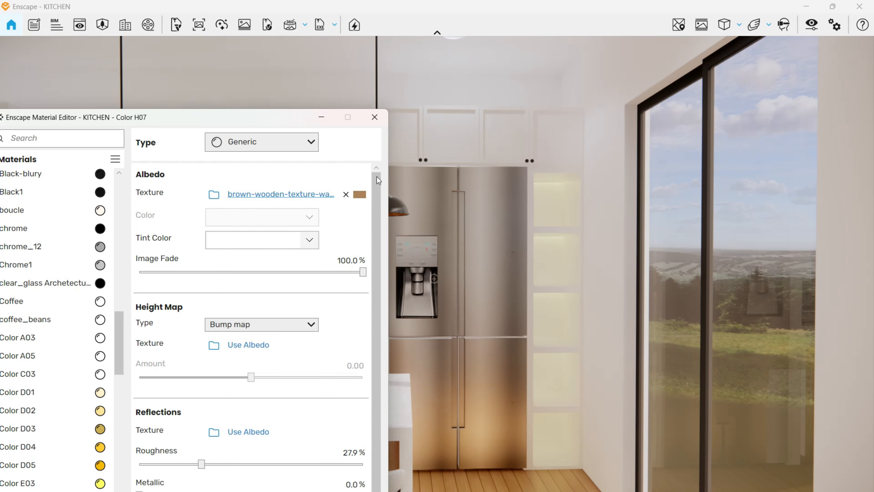
click(374, 120)
scroll(318, 332, down, 3)
key(space)
scroll(318, 332, down, 4)
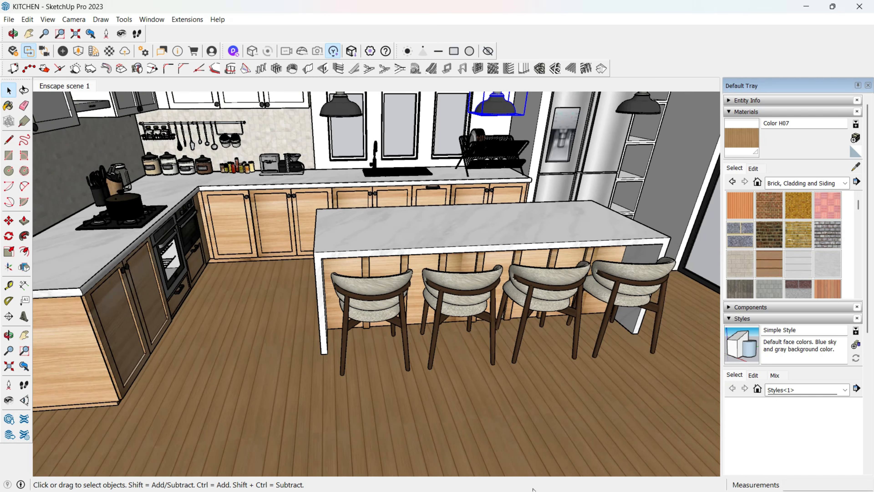
Step: Open the Enscape Asset Library and filter its assets to the Accessories category
middle_drag(397, 408, 361, 479)
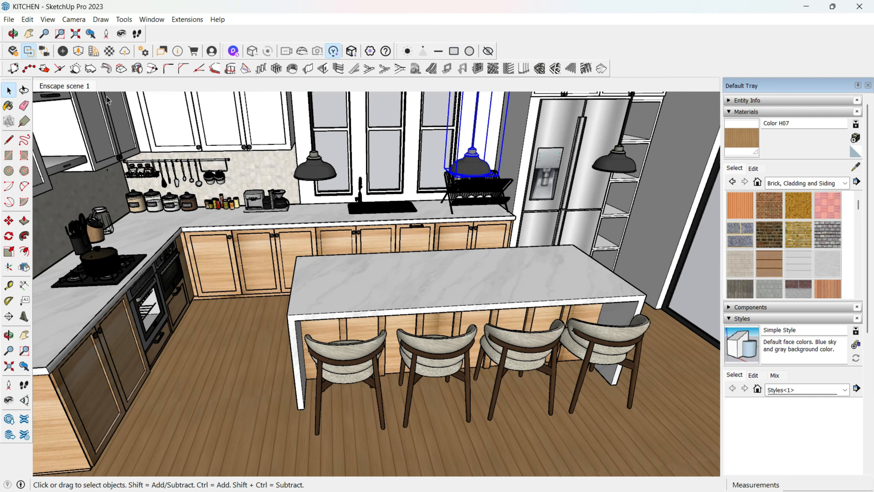
click(79, 51)
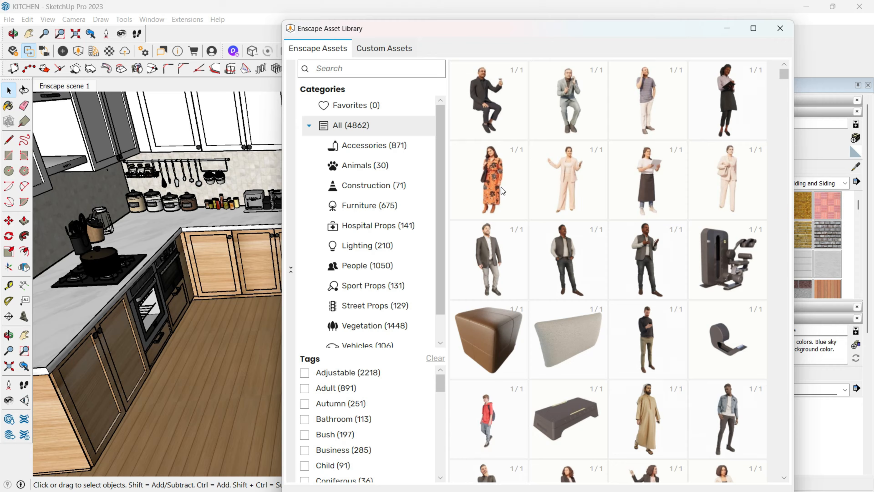
scroll(599, 315, down, 10)
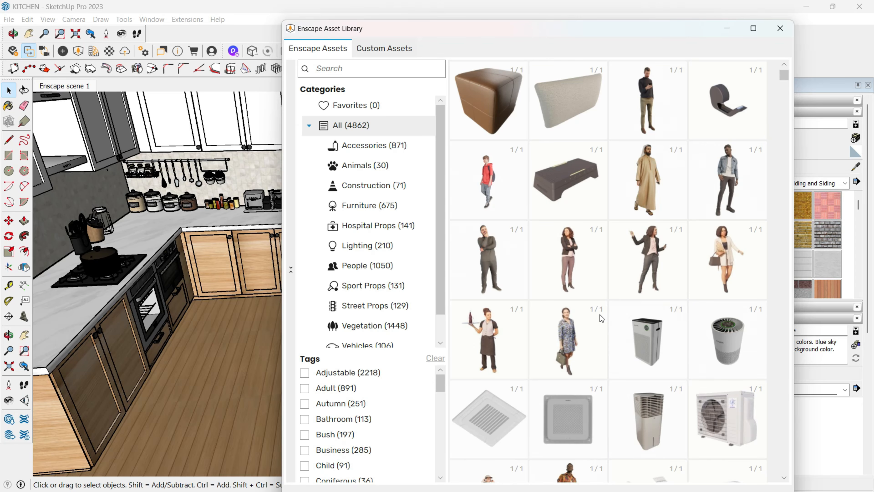
scroll(589, 314, down, 10)
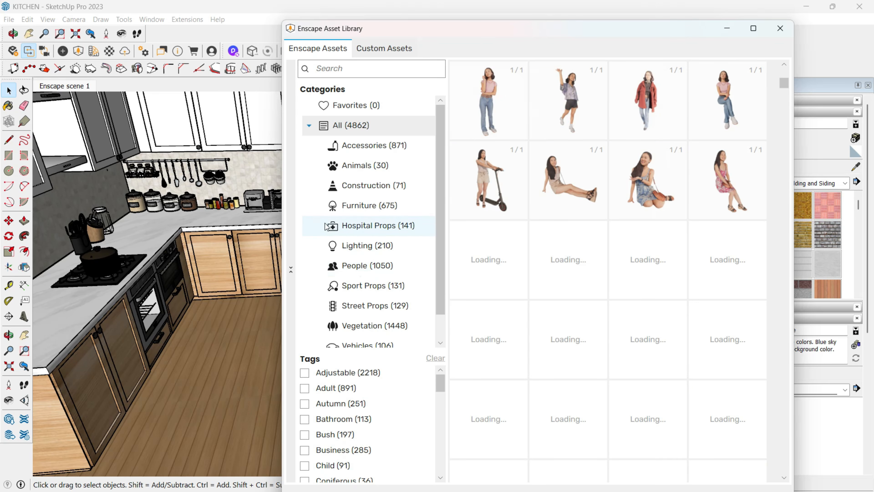
scroll(538, 340, down, 10)
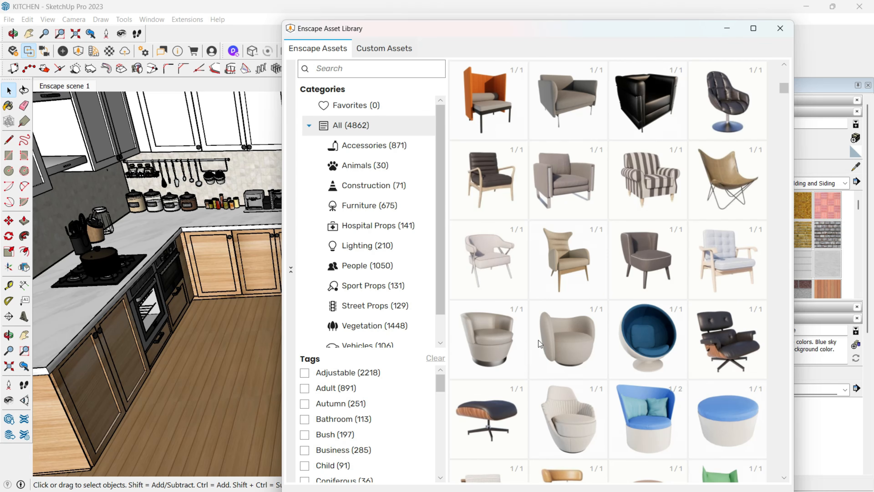
click(368, 148)
Step: Place the Cachepot 002 asset on the second open shelf from the top beside the refrigerator
scroll(562, 306, down, 8)
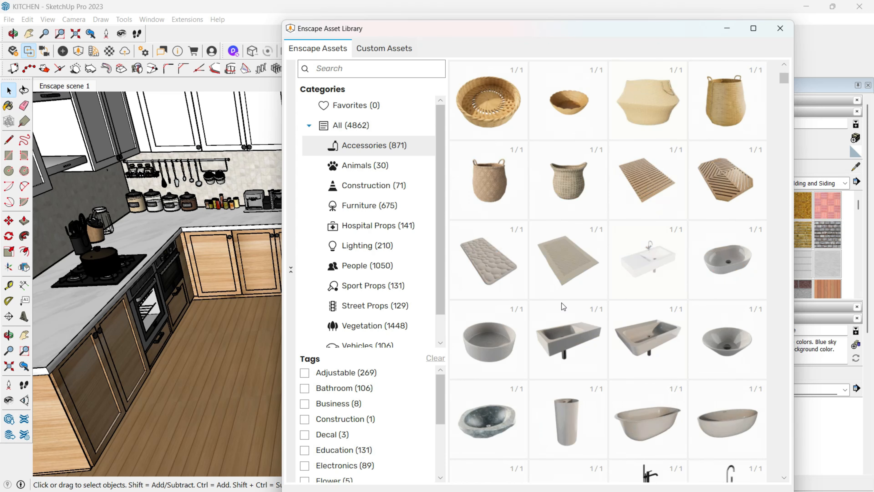
scroll(562, 306, down, 5)
scroll(563, 306, down, 15)
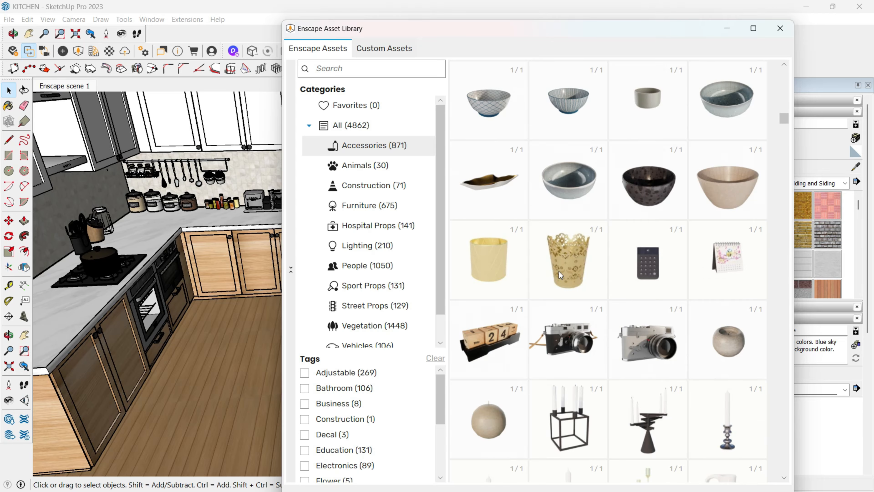
click(558, 271)
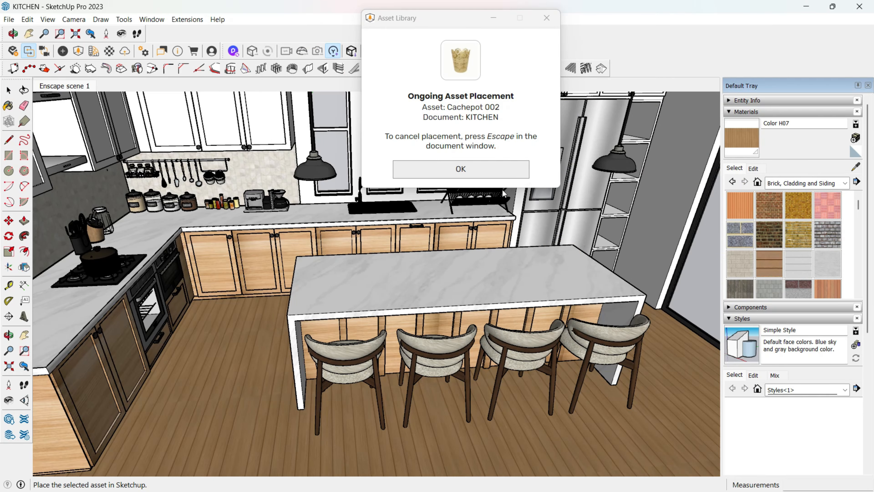
middle_drag(582, 248, 504, 319)
scroll(518, 183, up, 10)
click(504, 318)
key(space)
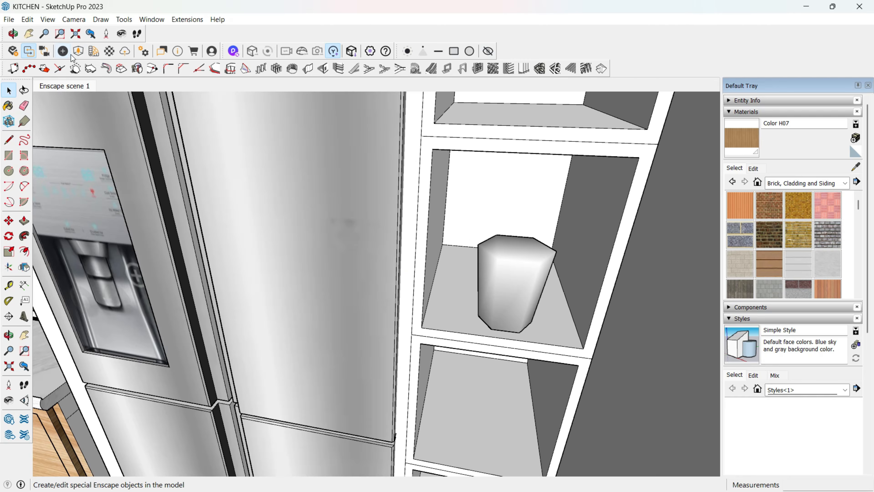
click(79, 51)
scroll(608, 370, down, 2)
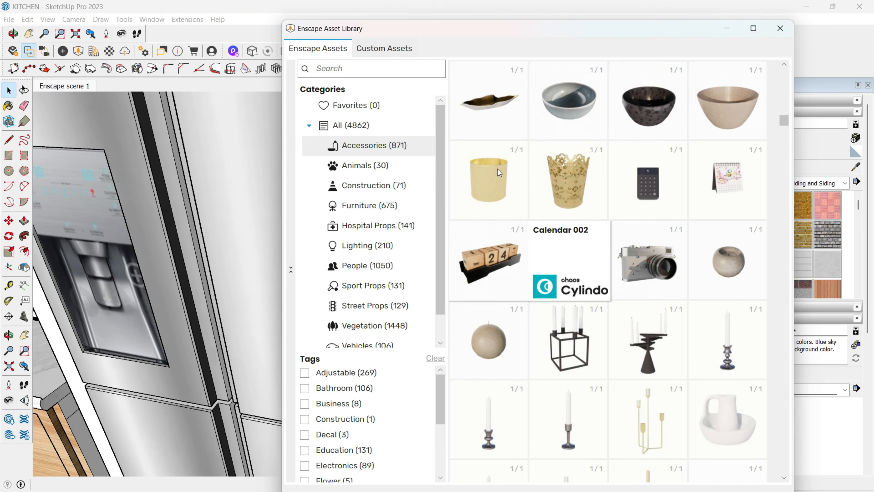
drag(566, 37, 266, 271)
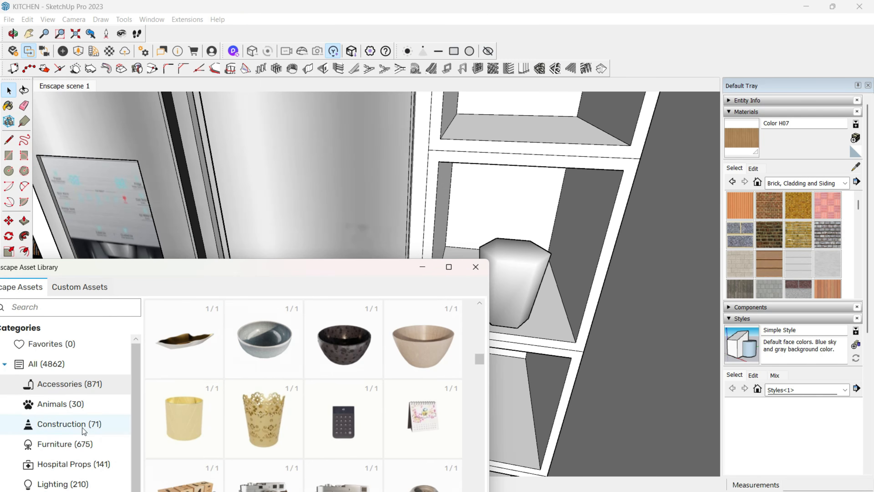
scroll(164, 455, down, 4)
click(180, 352)
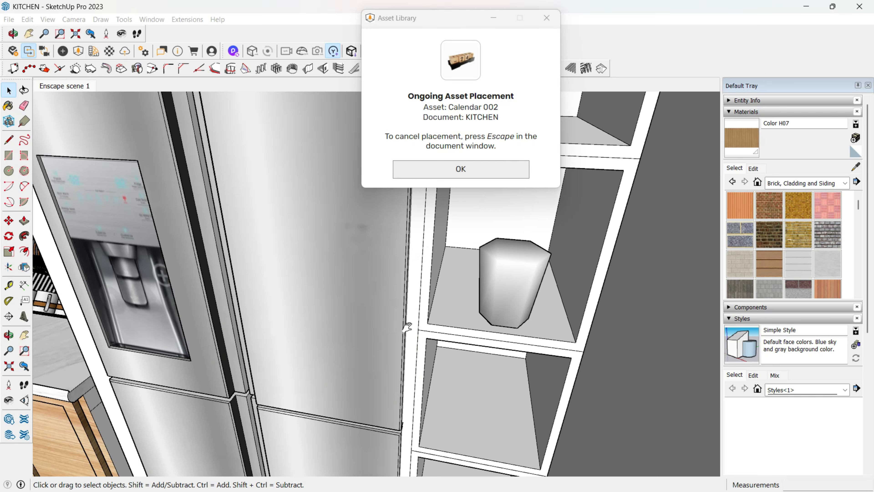
shift+middle_drag(451, 183, 427, 272)
middle_drag(458, 220, 490, 203)
scroll(490, 203, down, 2)
key(Escape)
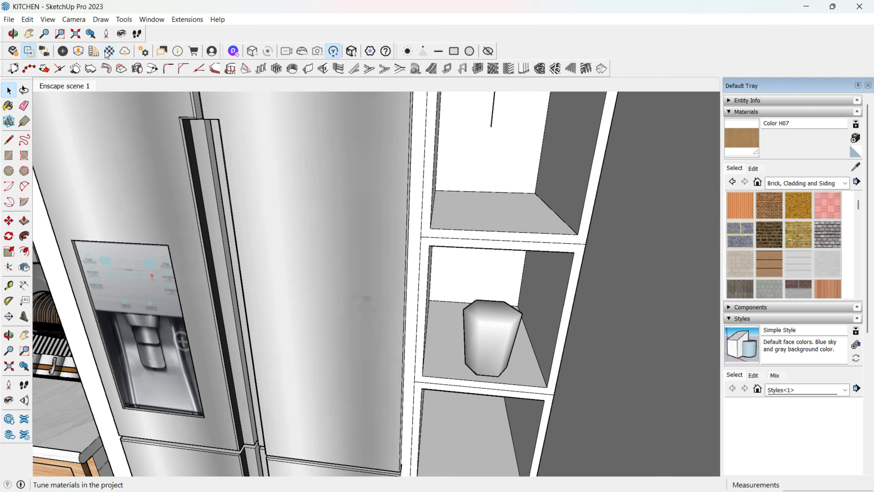
Step: Place the metal moka pot from the Enscape accessories on the top open shelf beside the refrigerator
click(78, 51)
drag(326, 278, 366, 144)
scroll(383, 283, down, 4)
scroll(382, 303, down, 6)
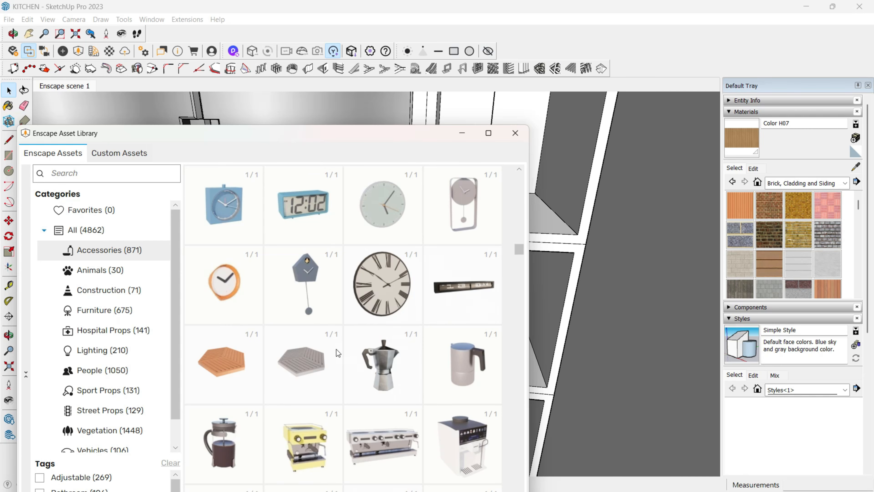
click(388, 367)
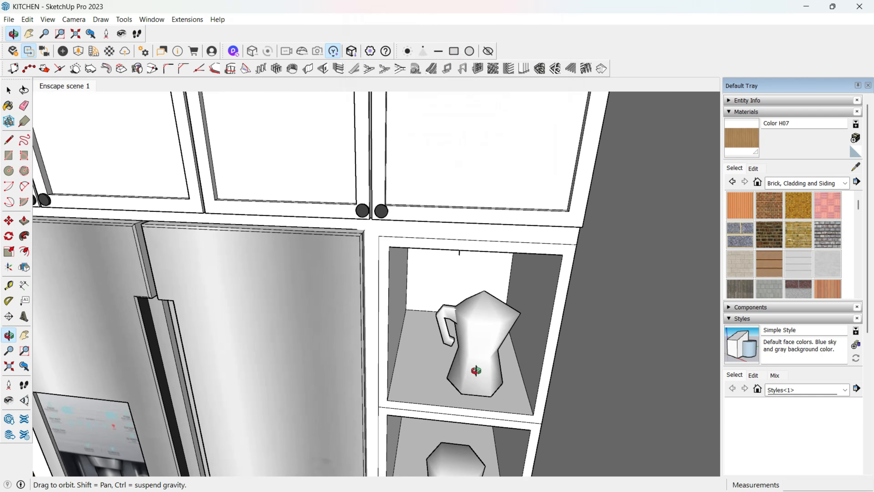
middle_drag(476, 370, 461, 329)
click(461, 362)
scroll(461, 329, down, 4)
key(space)
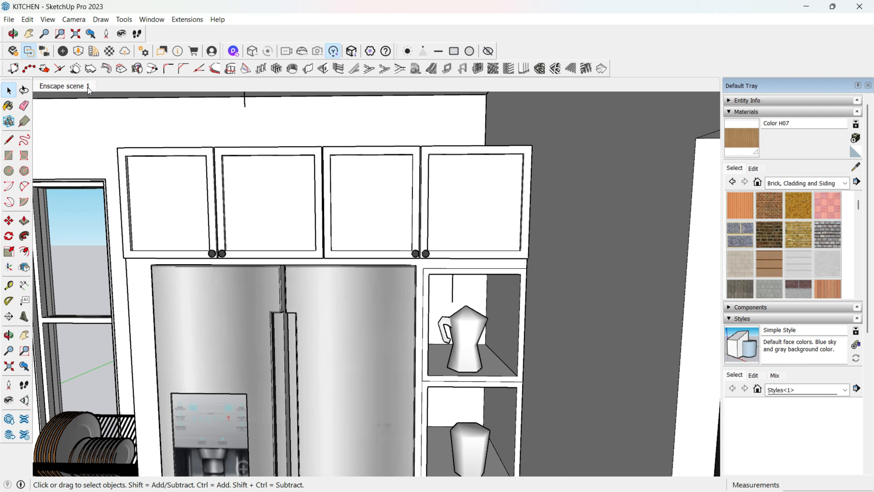
Step: Place the Coffee Maker 006 asset in the third open shelf, directly below the cachepot
click(79, 52)
scroll(327, 387, down, 5)
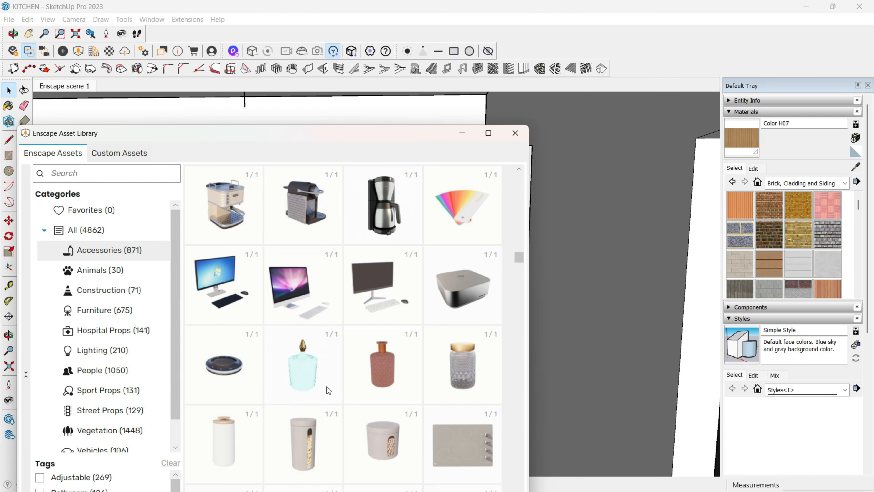
scroll(409, 364, up, 3)
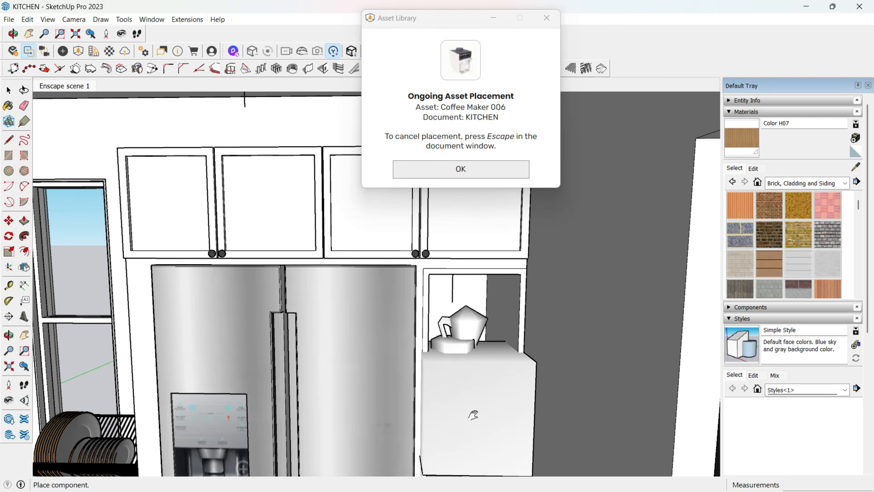
scroll(464, 367, up, 5)
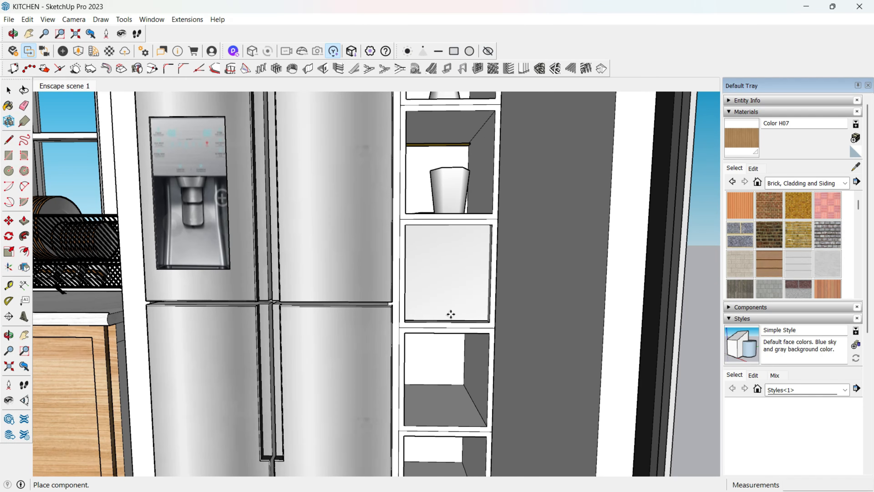
key(Escape)
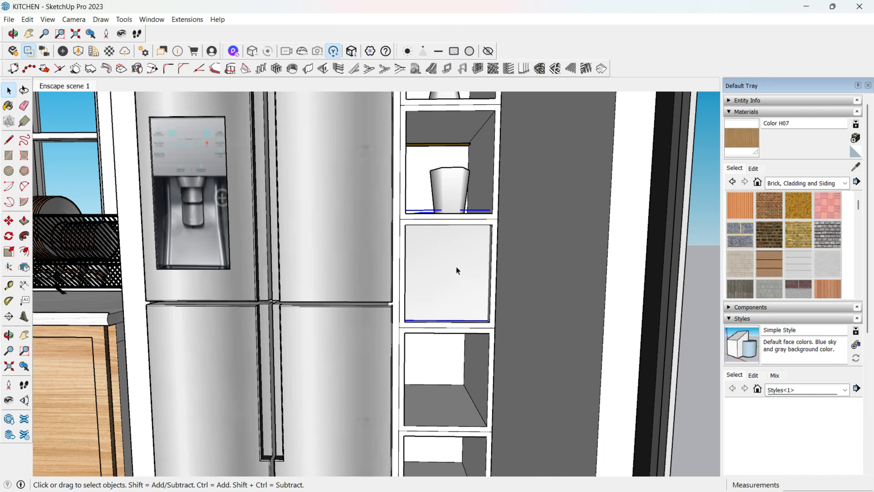
Step: Scale the coffee maker to 0.80 and move it about 1 1/4" sideways so it sits centred inside its shelf
key(s)
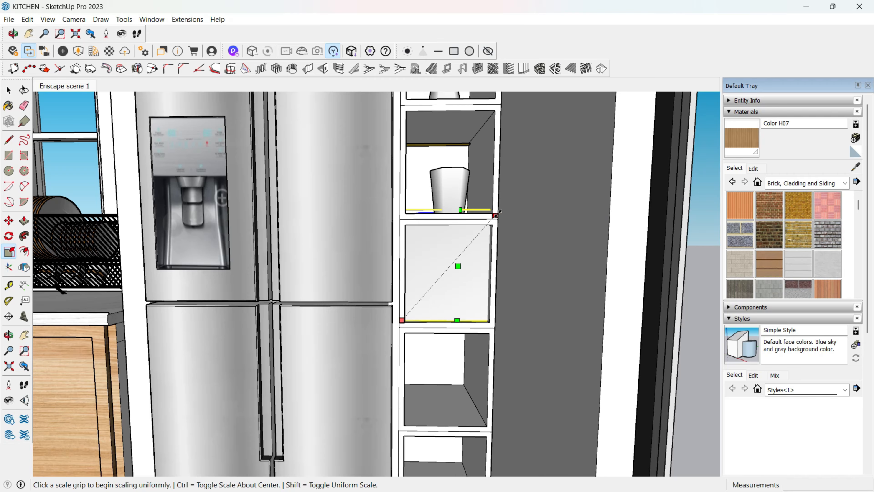
key(k)
drag(504, 215, 490, 237)
key(k)
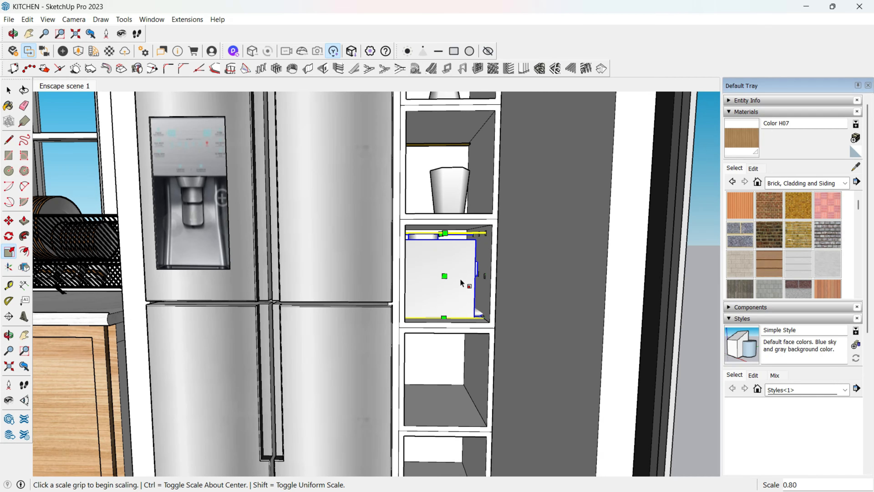
key(m)
click(462, 280)
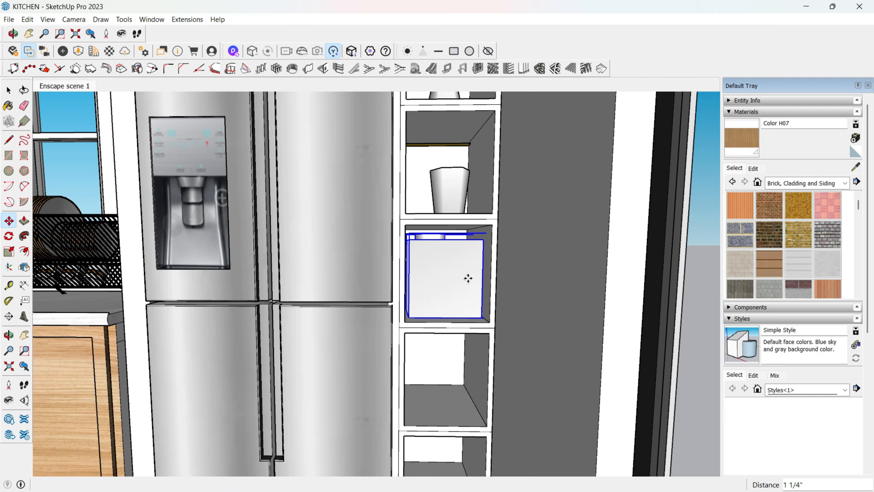
click(468, 279)
Step: Place the Catering 001: Container asset on the fourth open shelf, directly below the coffee maker
click(78, 52)
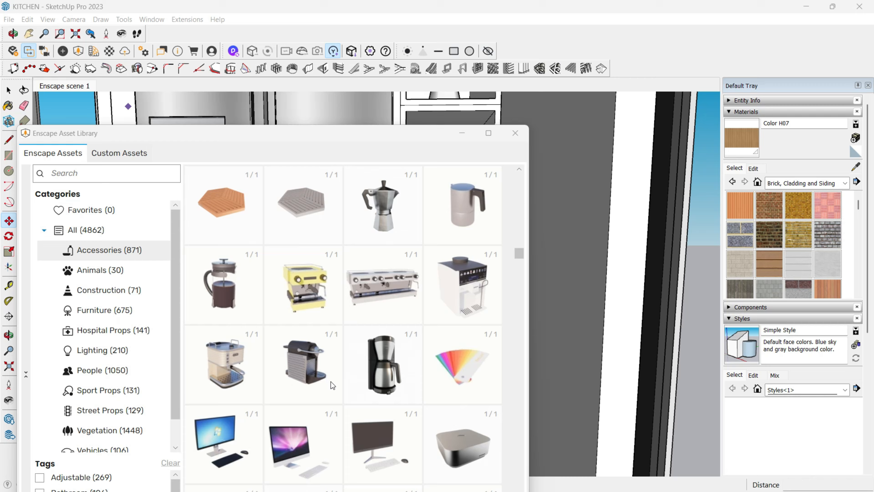
scroll(332, 384, down, 4)
scroll(332, 383, down, 8)
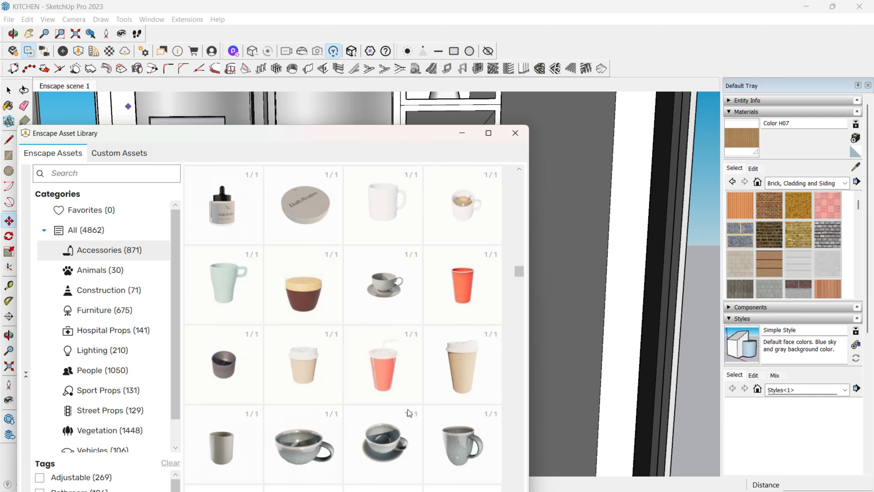
scroll(376, 386, up, 10)
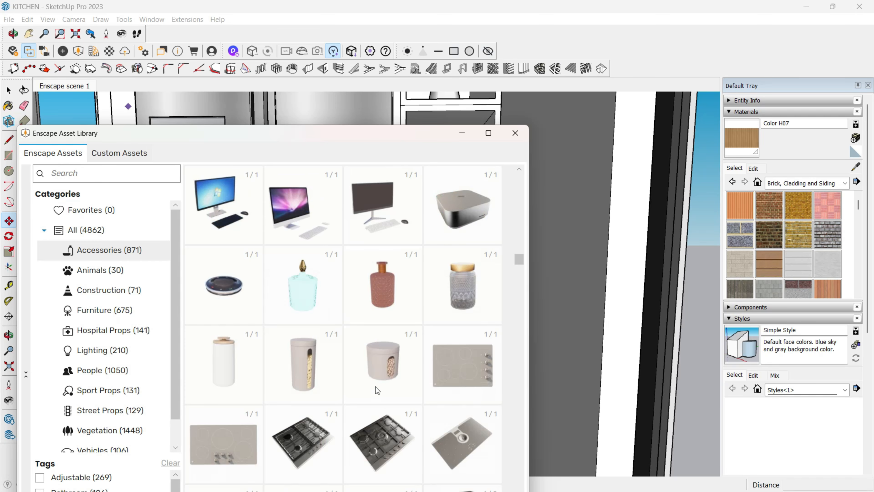
scroll(375, 386, up, 4)
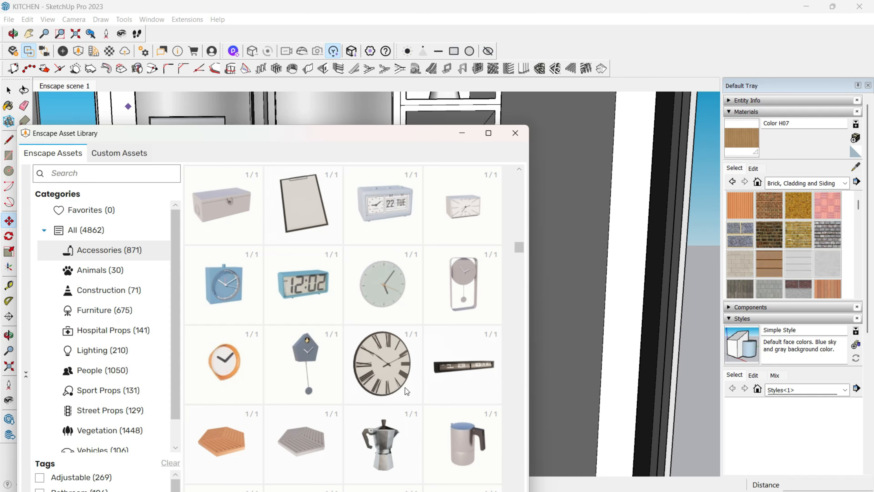
scroll(306, 331, up, 2)
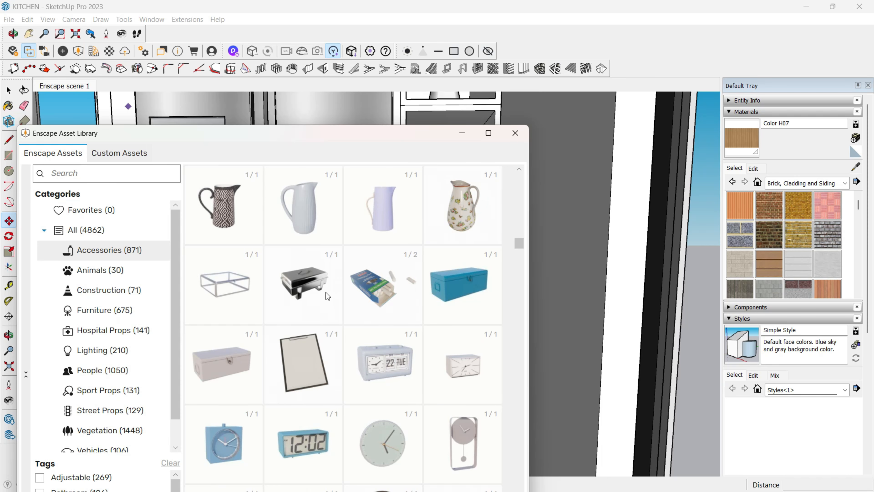
click(291, 288)
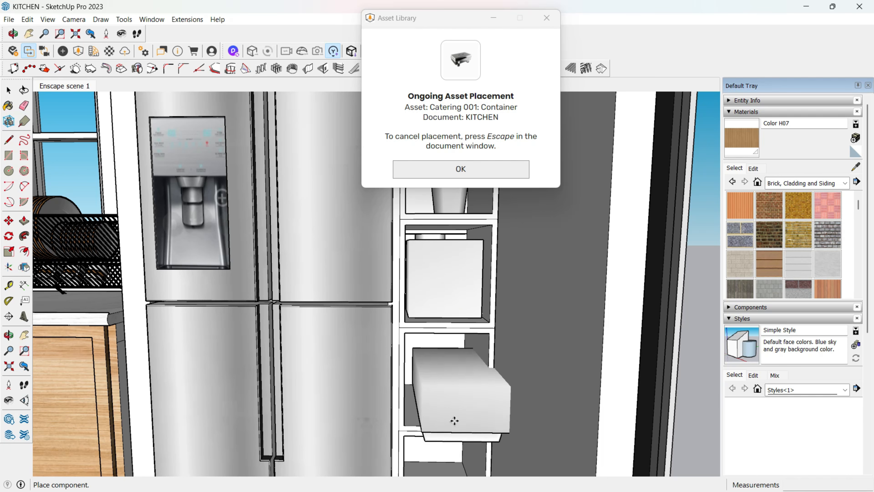
click(445, 405)
middle_drag(447, 403, 463, 276)
Step: Examine the items on the open shelves in the Enscape render window, and return to the SketchUp model
key(alt+Tab)
middle_drag(559, 316, 531, 340)
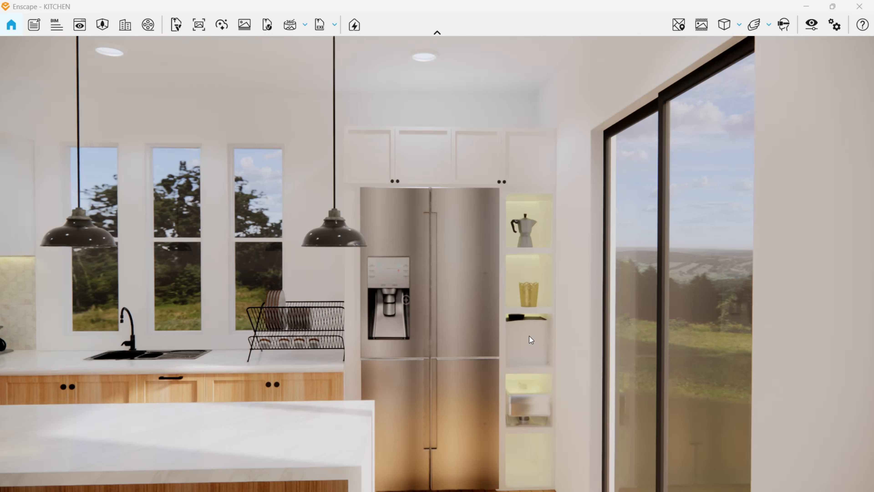
mouse_move(529, 336)
mouse_down()
mouse_move(516, 346)
mouse_move(526, 336)
mouse_up()
key(alt+Tab)
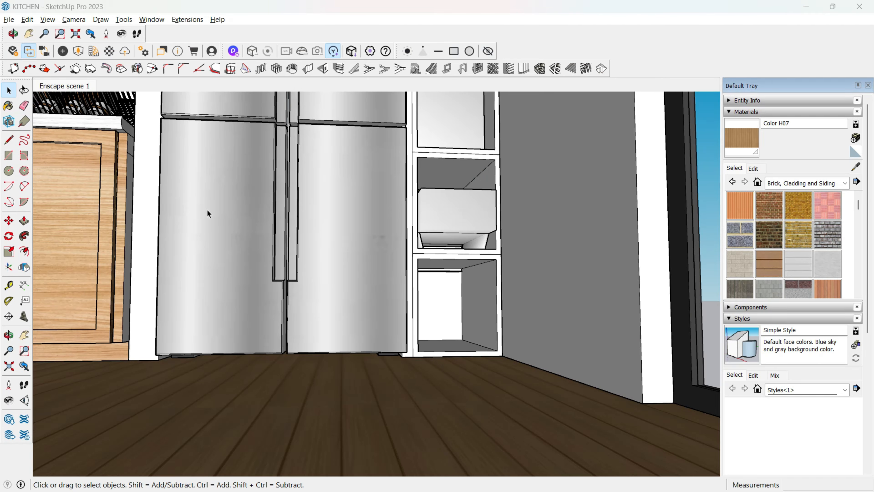
key(alt+Tab)
click(279, 281)
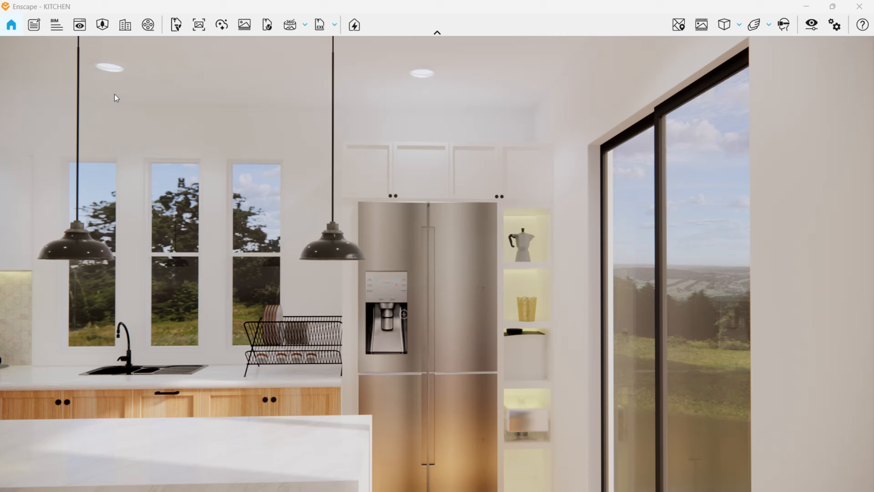
key(alt+Tab)
click(279, 222)
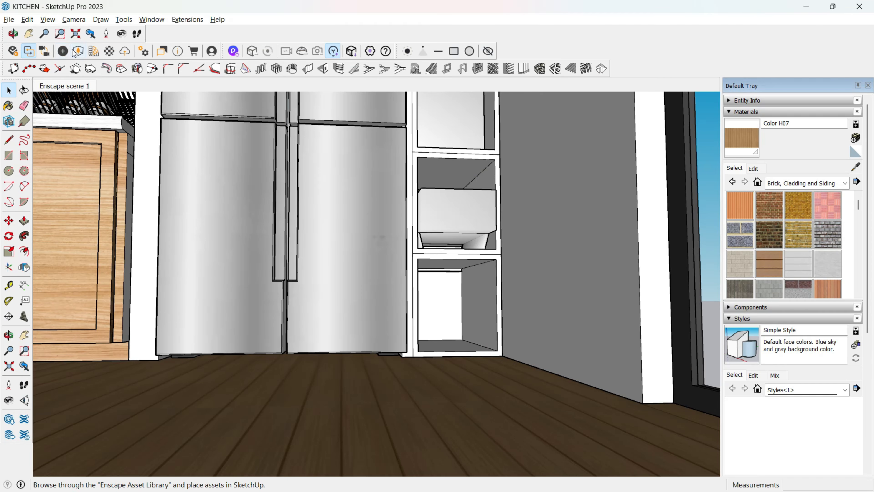
Step: Place the Coffee Maker 002 asset in the lowest open shelf beside the refrigerator, directly below the catering container
click(62, 51)
scroll(384, 336, down, 6)
scroll(383, 336, down, 3)
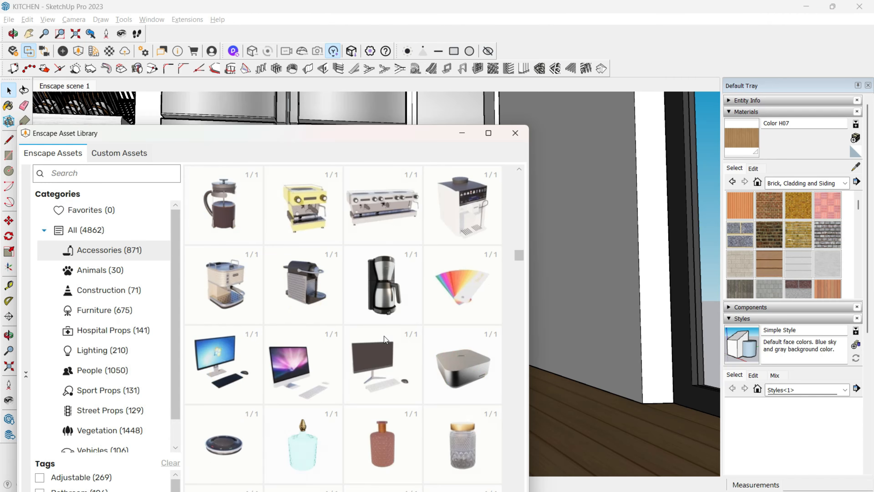
scroll(384, 336, up, 3)
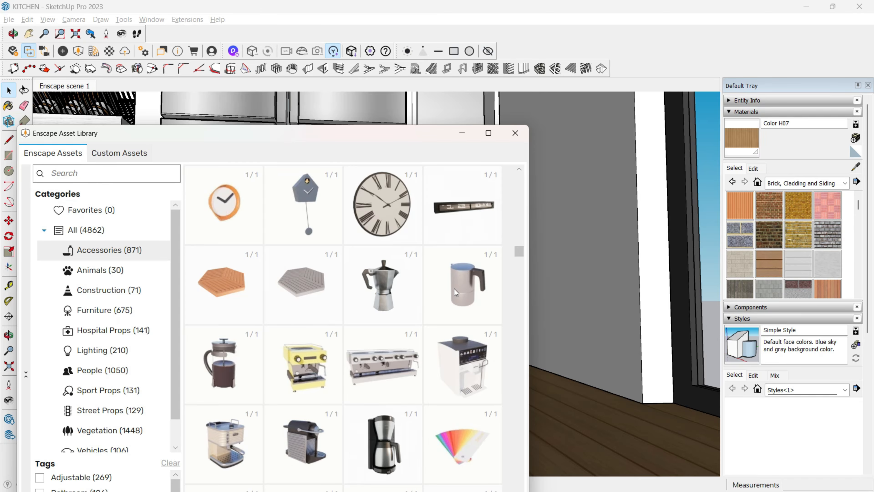
click(446, 305)
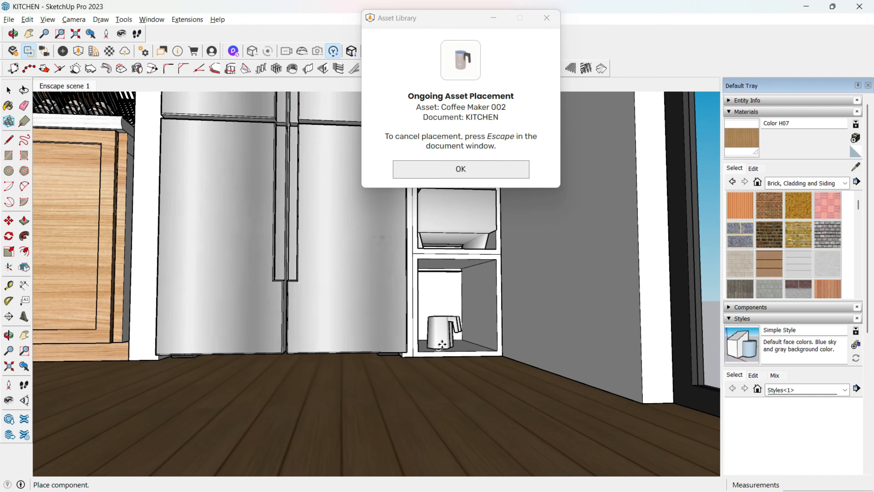
click(441, 344)
Step: Scale up the Coffee Maker 002 jug uniformly so it fills more of the lowest open shelf
key(s)
click(461, 322)
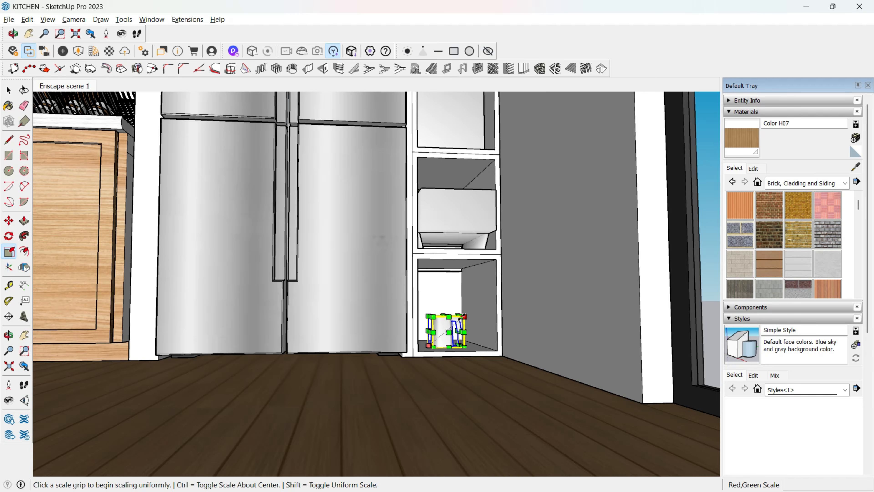
drag(464, 316, 487, 297)
middle_drag(455, 335, 410, 400)
scroll(401, 391, down, 2)
key(space)
scroll(401, 392, down, 5)
scroll(348, 402, down, 2)
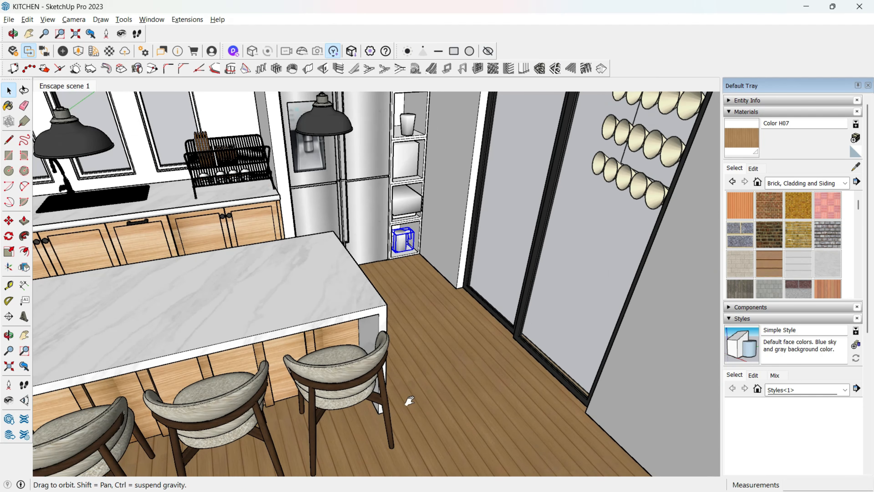
Step: Return to Enscape scene 1 and place the Bowl 007: Strawberry asset and a larger bowl of apples on the island countertop
click(64, 85)
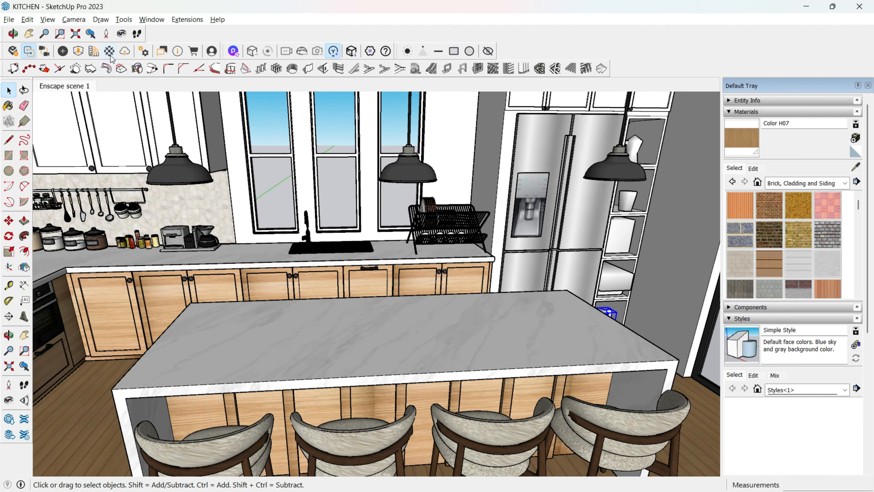
click(109, 51)
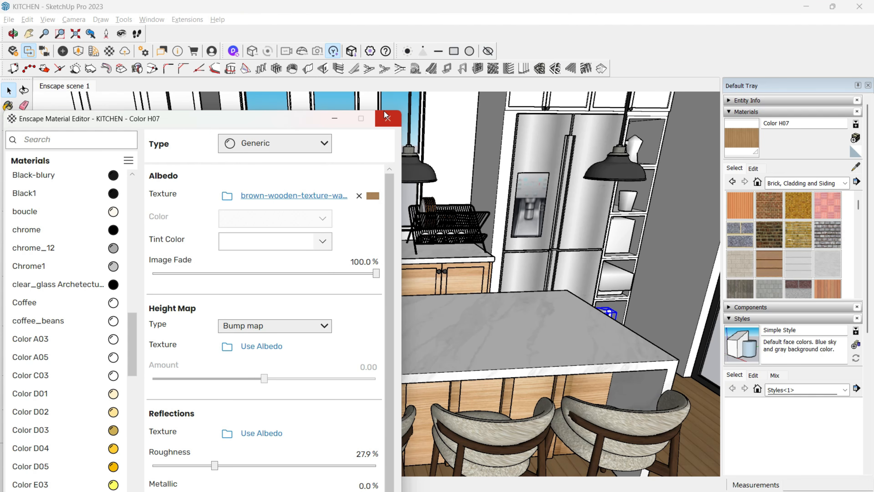
click(387, 118)
click(78, 51)
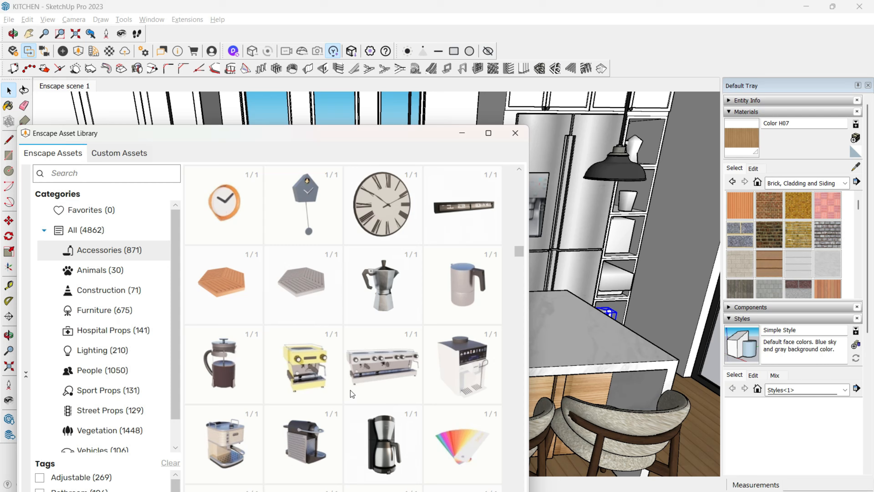
scroll(350, 390, down, 6)
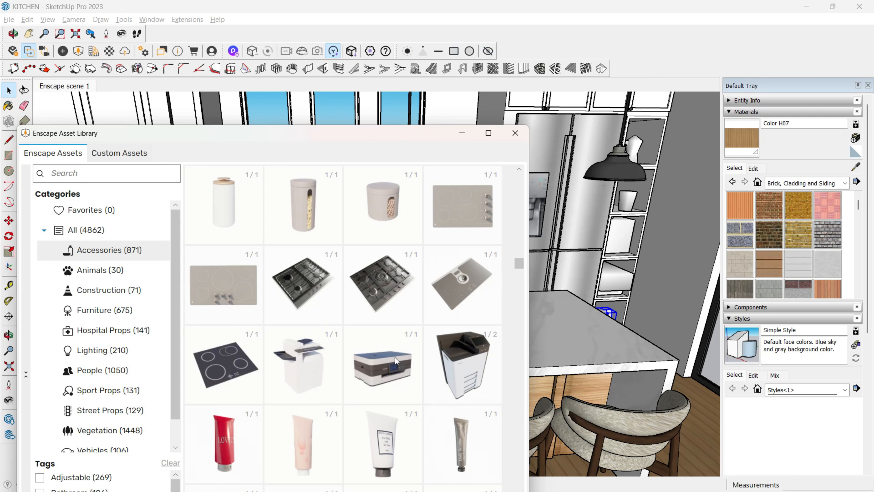
scroll(420, 339, up, 3)
scroll(365, 348, up, 10)
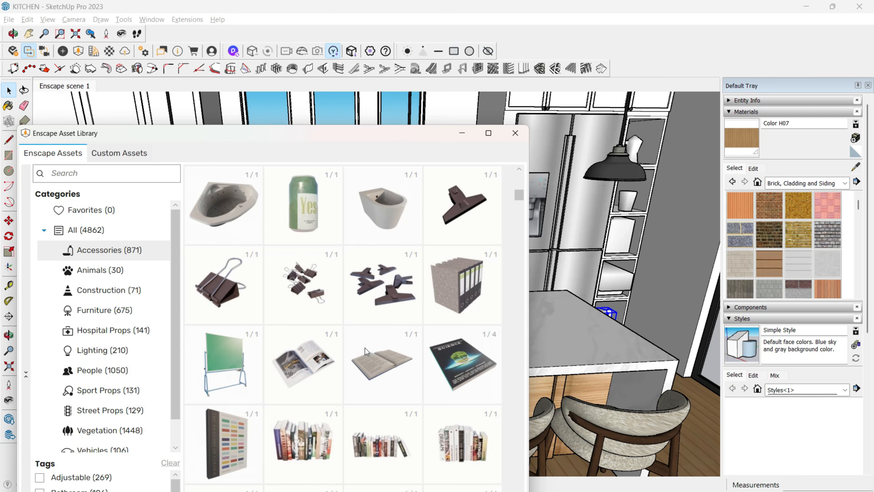
scroll(366, 350, down, 8)
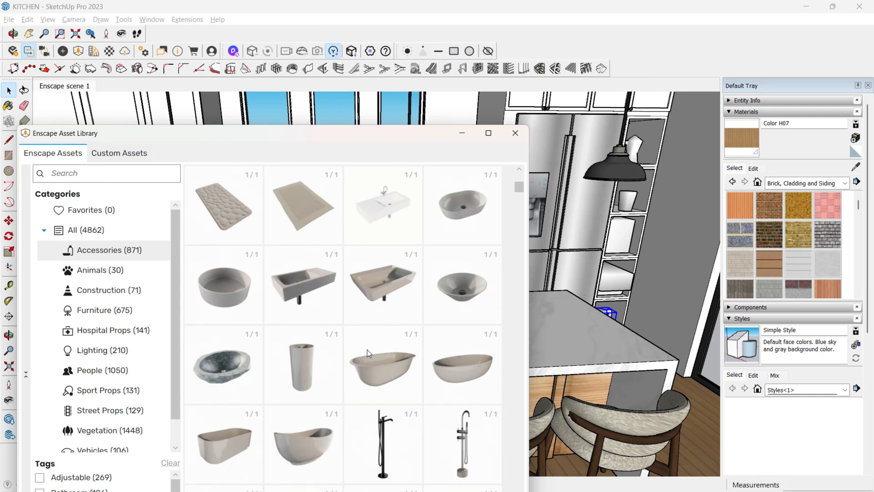
scroll(361, 386, down, 3)
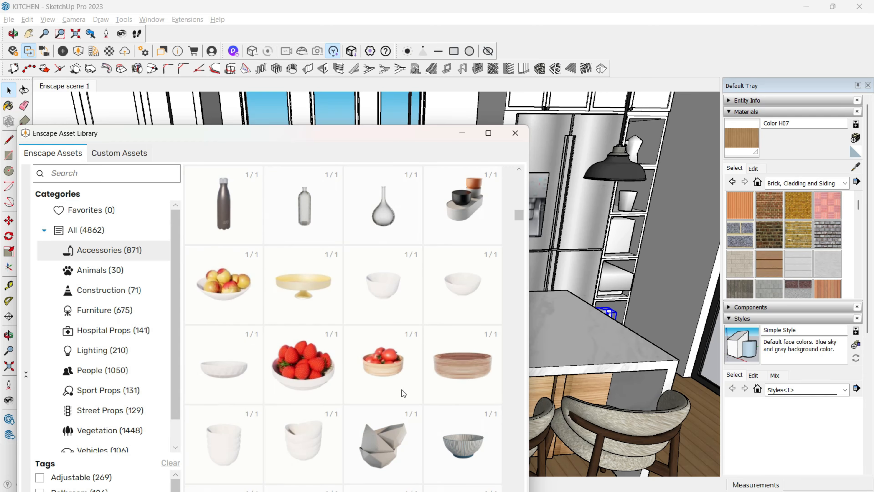
click(321, 370)
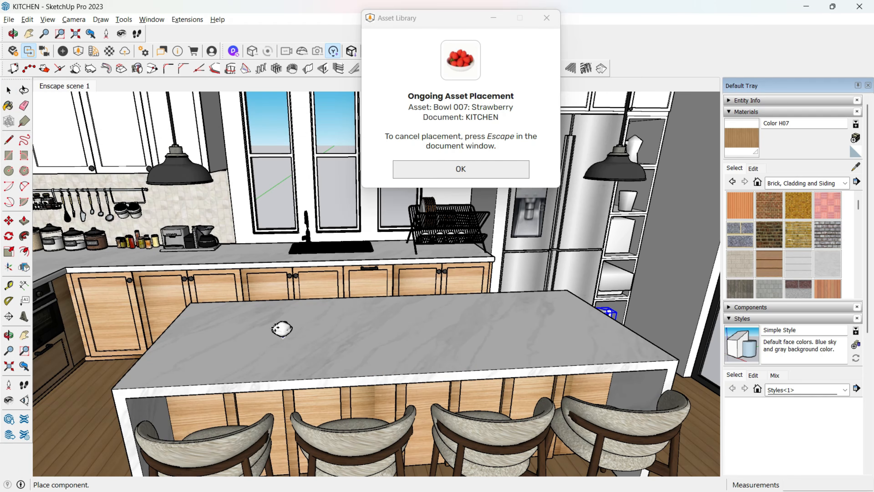
scroll(256, 336, up, 2)
click(258, 331)
Step: Scale up the small strawberry bowl on the island slightly and uniformly
click(208, 362)
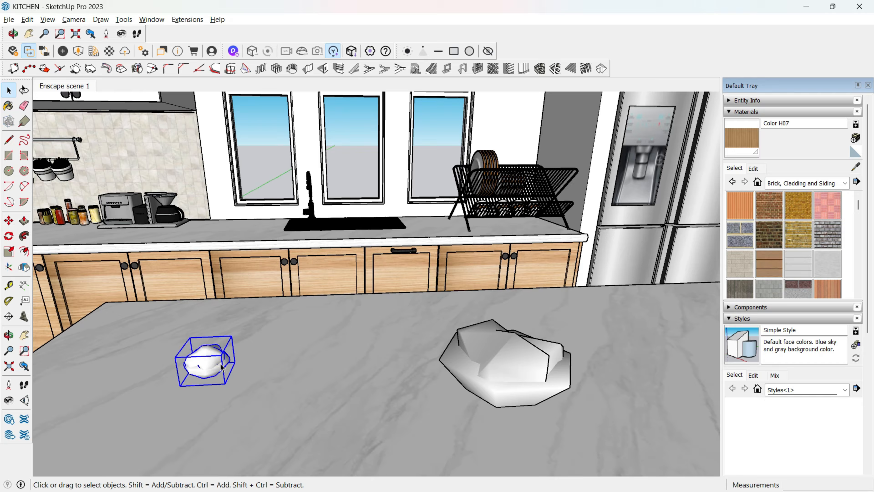
middle_drag(212, 363, 222, 362)
key(s)
drag(231, 341, 241, 336)
scroll(224, 339, down, 3)
key(space)
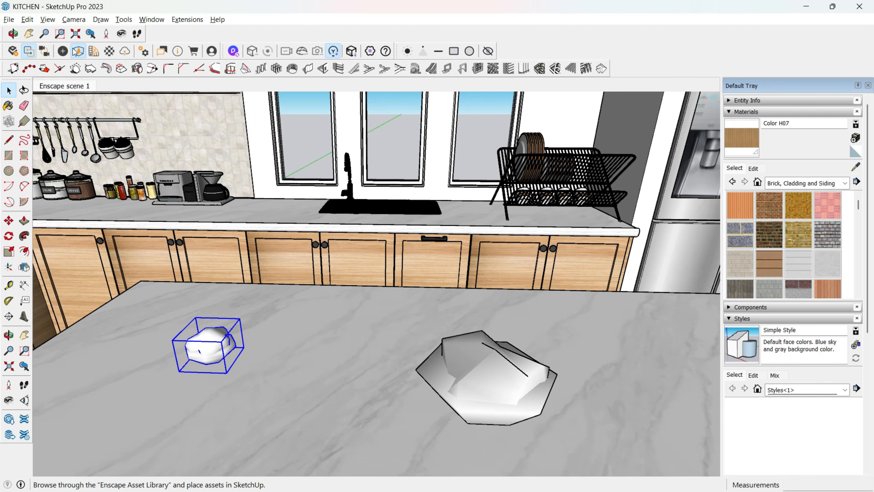
Step: Place the Bowl 008: Tomato asset on the island countertop, in front of the larger fruit bowl
click(76, 52)
scroll(330, 366, down, 4)
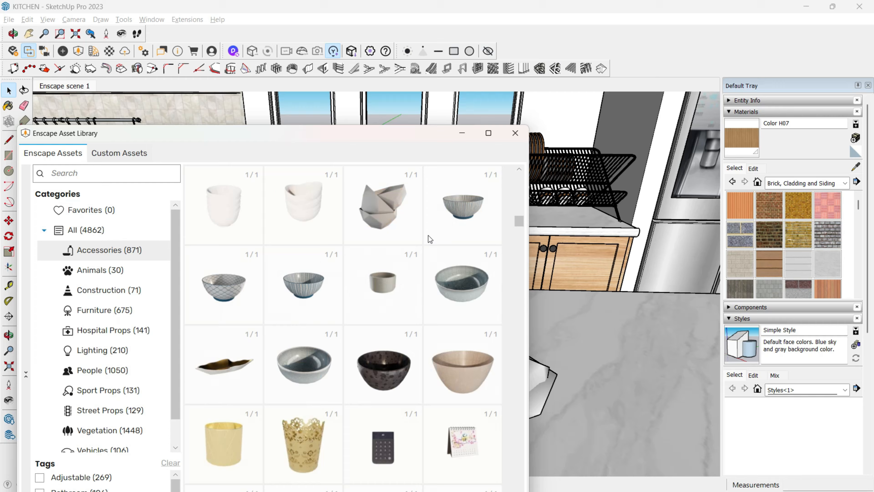
scroll(406, 338, up, 5)
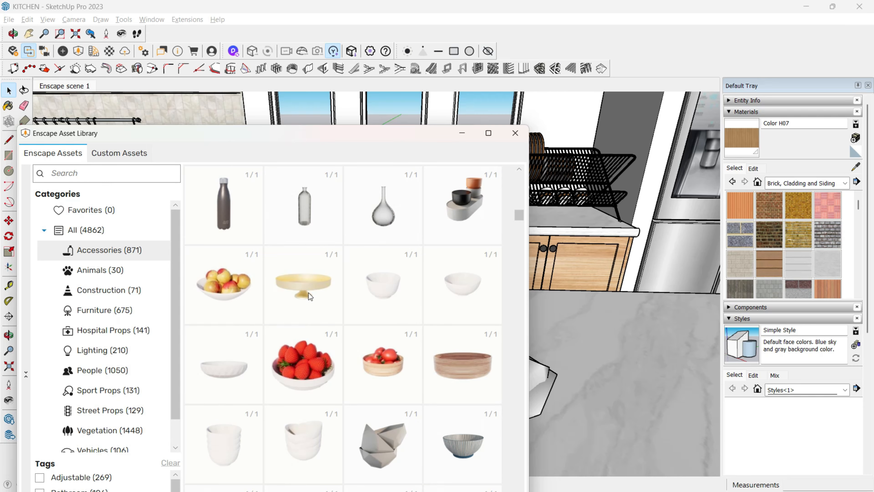
click(383, 365)
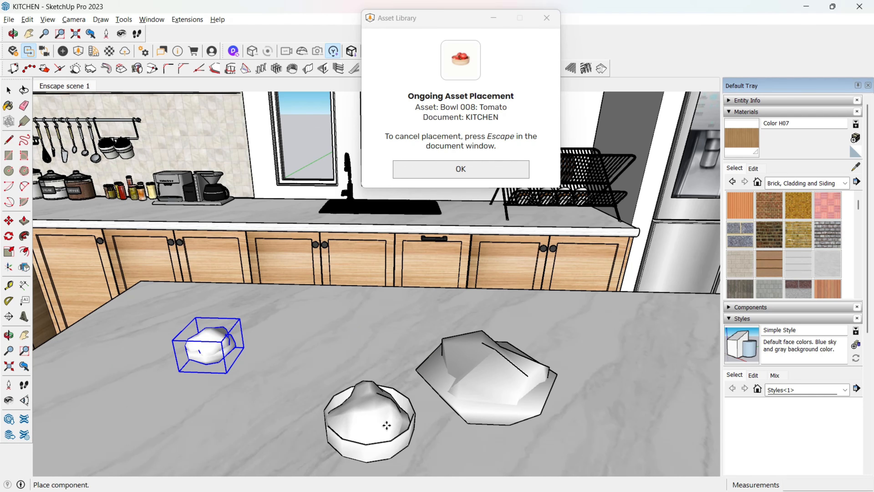
click(379, 438)
Step: Move the strawberry bowl across the island so it groups with the tomato bowl and the larger fruit bowl
middle_drag(269, 367, 299, 396)
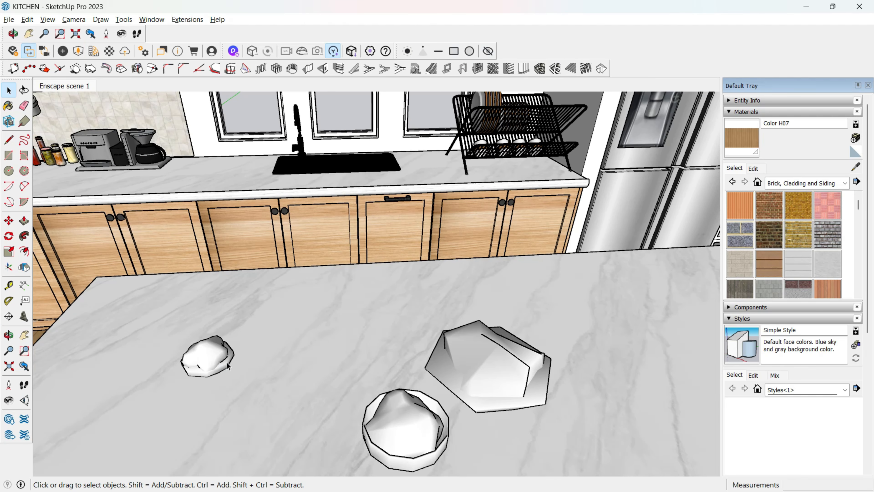
click(205, 355)
key(m)
click(227, 363)
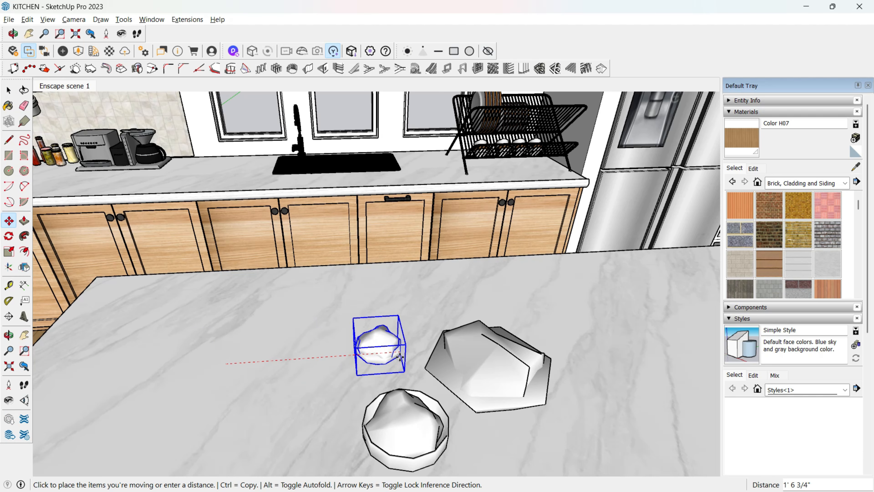
click(415, 365)
Step: Examine the three fruit bowls on the island in the Enscape render window, and return to the SketchUp model
key(alt+Tab)
key(a)
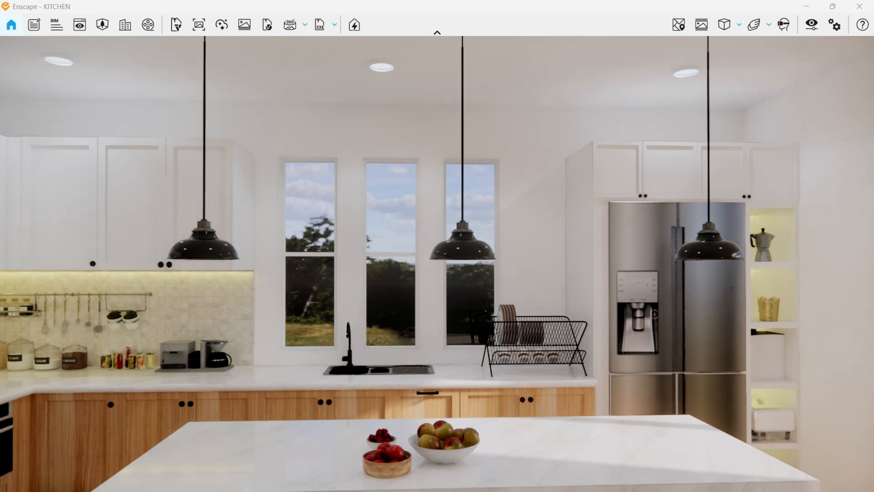
drag(437, 263, 473, 310)
key(e)
key(q)
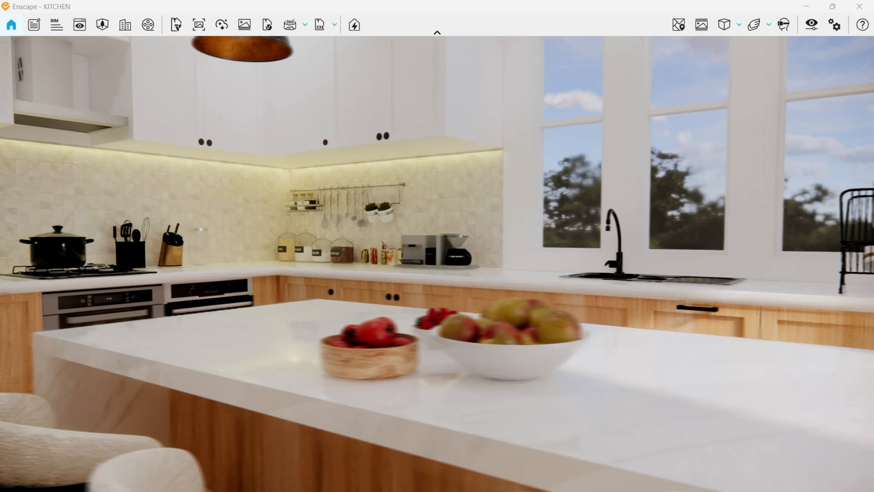
key(alt+Tab)
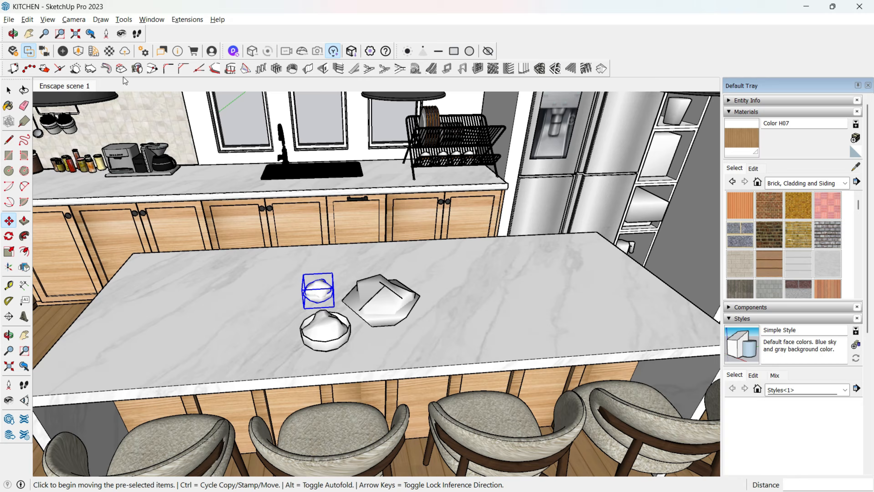
Step: Place a tall leafy plant in a white pot from the Vegetation assets on the floor between the island and the open shelves
click(80, 51)
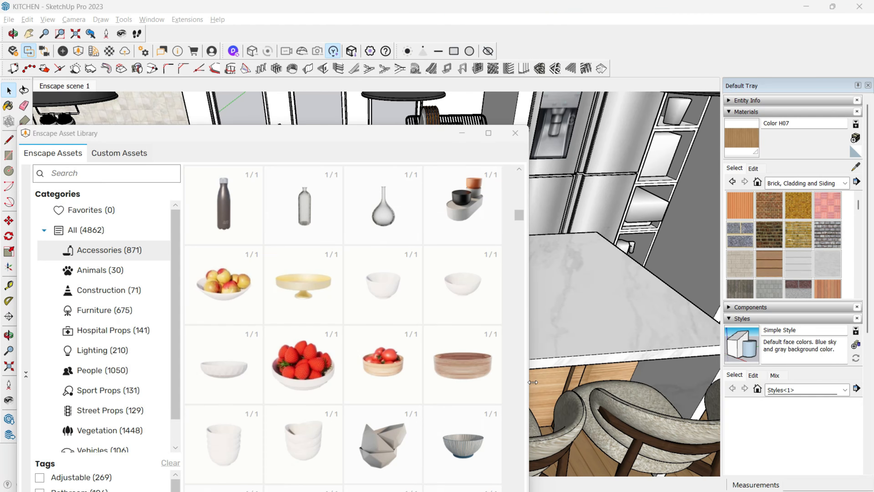
scroll(379, 389, down, 2)
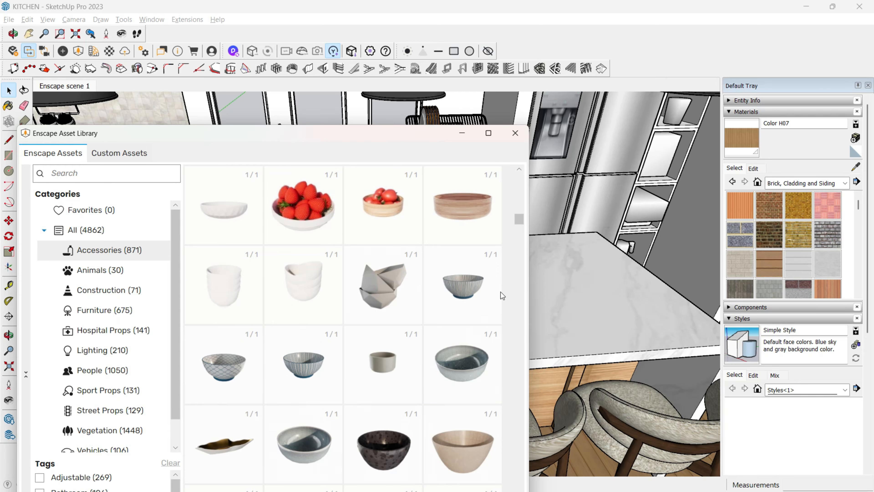
scroll(386, 326, down, 20)
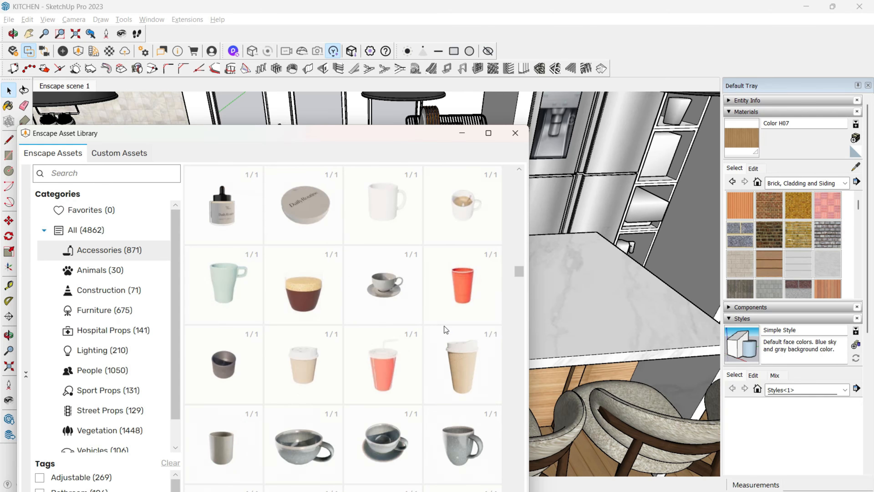
scroll(444, 326, up, 3)
scroll(445, 324, down, 5)
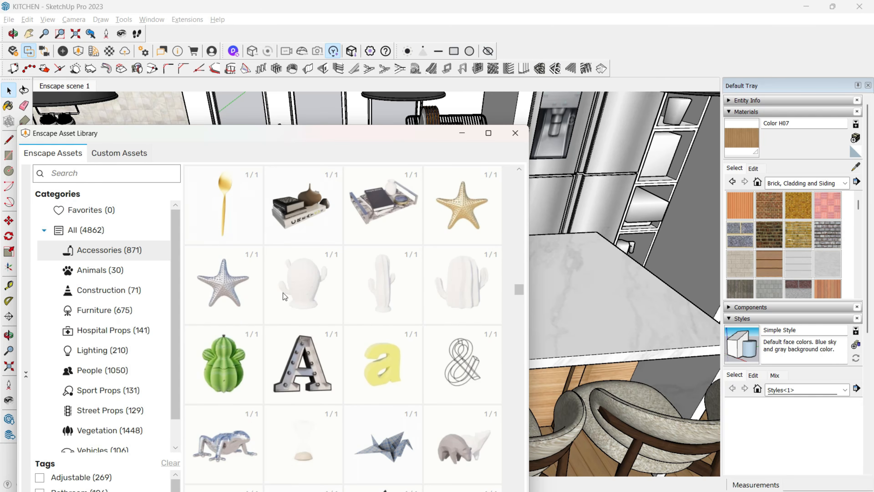
click(100, 431)
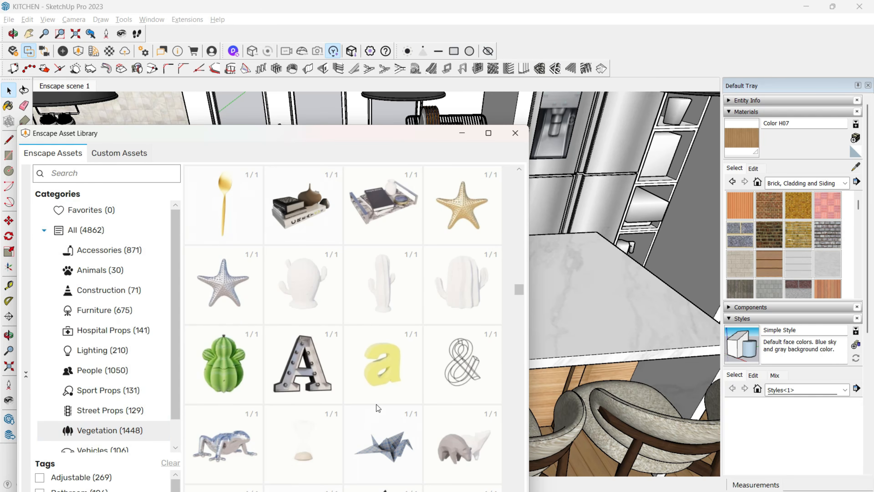
drag(363, 129, 377, 80)
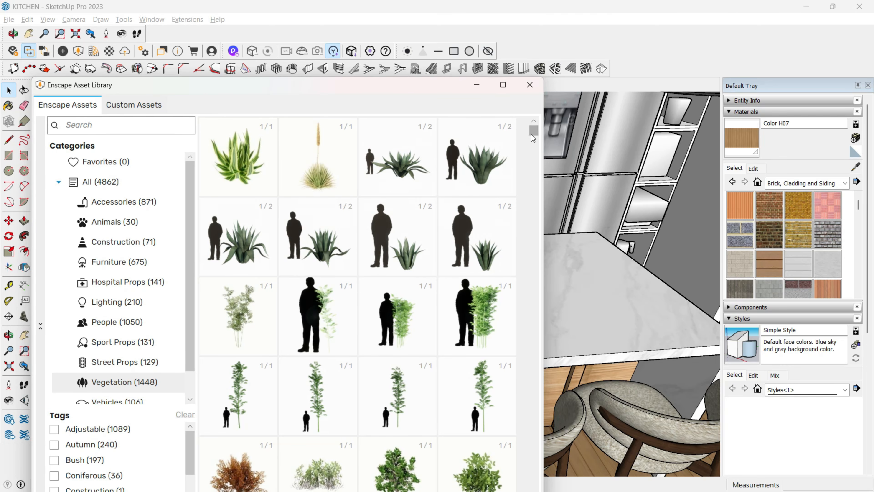
drag(529, 421, 534, 410)
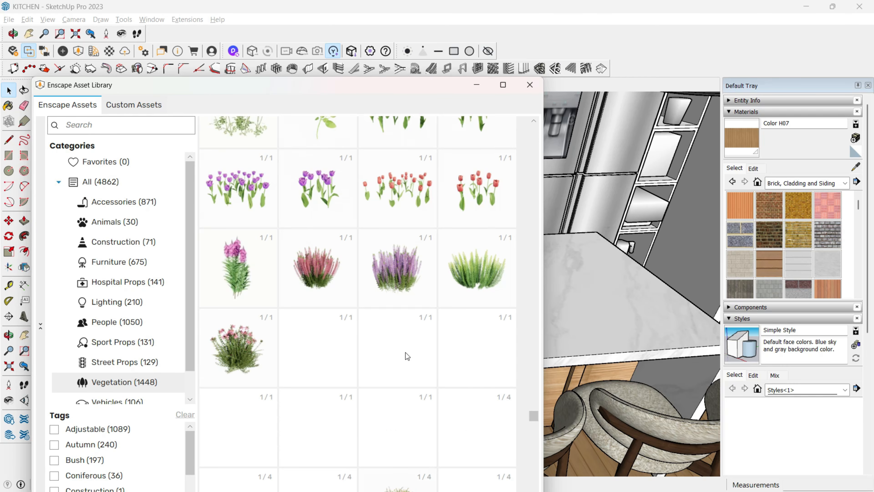
scroll(406, 352, down, 5)
scroll(380, 366, down, 12)
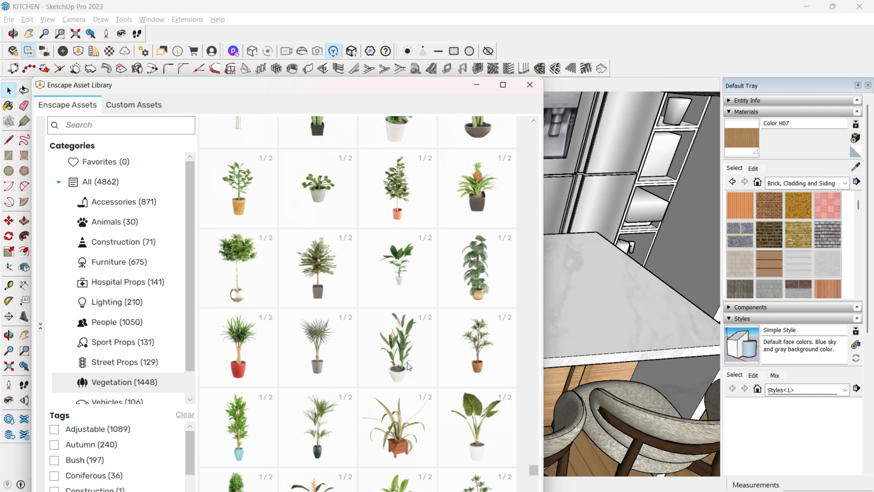
click(407, 362)
middle_drag(592, 331, 493, 312)
click(524, 347)
Step: Scale down the potted plant uniformly and check it in the Enscape render window before returning to SketchUp
middle_drag(476, 340, 561, 300)
key(space)
click(525, 327)
key(s)
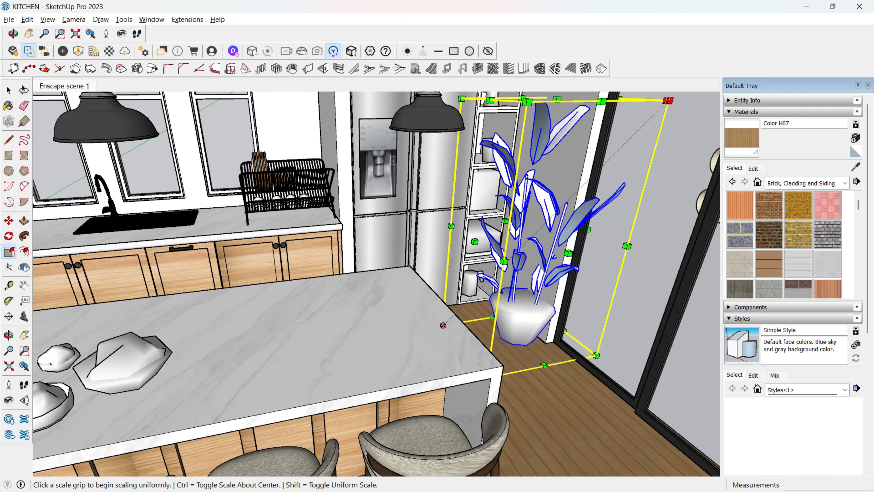
drag(668, 101, 613, 156)
mouse_move(501, 301)
middle_down()
mouse_move(566, 254)
mouse_move(551, 257)
middle_up()
key(alt+Tab)
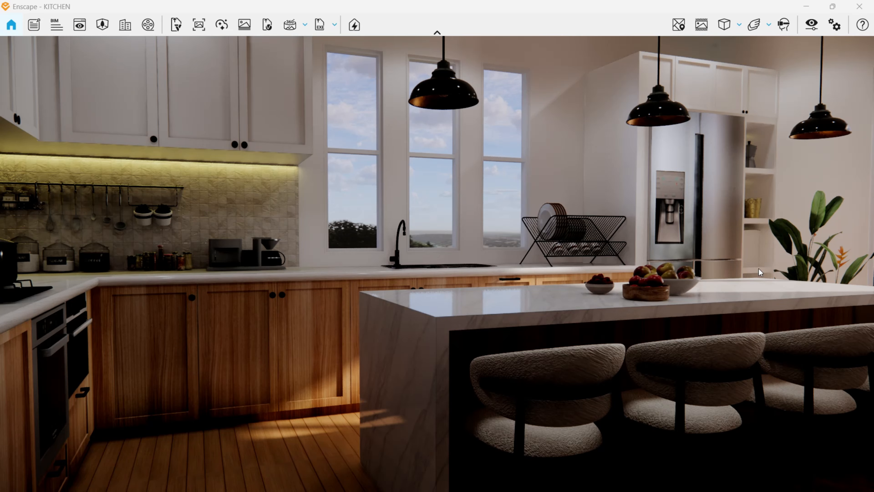
key(alt+Tab)
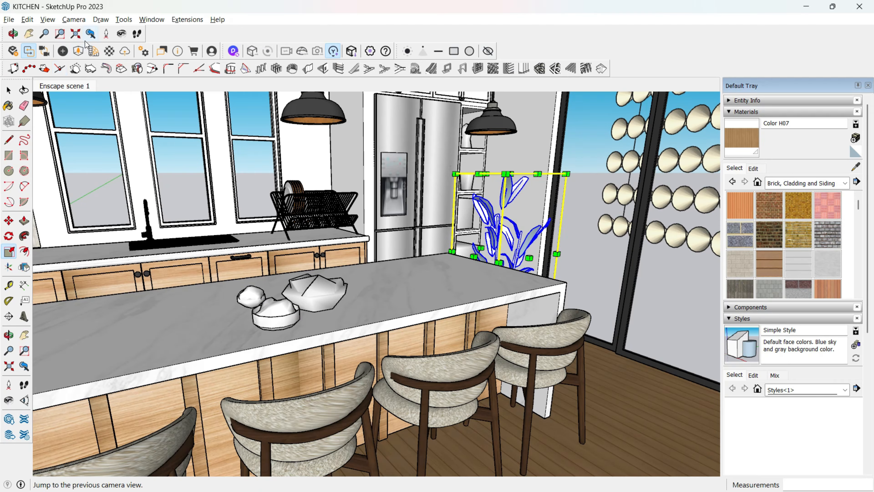
Step: Place two Potted Plant 061 assets from the Enscape Asset Library on the counter, one on each side of the sink
click(73, 54)
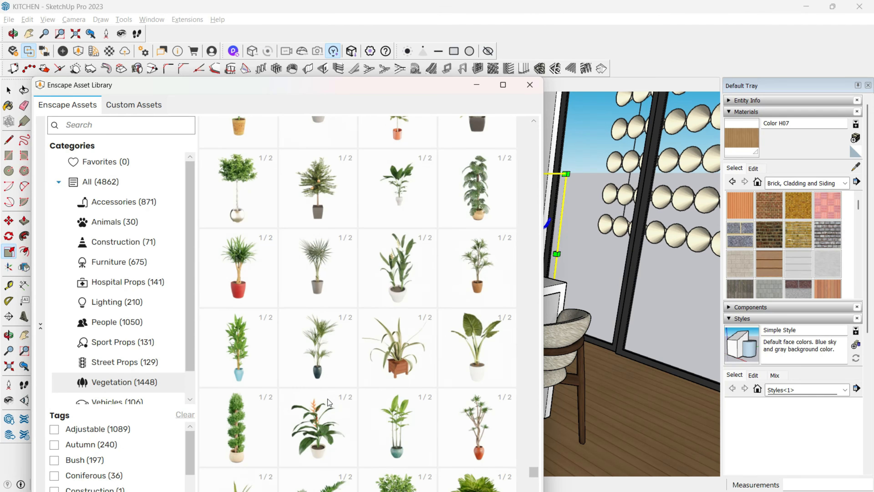
click(318, 350)
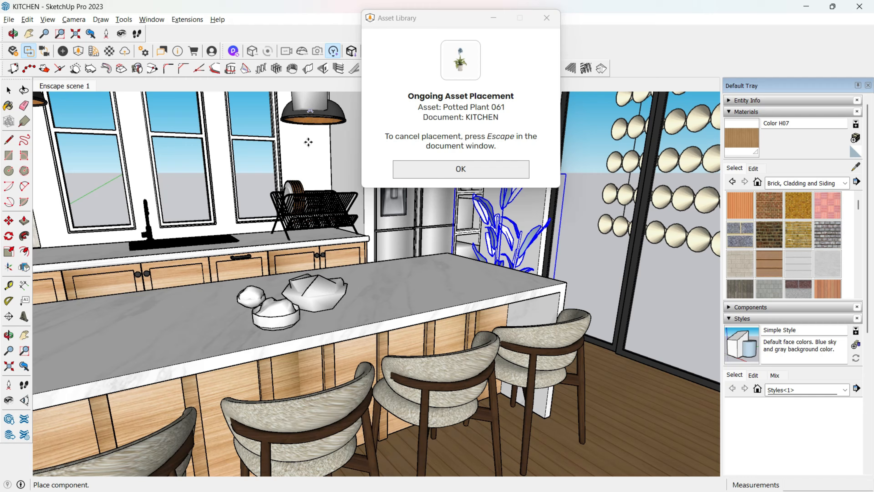
middle_drag(147, 277, 308, 278)
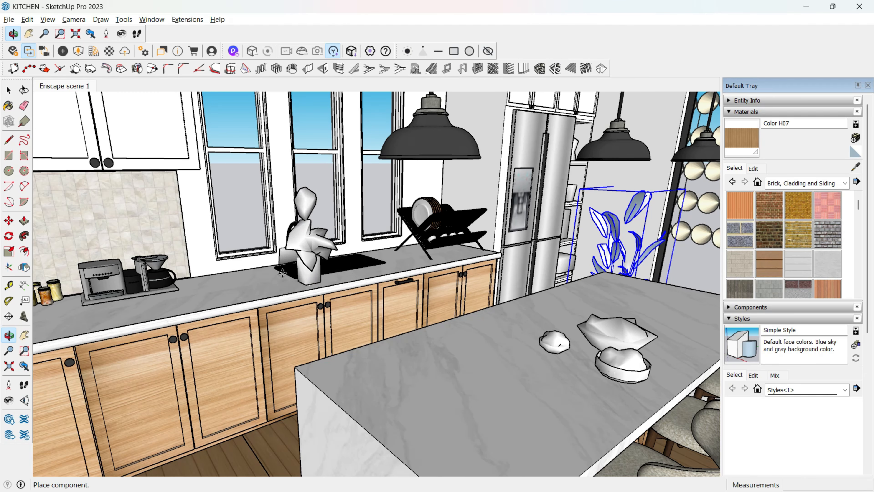
scroll(307, 275, up, 2)
click(257, 275)
middle_drag(314, 316, 318, 340)
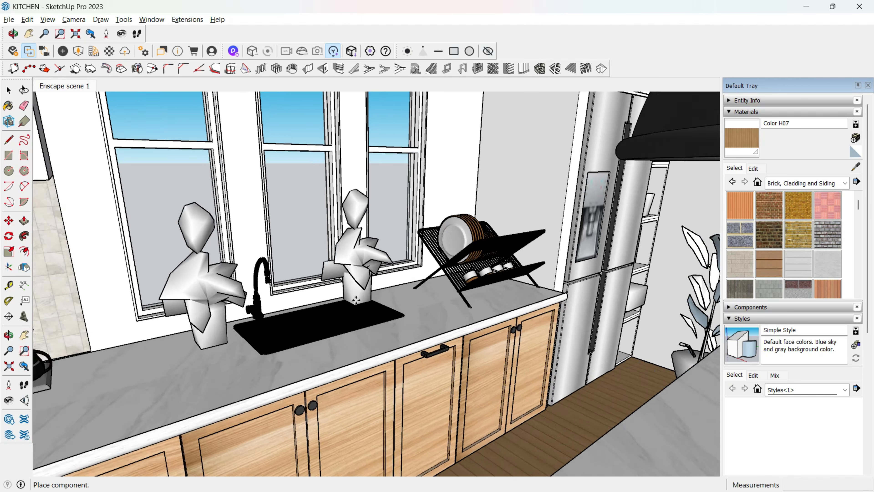
scroll(364, 291, up, 1)
click(388, 305)
Step: Scale down the potted plant between the sink and the dish rack uniformly to about 0.8
key(space)
middle_drag(385, 303, 343, 318)
click(380, 272)
middle_drag(380, 272, 395, 249)
key(s)
click(410, 216)
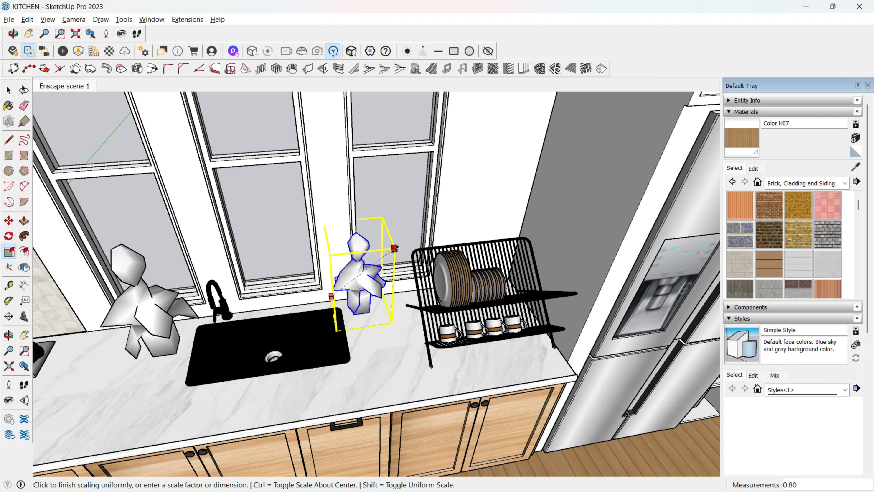
click(390, 252)
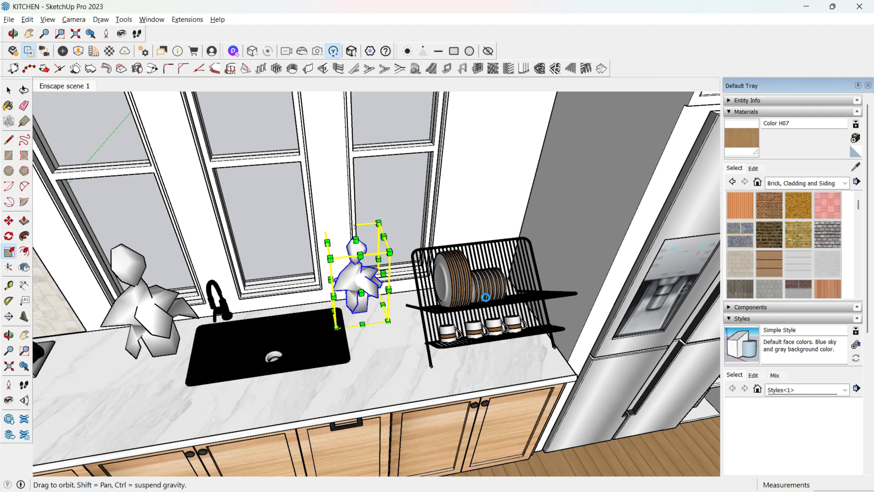
middle_drag(485, 296, 462, 296)
key(space)
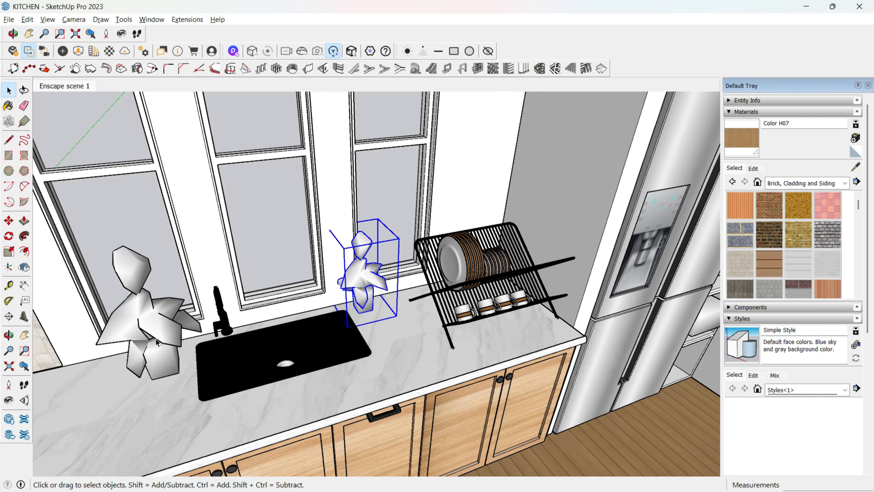
Step: Delete the larger, unscaled potted plant on the faucet side of the sink
click(156, 341)
middle_drag(154, 351, 211, 357)
key(Delete)
Step: Copy the scaled plant along the red axis to the other side of the sink and check it in the Enscape render window
click(368, 309)
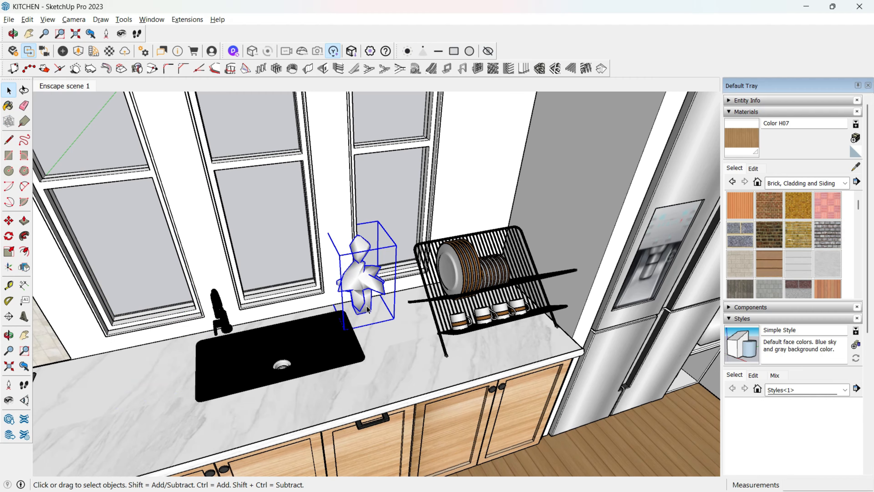
key(m)
click(393, 319)
key(ctrl)
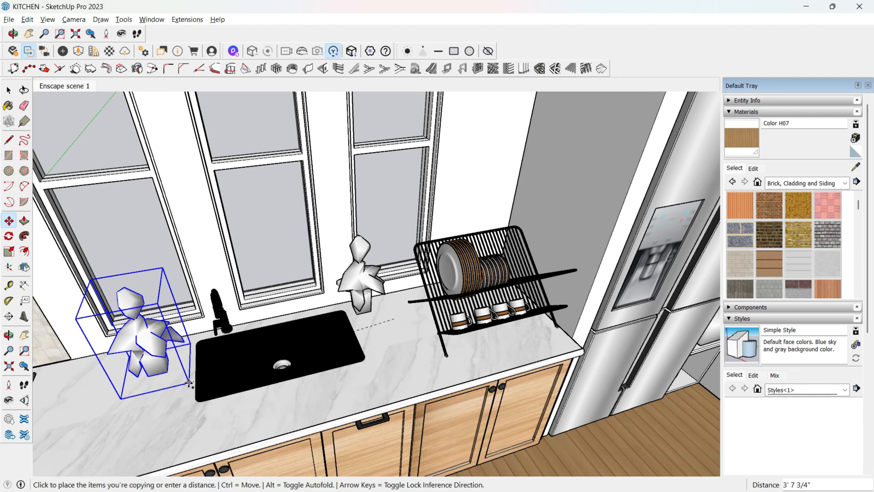
key(Left)
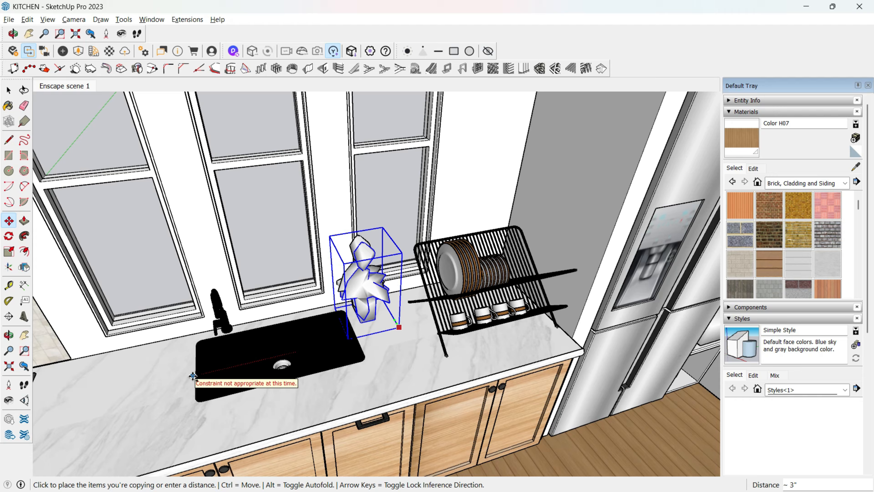
key(Right)
click(189, 377)
middle_drag(189, 377, 252, 336)
key(space)
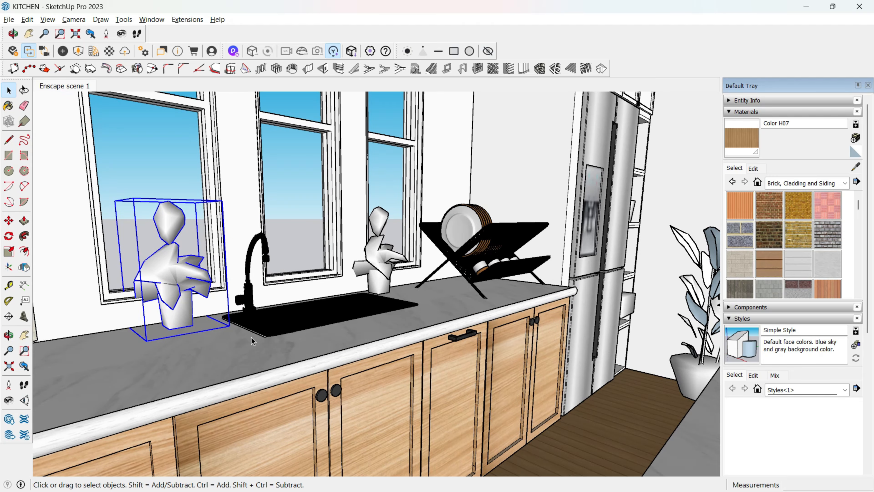
key(alt+Tab)
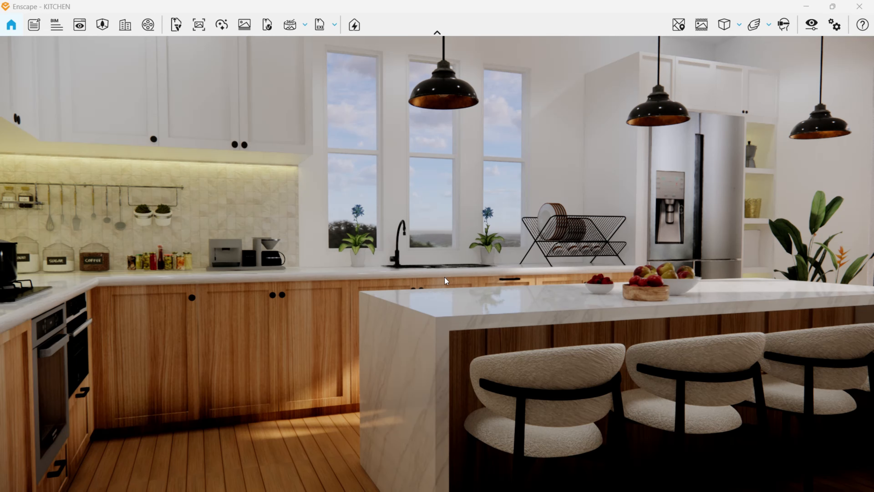
key(alt+Tab)
Step: Rotate the potted plant beside the dish rack, shift it slightly on the counter, and check it in the Enscape render window
key(q)
click(409, 306)
click(425, 324)
scroll(424, 323, up, 2)
key(space)
key(m)
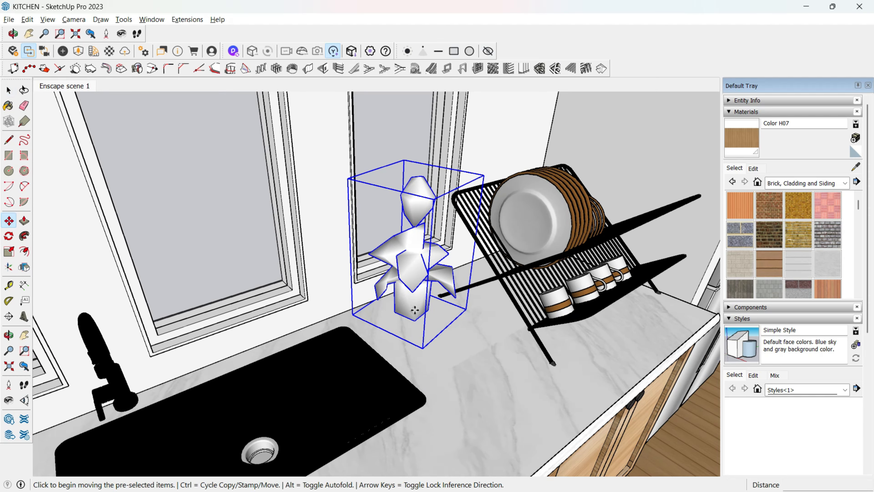
click(411, 312)
click(392, 329)
key(alt+Tab)
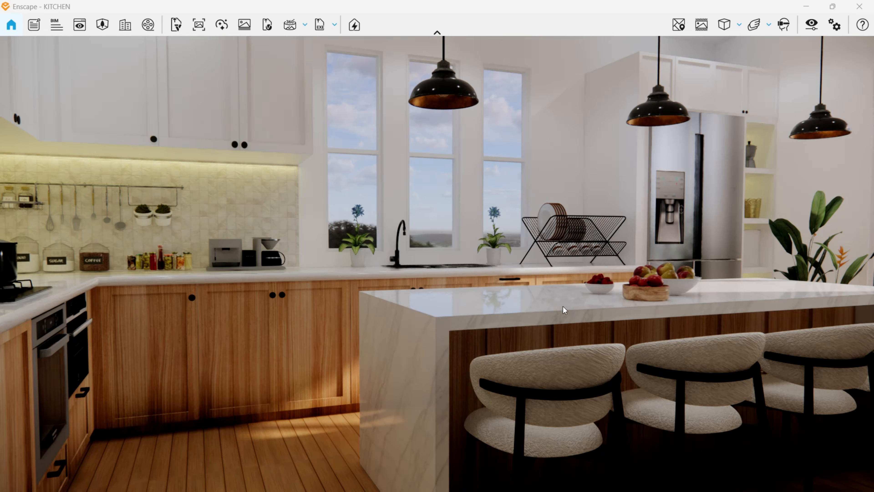
key(alt+Tab)
Step: Open the Enscape Material Editor and browse the Colors material library to its white and gray swatches
click(109, 51)
key(b)
click(800, 184)
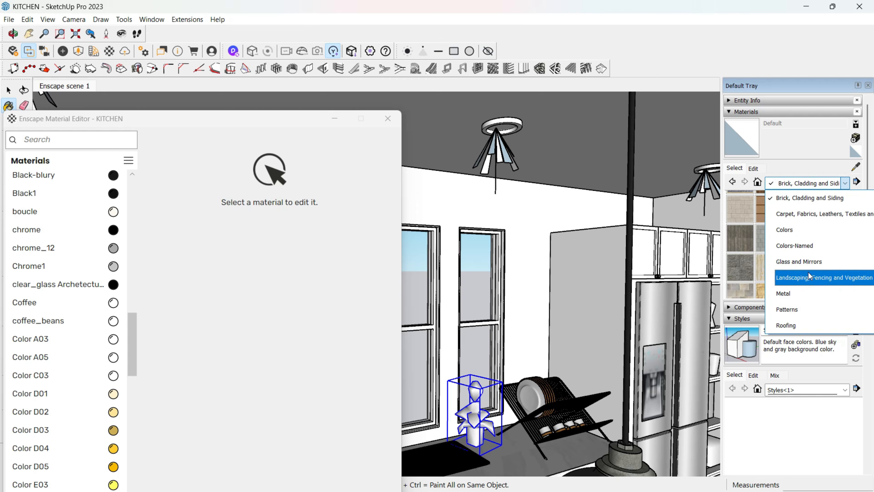
scroll(809, 273, up, 1)
scroll(809, 272, down, 4)
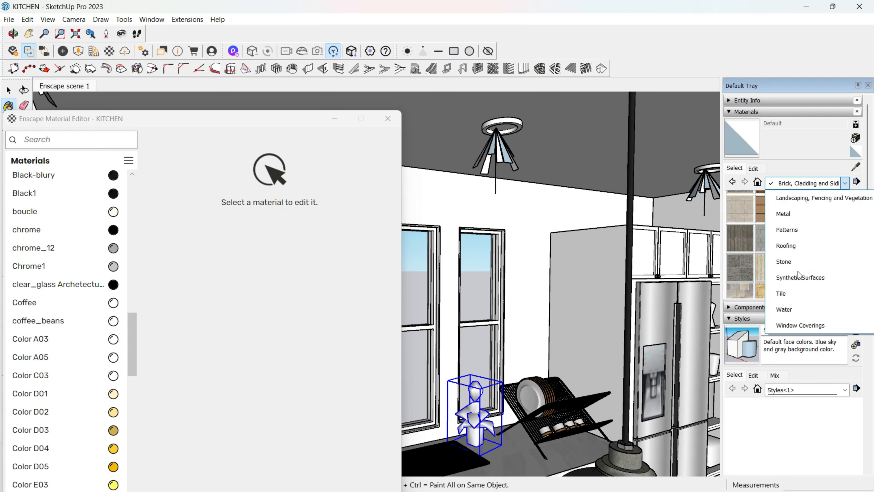
click(601, 172)
middle_drag(578, 303, 602, 293)
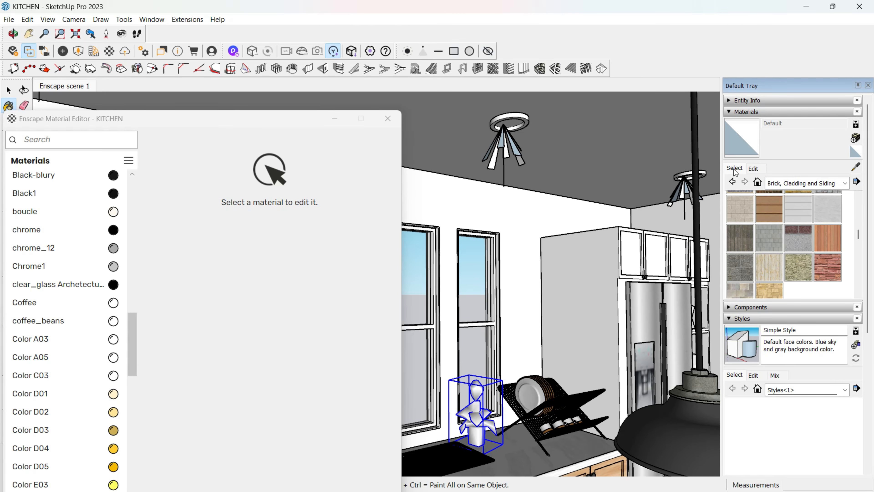
click(732, 182)
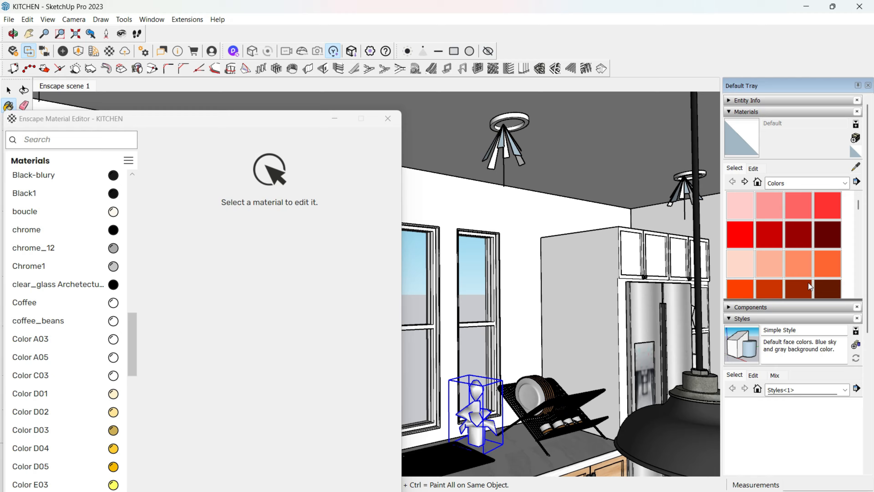
scroll(805, 280, down, 5)
scroll(801, 276, down, 3)
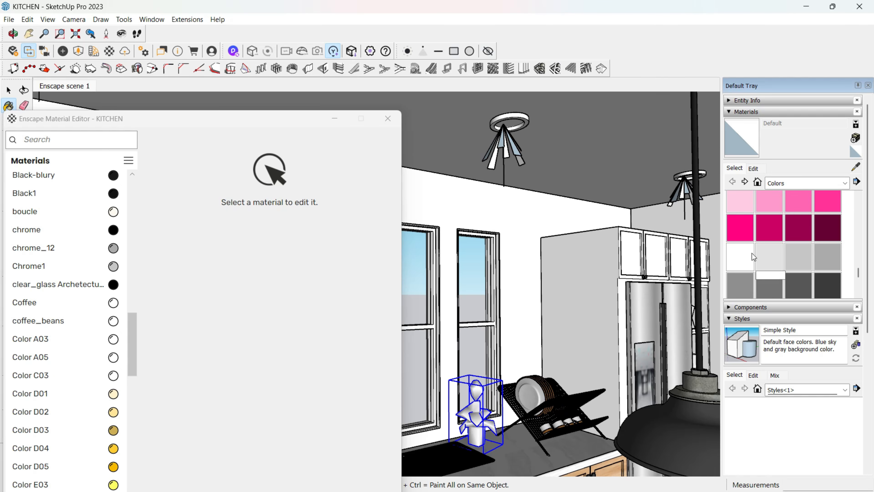
Step: Paint the kitchen's window wall with Color M01
click(769, 254)
click(497, 209)
scroll(499, 210, down, 2)
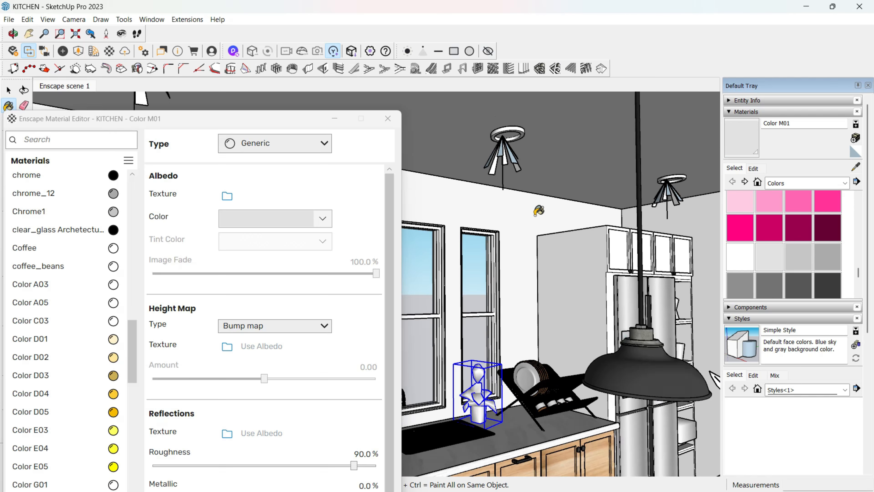
middle_drag(539, 211, 539, 230)
middle_drag(685, 235, 584, 281)
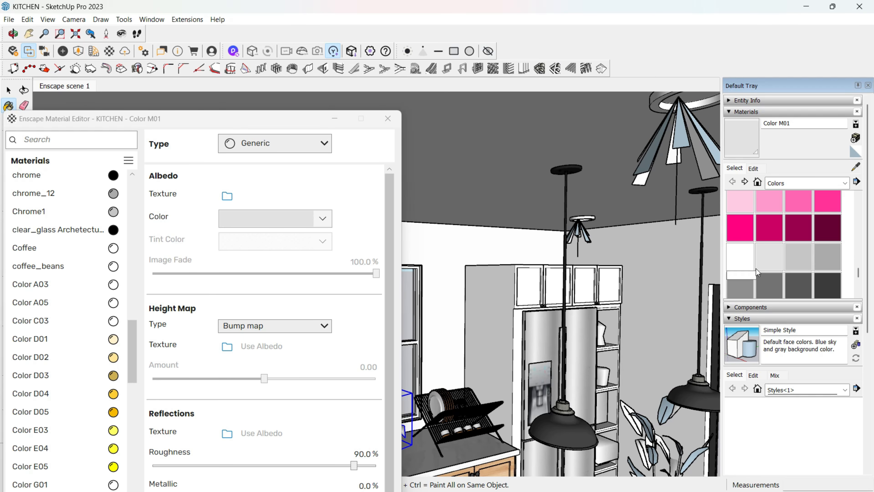
Step: Paint the side panel of the tall refrigerator cabinet with Color M02
click(793, 260)
click(513, 273)
scroll(513, 273, down, 3)
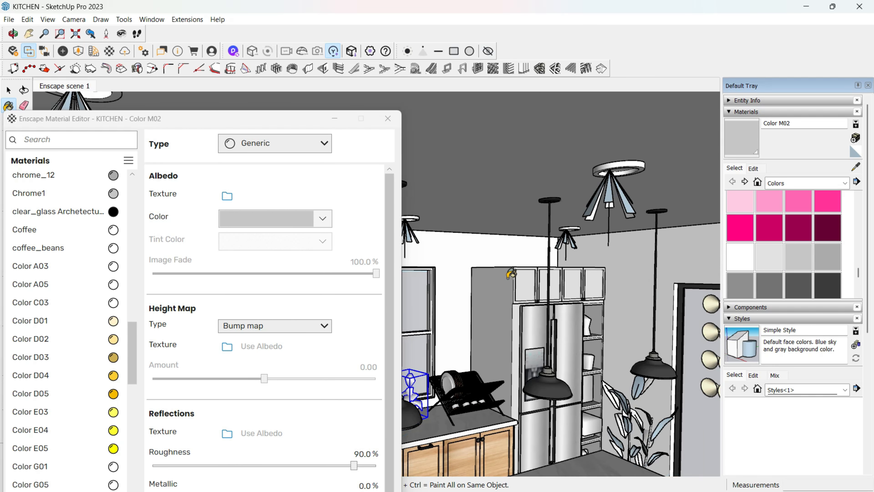
Step: Select Color M00, and then sample Color M01 from the window wall to load it in the Enscape Material Editor
click(731, 268)
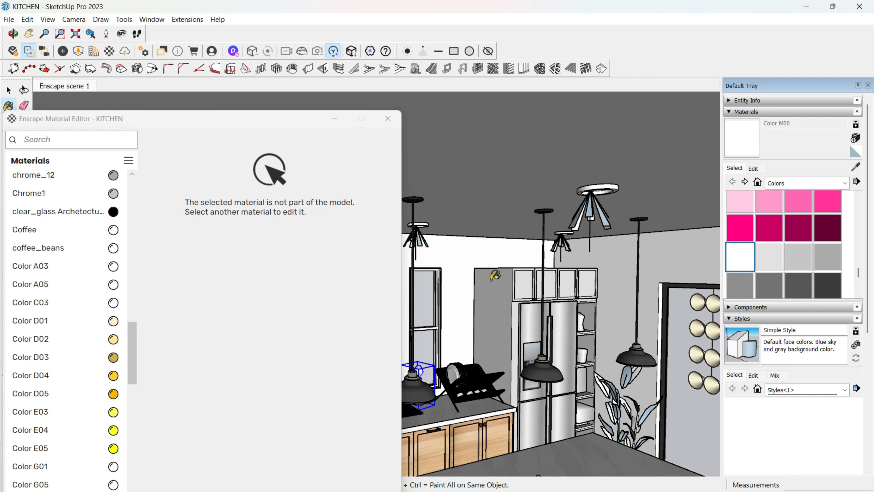
middle_drag(546, 273, 560, 257)
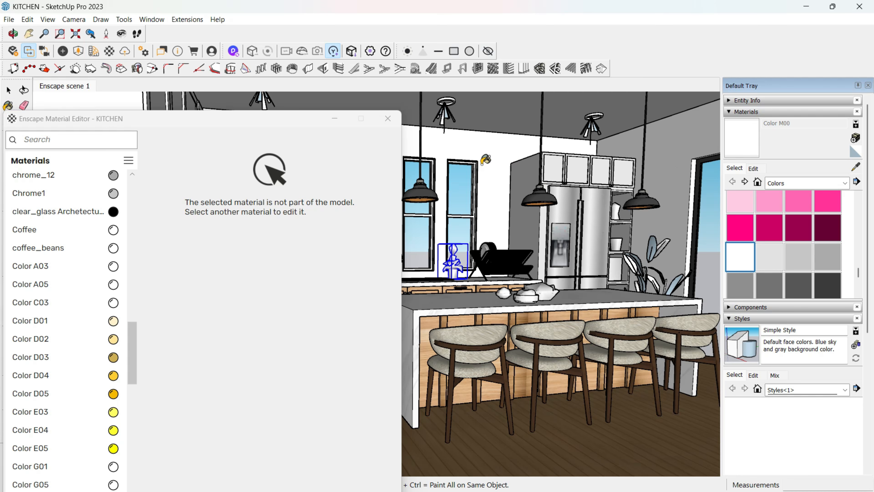
key(space)
key(b)
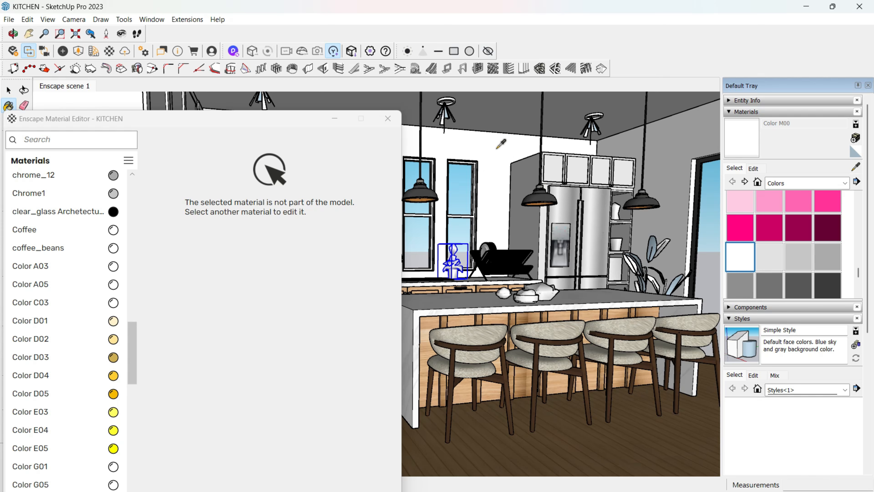
alt+click(497, 152)
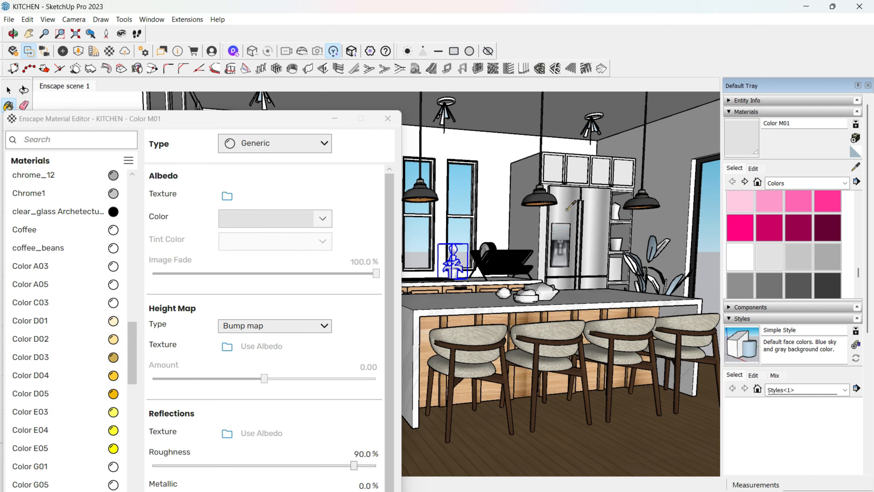
Step: Examine the repainted walls, plants and dish rack in the Enscape render window, and view the dish rack up close in SketchUp
key(alt+Tab)
key(alt+Tab)
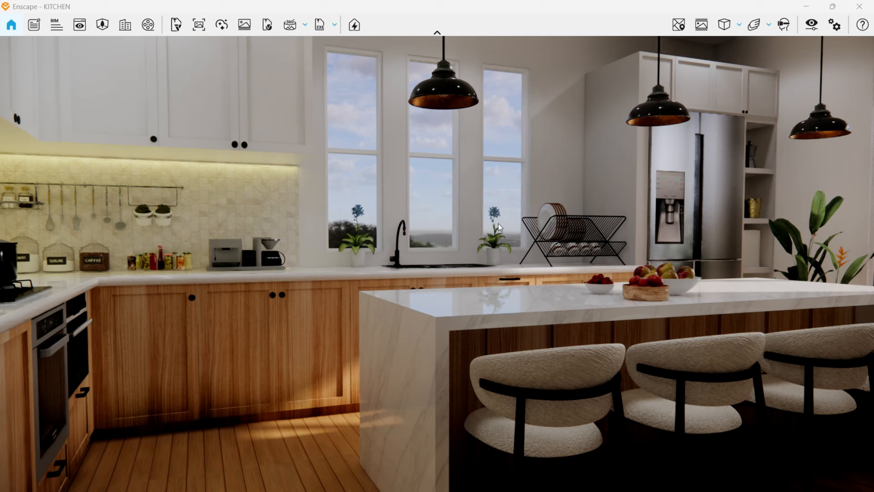
scroll(498, 219, down, 2)
mouse_move(498, 219)
mouse_down()
mouse_move(496, 243)
mouse_move(499, 221)
mouse_up()
scroll(499, 221, down, 4)
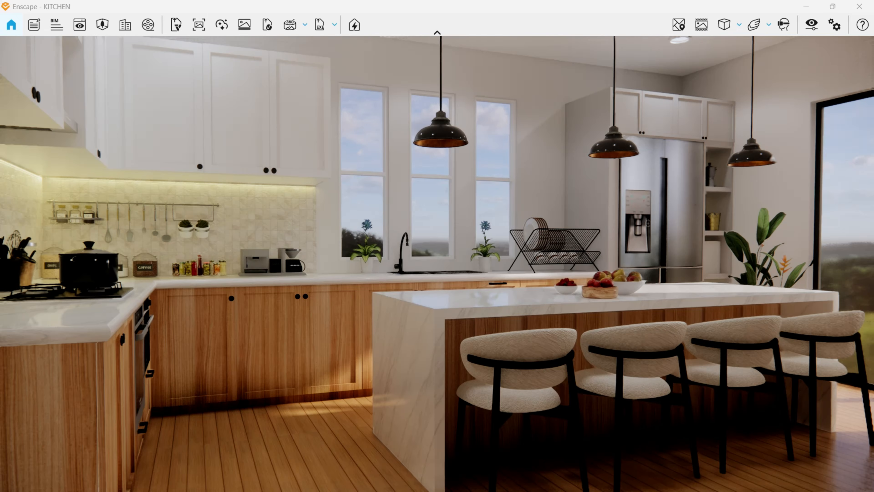
scroll(509, 227, up, 2)
mouse_move(516, 252)
middle_down()
mouse_move(519, 218)
mouse_move(518, 264)
middle_up()
drag(519, 263, 561, 273)
scroll(520, 275, down, 1)
scroll(482, 261, up, 6)
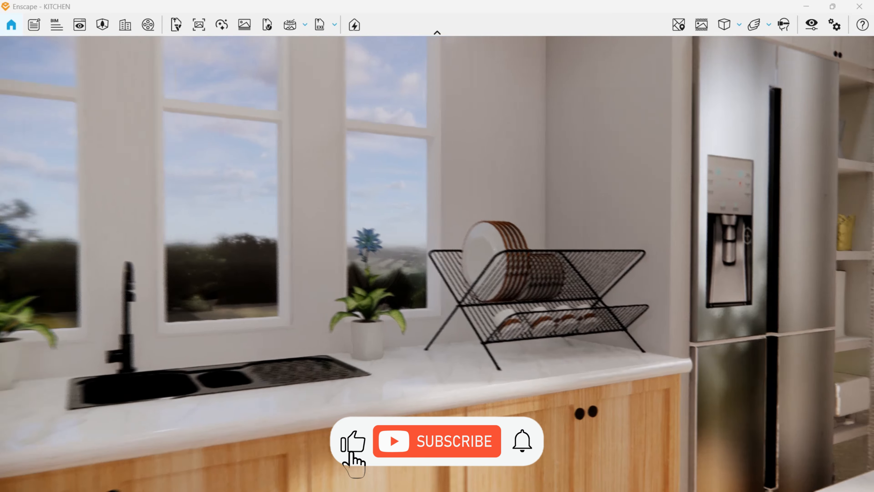
key(alt+Tab)
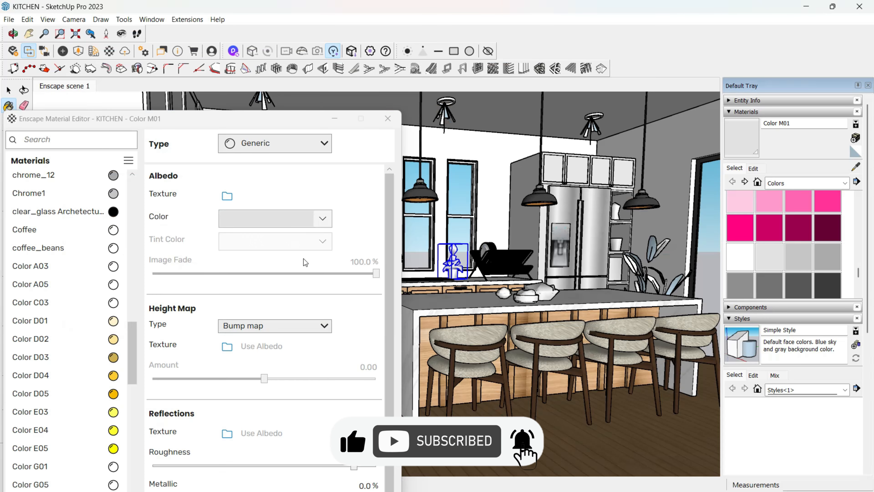
scroll(482, 260, up, 2)
middle_drag(561, 241, 534, 238)
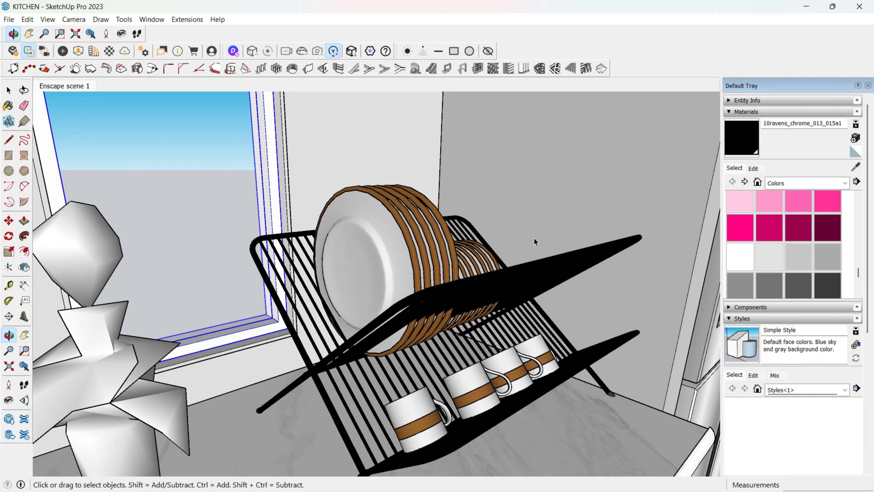
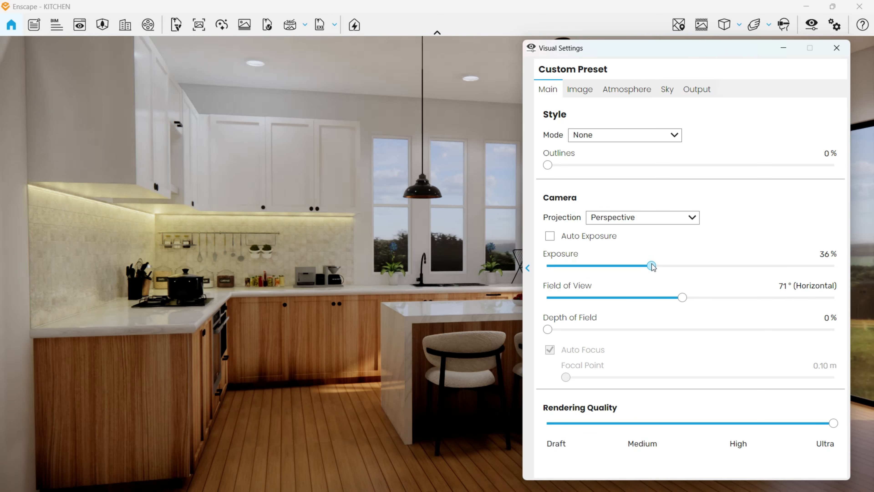
Step: Set the Enscape camera's field of view to 66° and the exposure to 38%, keeping the settings window clear of the island
drag(683, 298, 671, 299)
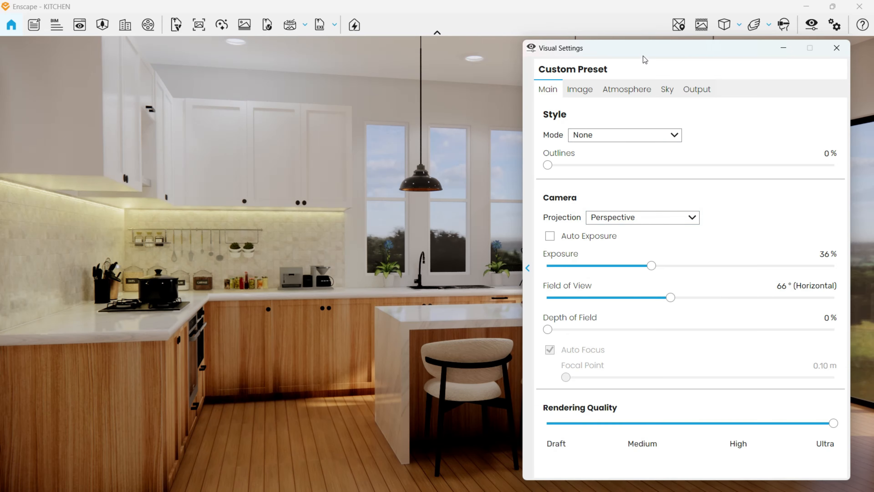
drag(644, 60, 169, 132)
drag(183, 345, 186, 344)
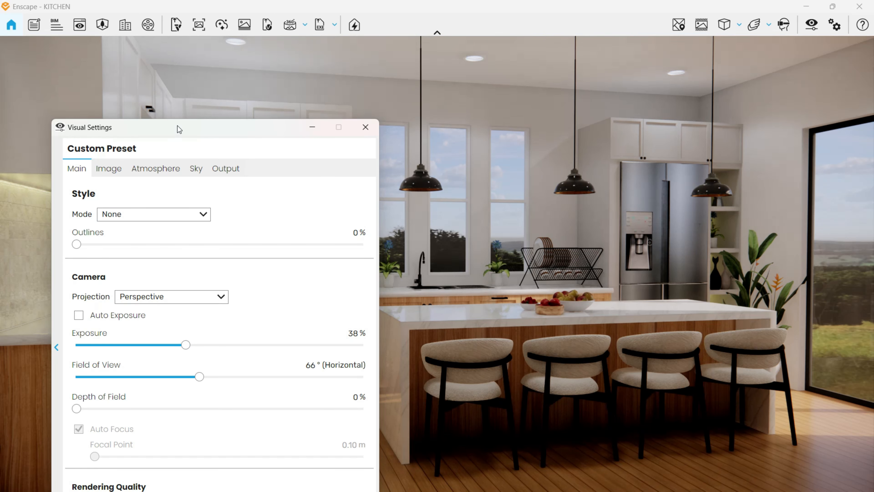
drag(179, 129, 209, 29)
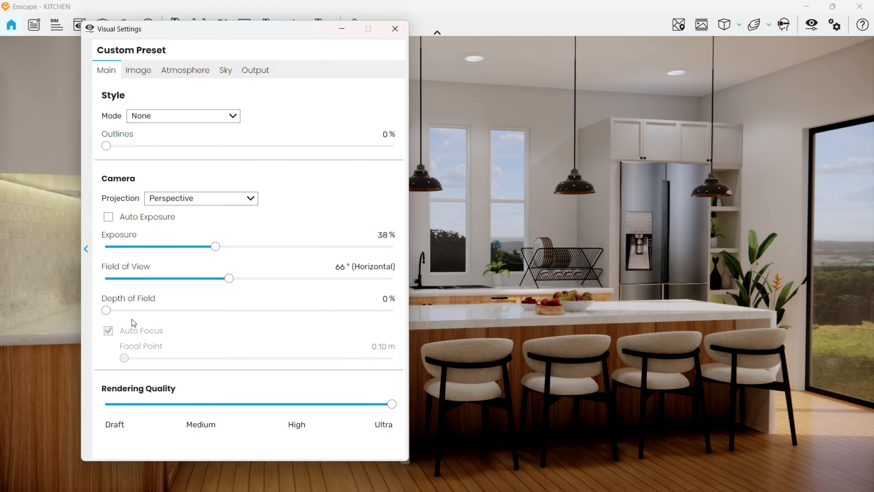
Step: Set the image corrections to highlights -47%, shadows 13%, saturation 104% and color temperature 8,766 K
click(144, 74)
mouse_move(188, 143)
mouse_down()
mouse_move(211, 144)
mouse_move(196, 150)
mouse_up()
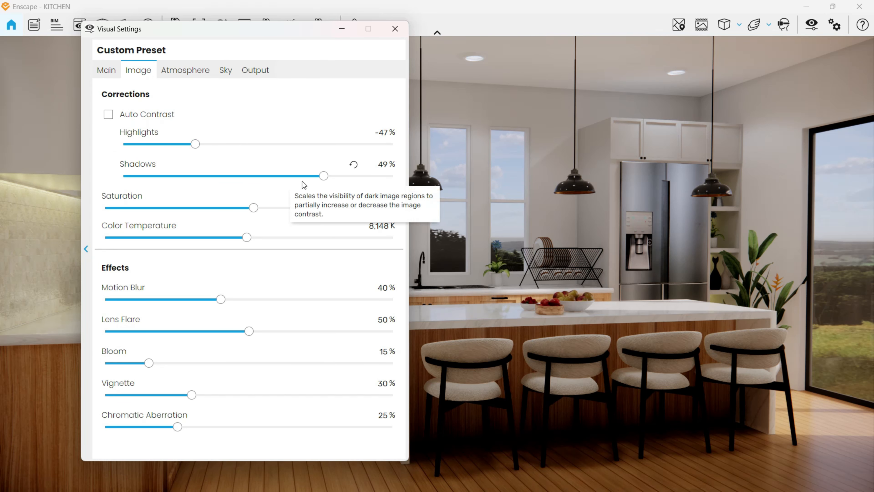
drag(323, 176, 274, 179)
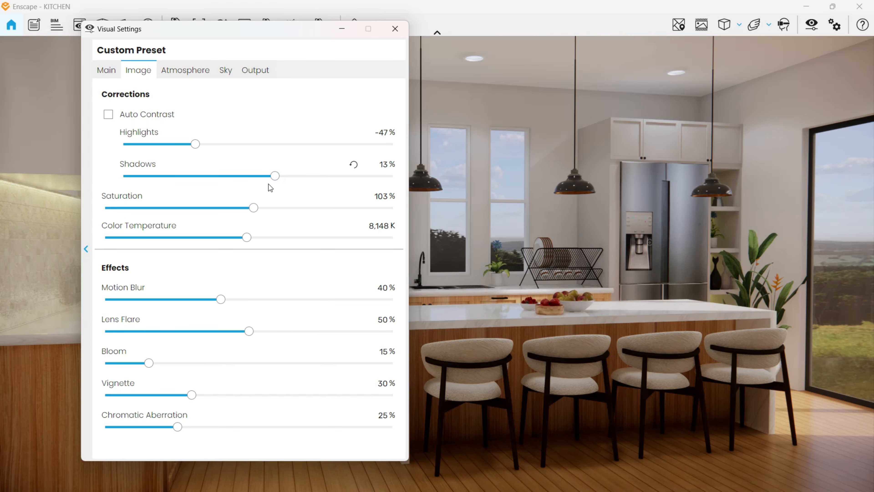
drag(254, 208, 260, 238)
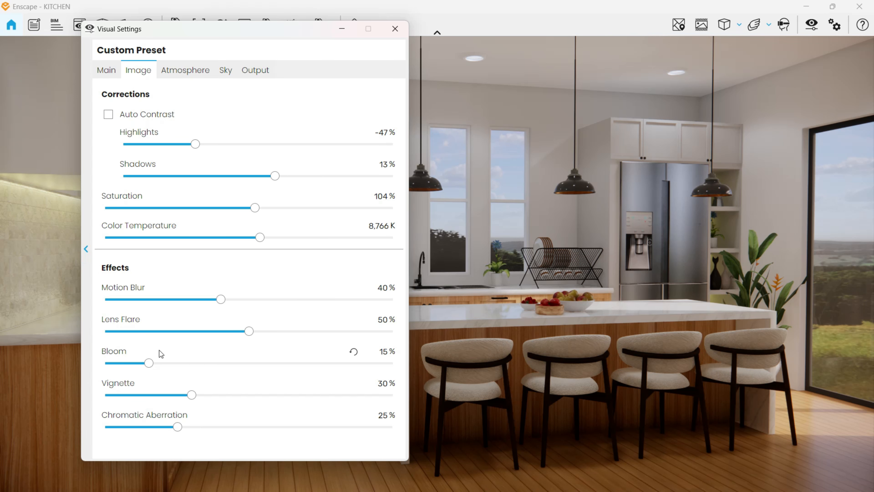
Step: Set lens flare and motion blur to 0%, bloom to 22% and vignette to 48%, and minimize chromatic aberration
drag(254, 337, 105, 334)
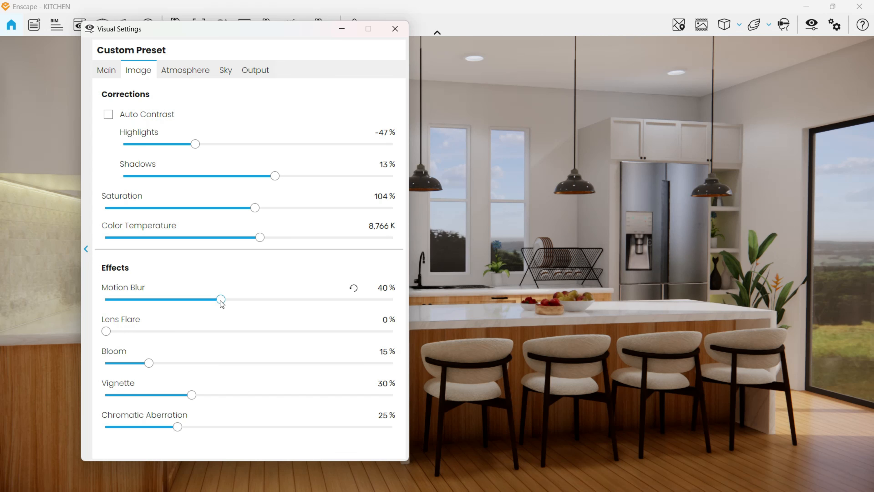
drag(221, 300, 105, 301)
drag(150, 372, 242, 396)
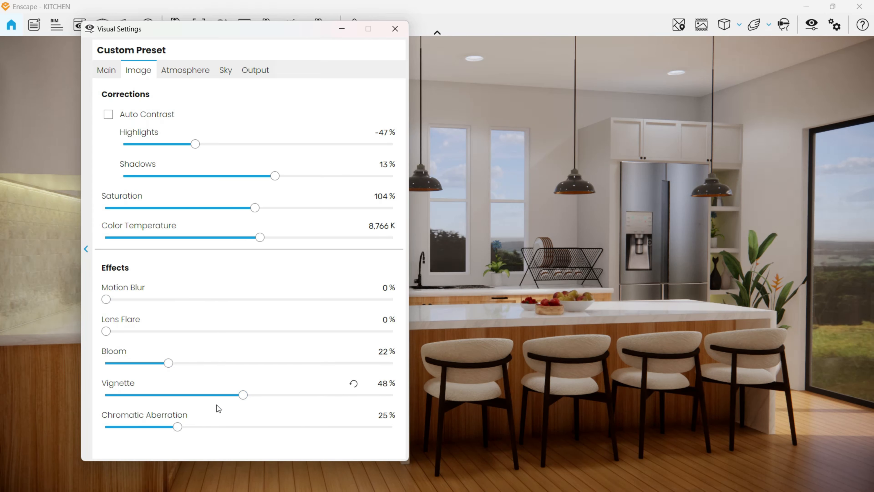
drag(177, 427, 103, 427)
Step: Lower the sun brightness to 14% and raise the camera exposure to 46%
click(185, 70)
drag(163, 222, 114, 224)
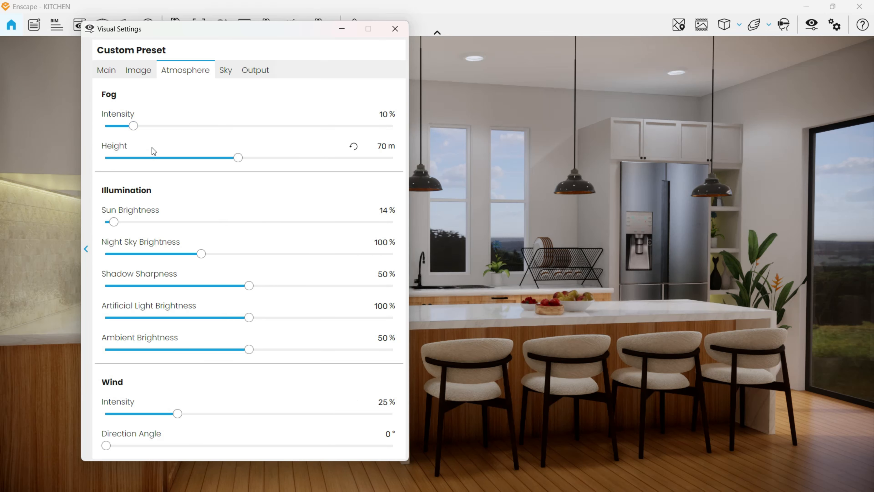
click(107, 70)
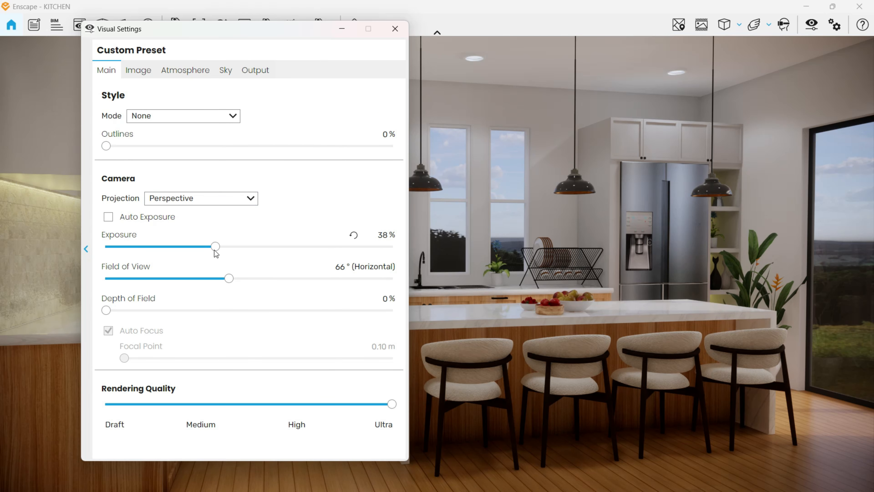
drag(214, 246, 237, 247)
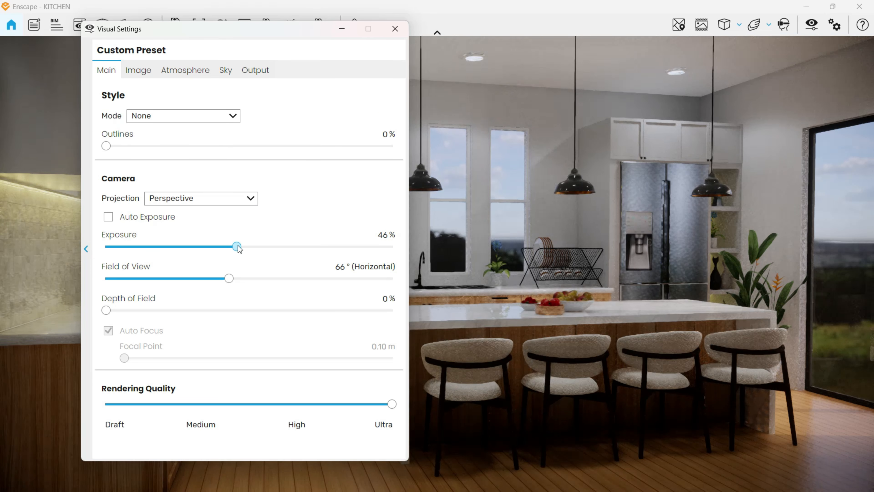
Step: Review the output settings and the available render resolutions, keeping Ultra HD, and close the visual settings
click(225, 71)
click(253, 71)
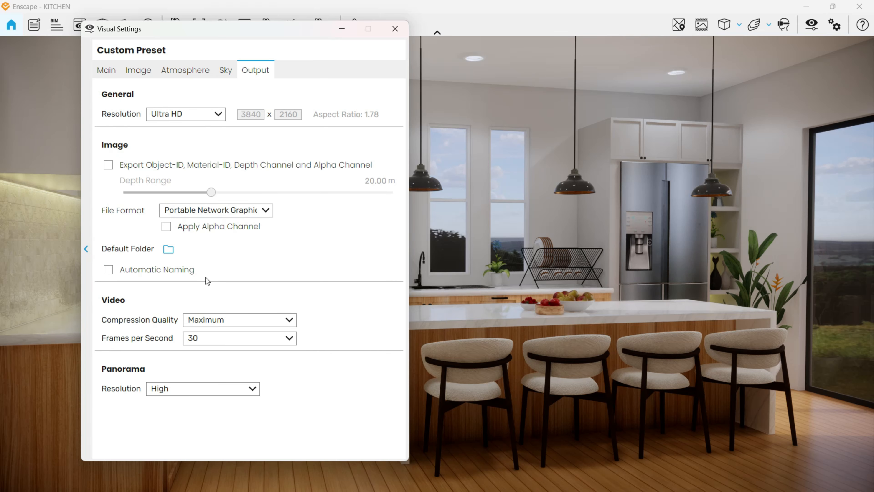
click(226, 392)
click(206, 432)
click(209, 115)
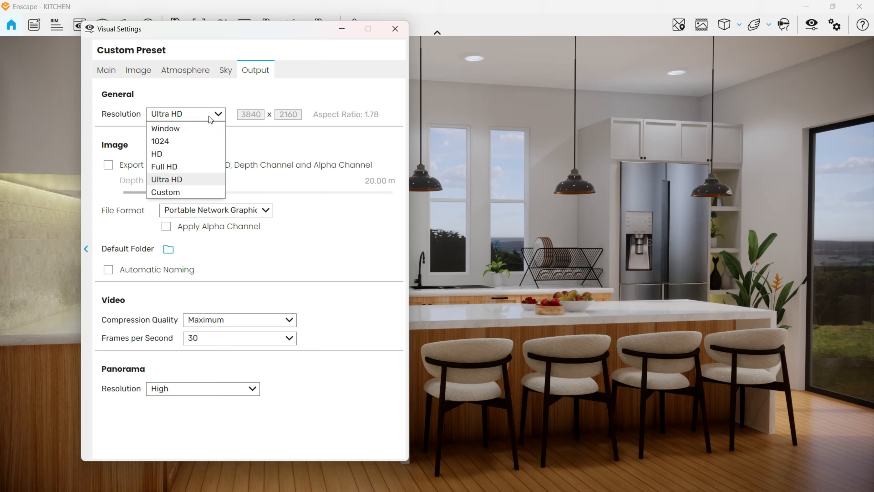
click(209, 117)
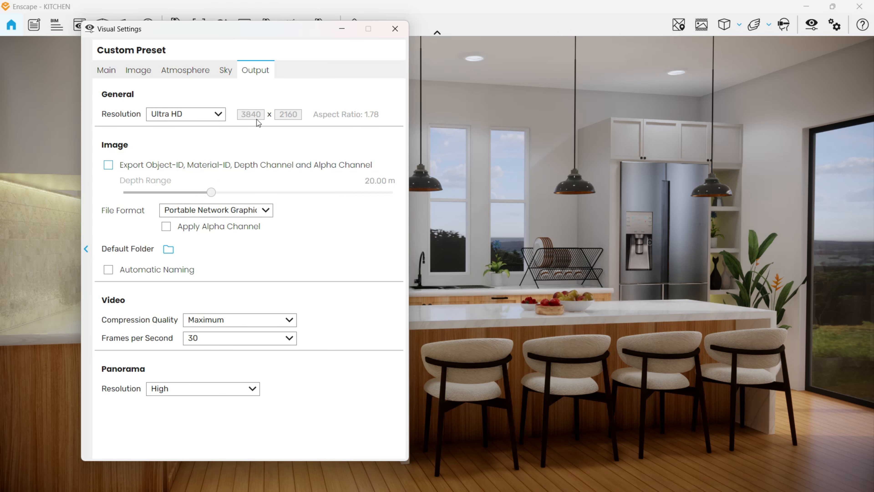
click(225, 114)
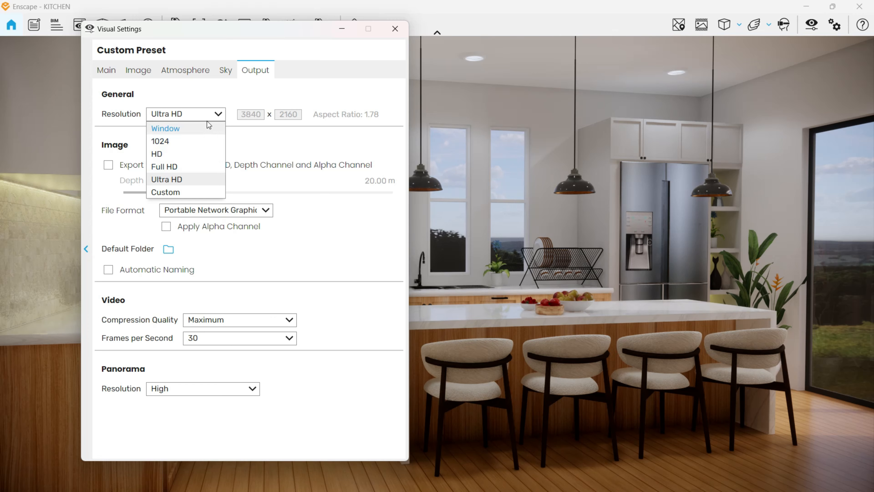
click(216, 114)
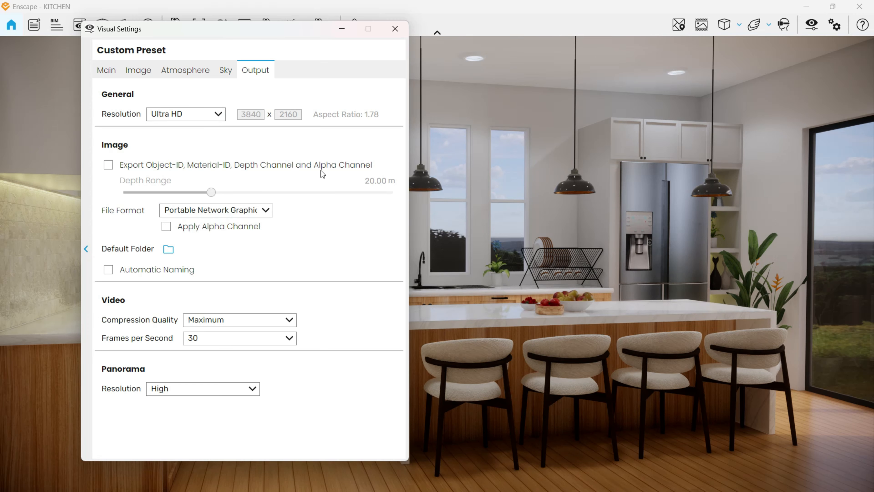
click(392, 34)
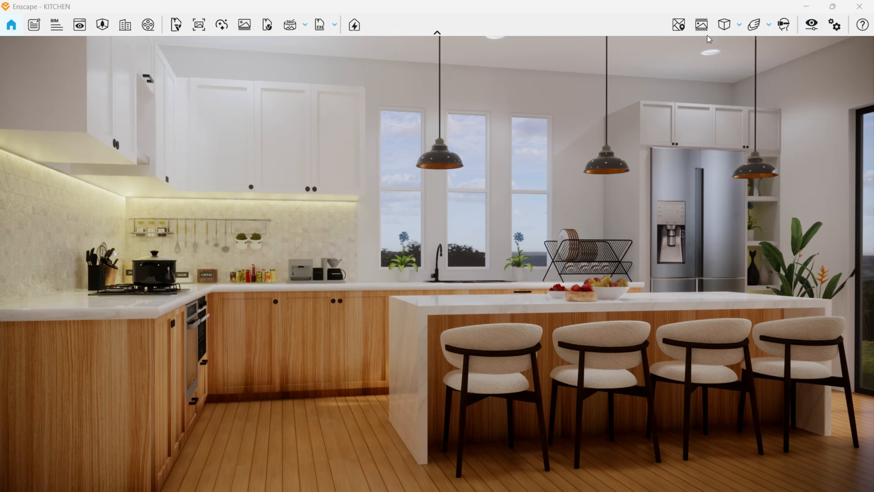
Step: Turn on the safe frame, reposition the camera to frame the whole kitchen, and set the projection to Two-Point
click(709, 29)
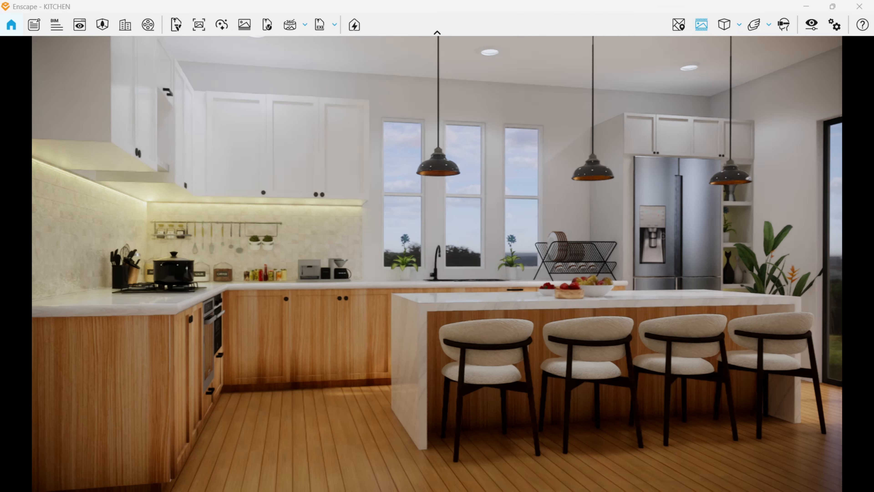
key(w)
key(e)
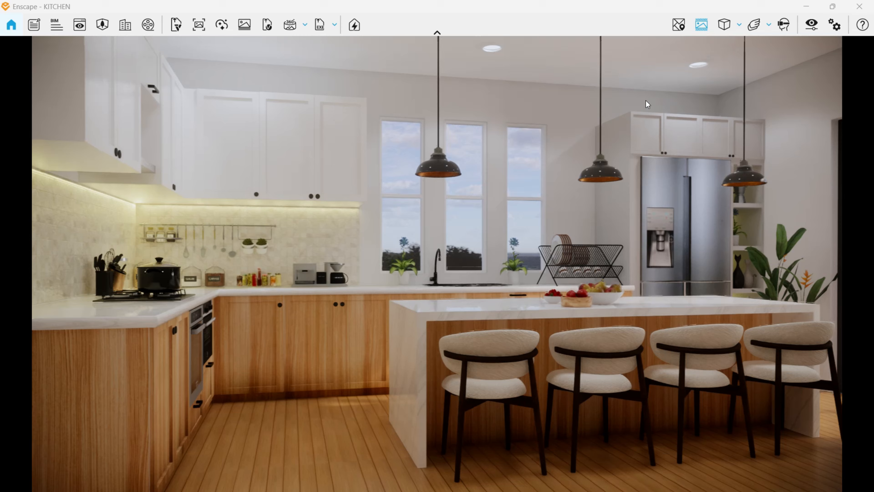
click(733, 29)
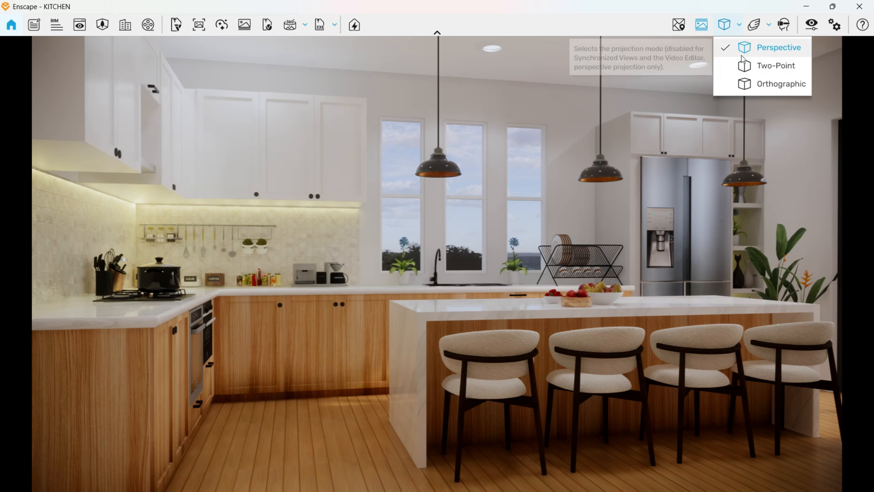
click(745, 65)
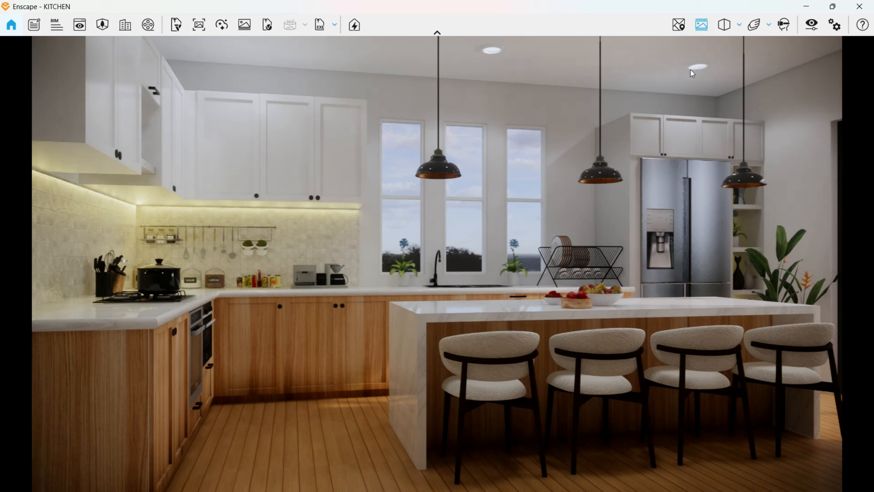
Step: Switch to the SketchUp kitchen model, sample the black material near the cooktop, and bring the range hood into close view
key(alt+Tab)
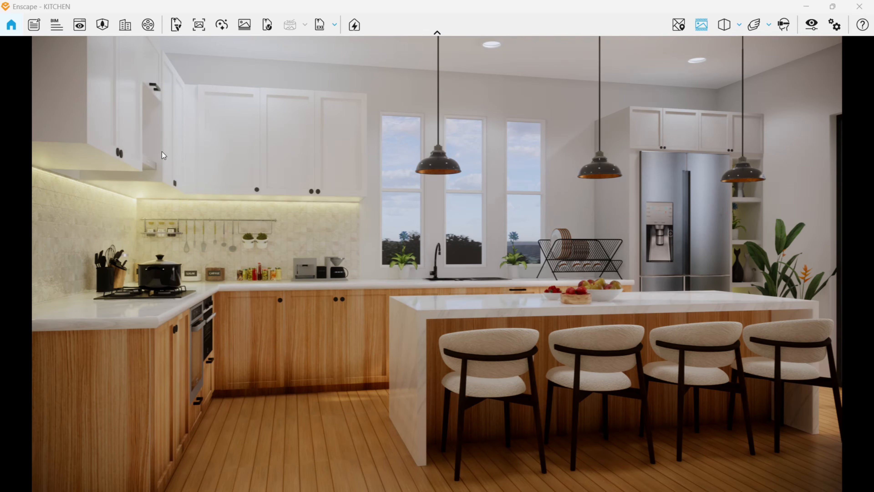
key(alt+Tab)
key(alt+Tab)
key(alt+Tab)
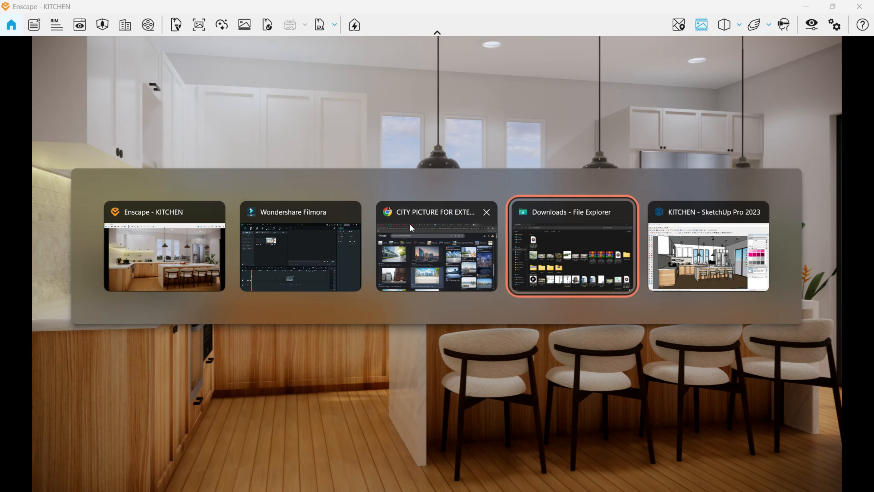
key(alt+Tab)
middle_drag(114, 203, 144, 268)
scroll(172, 293, up, 10)
alt+click(250, 305)
scroll(249, 267, down, 2)
middle_drag(250, 268, 212, 253)
scroll(187, 215, up, 2)
middle_drag(182, 211, 174, 249)
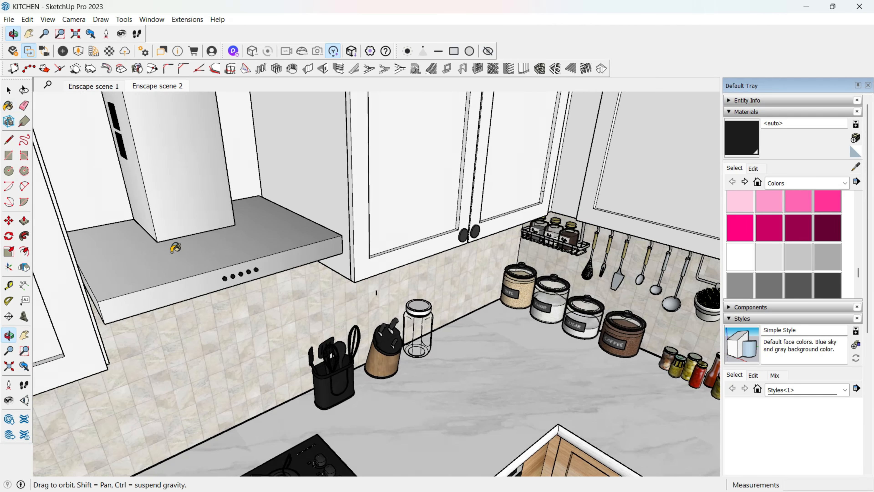
Step: Paint the range hood's chimney and its lower body with the sampled black material
key(space)
double_click(175, 207)
triple_click(176, 207)
key(b)
click(176, 207)
scroll(156, 294, up, 2)
key(space)
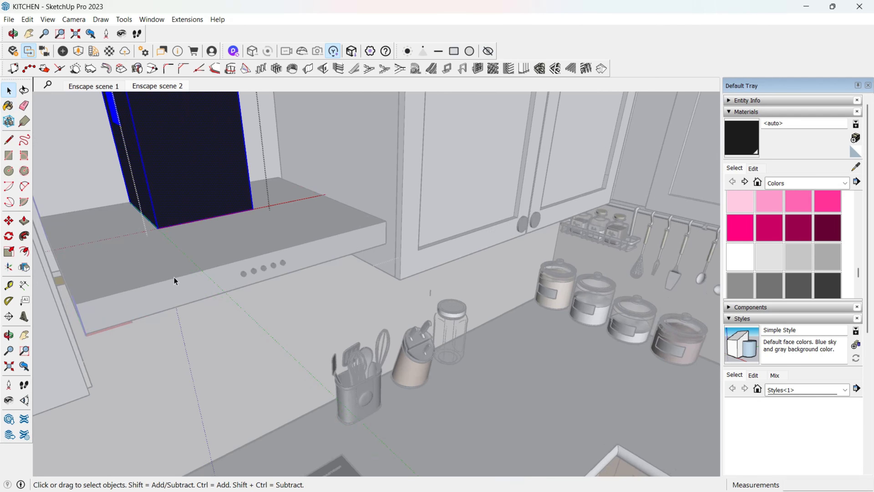
triple_click(174, 276)
key(b)
click(174, 277)
Step: Open the under-cabinet light strip group and delete the light segment running along the wall beneath the range hood
key(space)
click(220, 228)
mouse_move(213, 262)
middle_down()
mouse_move(218, 221)
mouse_move(228, 224)
middle_up()
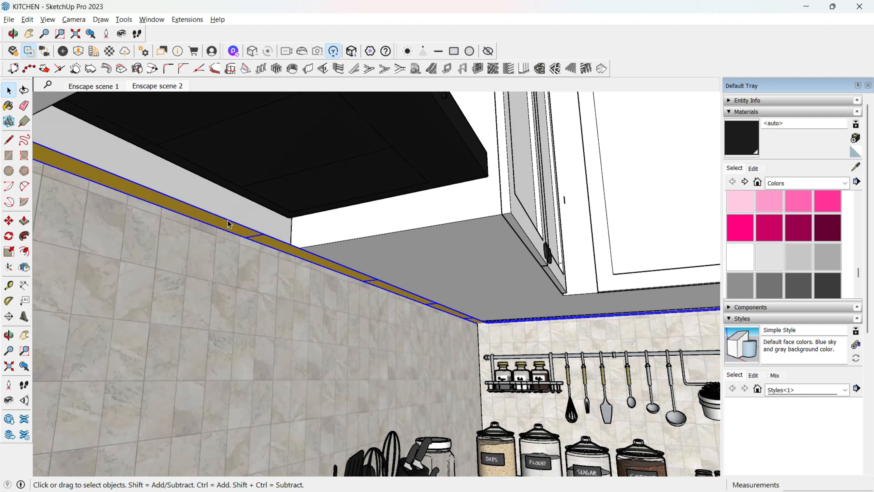
double_click(227, 224)
click(228, 224)
scroll(228, 224, down, 3)
scroll(227, 224, up, 1)
scroll(228, 223, down, 1)
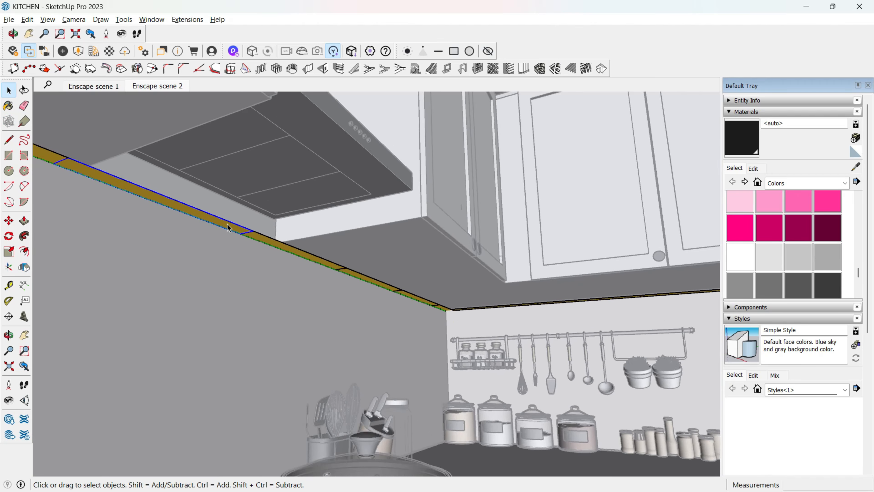
scroll(227, 224, up, 1)
key(Delete)
scroll(261, 231, up, 2)
double_click(261, 237)
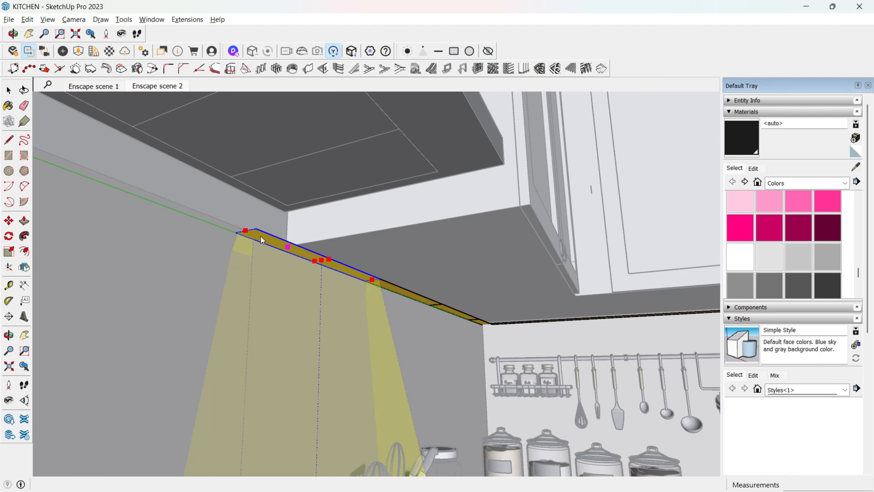
drag(244, 232, 296, 251)
key(ctrl+z)
key(Escape)
Step: Make the light segment beside the range hood unique and shorten its hood-side end toward the corner cabinet
right_click(269, 241)
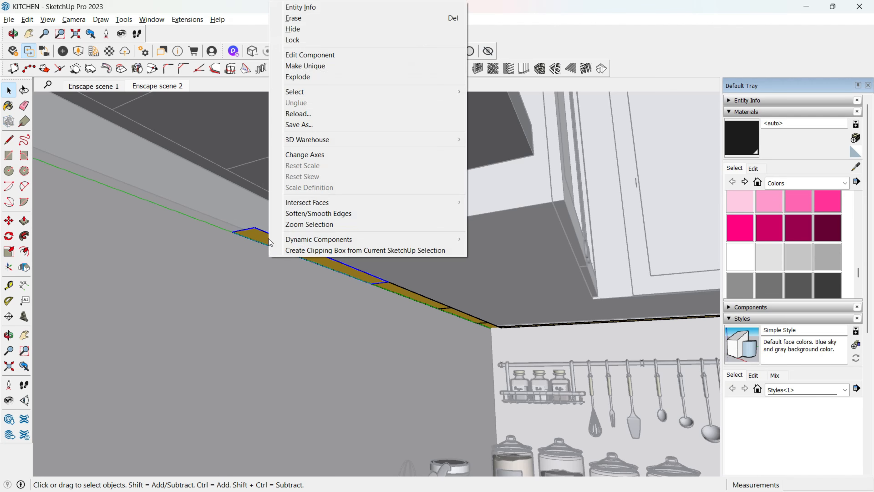
click(297, 66)
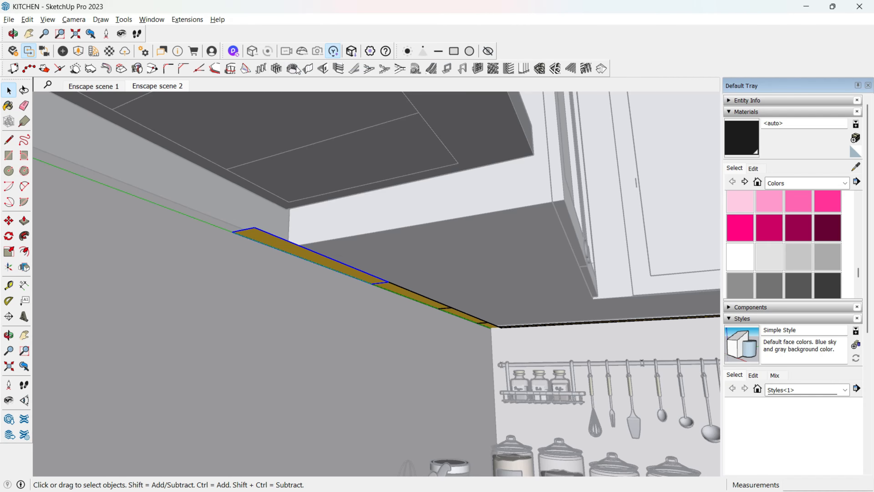
double_click(256, 235)
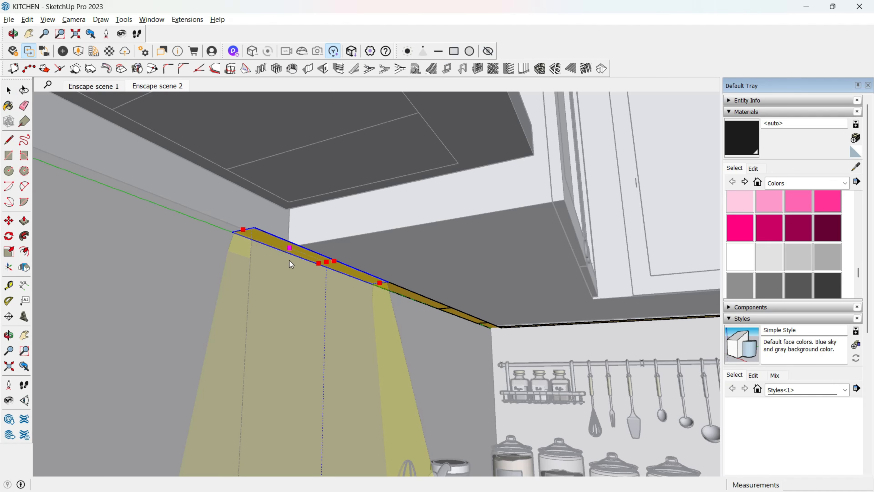
drag(242, 230, 299, 253)
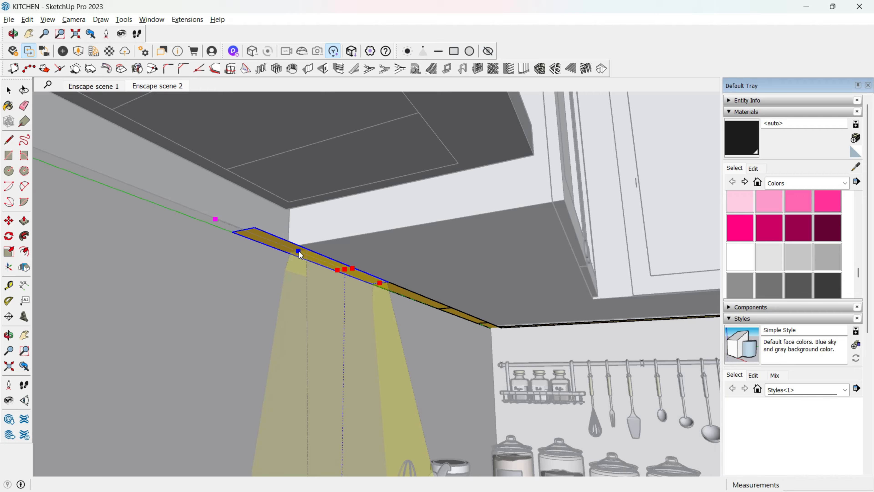
Step: Switch to the Enscape render window and examine the updated kitchen, from the full view to a close-up of the island's fruit bowls
key(alt+Tab)
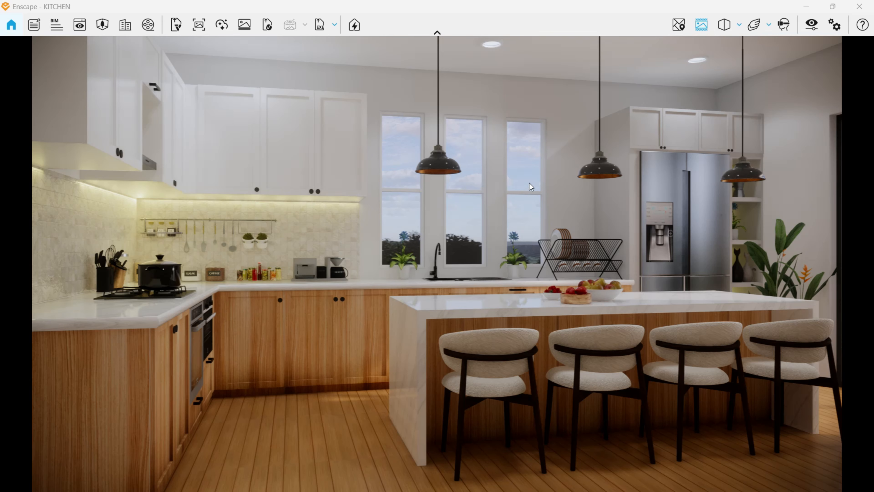
scroll(567, 180, down, 1)
scroll(567, 179, up, 1)
drag(567, 176, 580, 175)
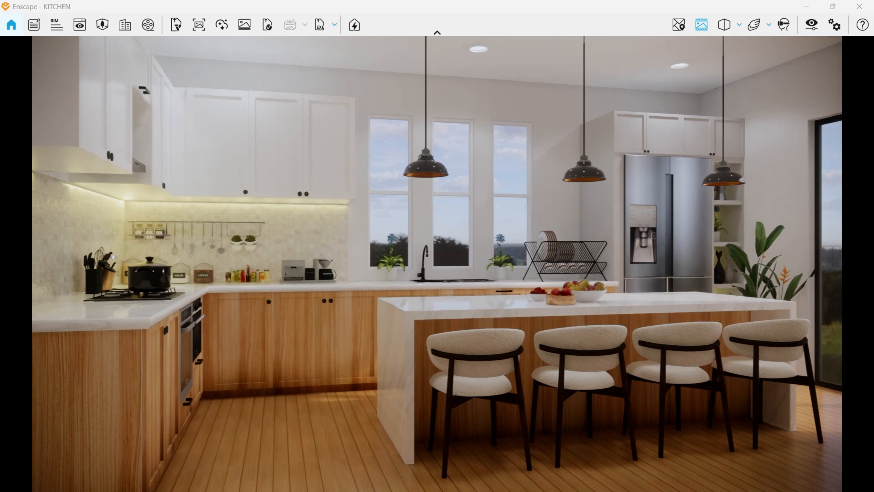
scroll(568, 177, up, 1)
middle_drag(570, 175, 571, 185)
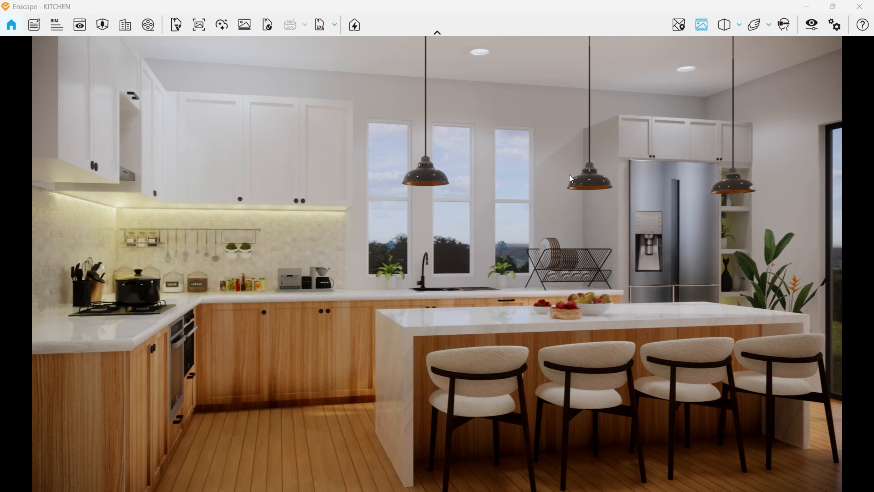
drag(437, 178, 433, 180)
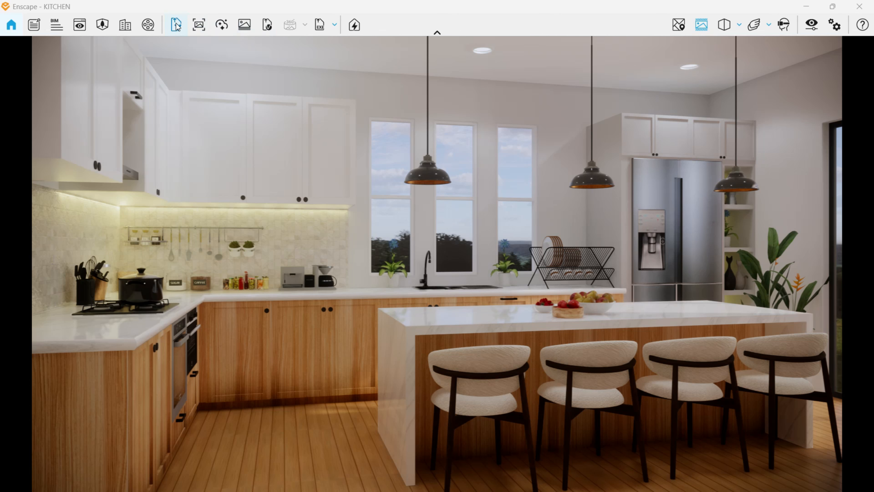
drag(437, 268, 423, 336)
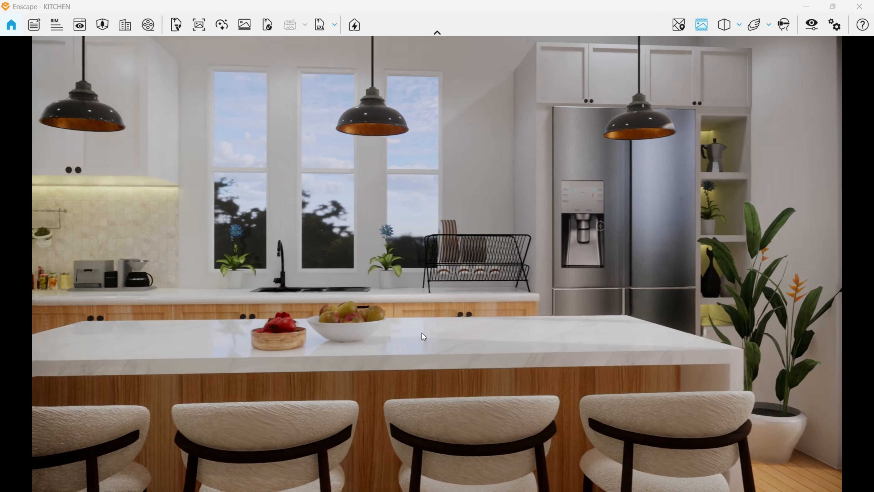
middle_drag(423, 335, 365, 376)
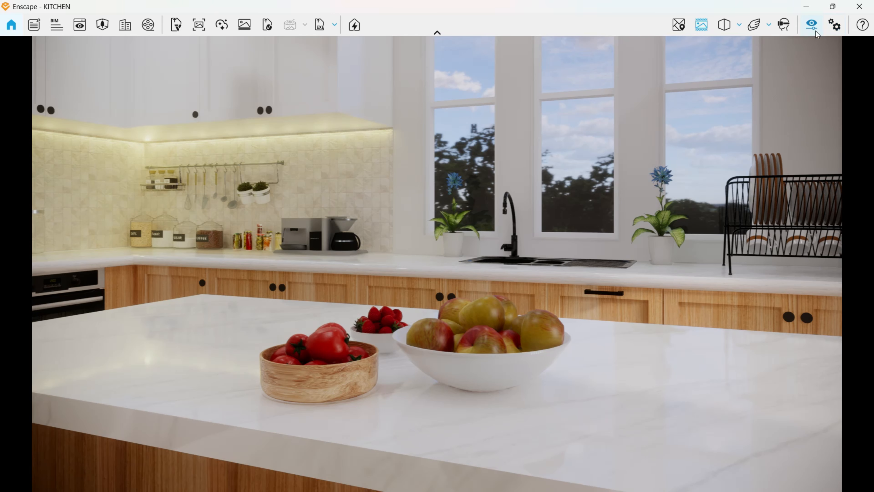
Step: Set the camera's depth of field to 14%, turn off auto focus, and set the focal point to 1.06 m for the fruit bowls
click(811, 24)
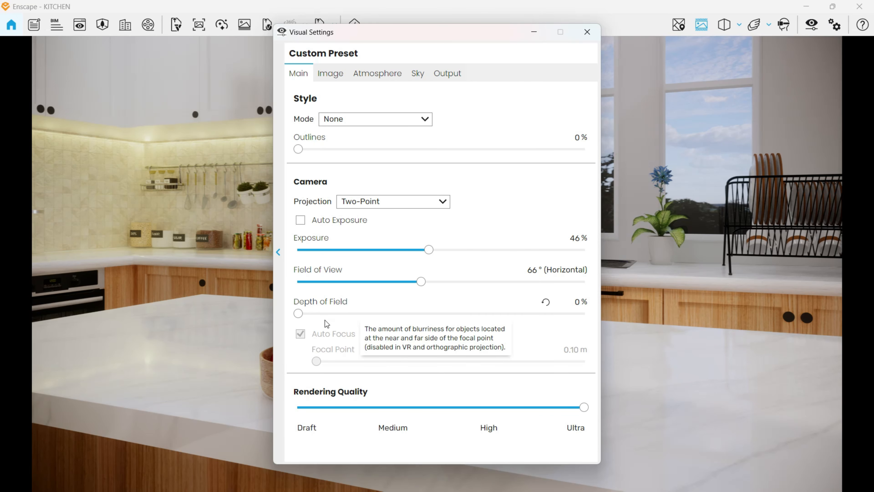
drag(298, 313, 338, 313)
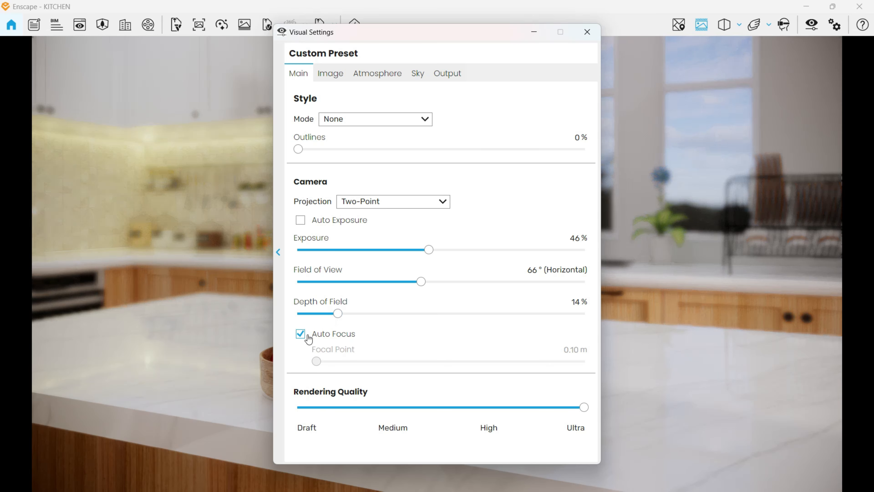
drag(408, 55, 697, 35)
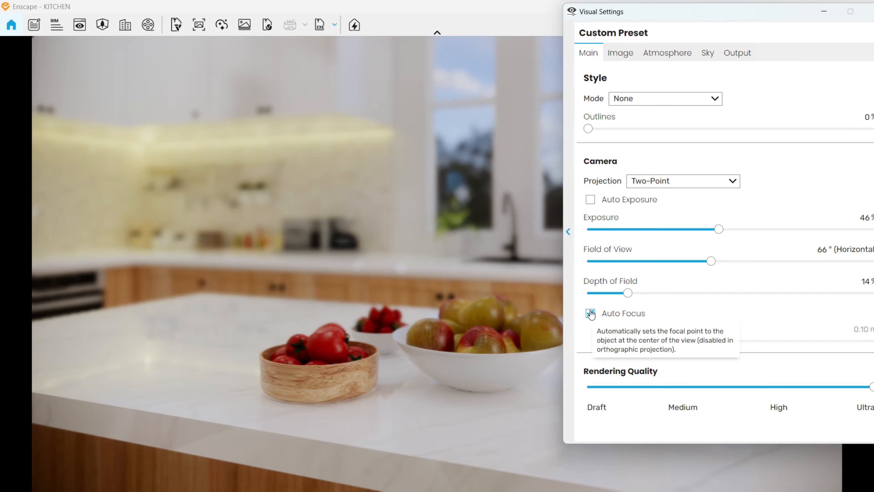
click(591, 312)
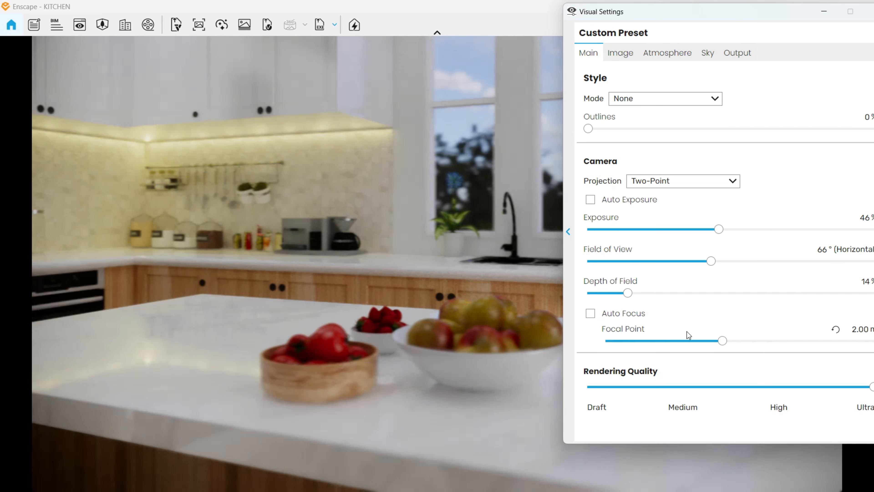
click(725, 341)
drag(725, 340, 695, 342)
drag(700, 345, 697, 345)
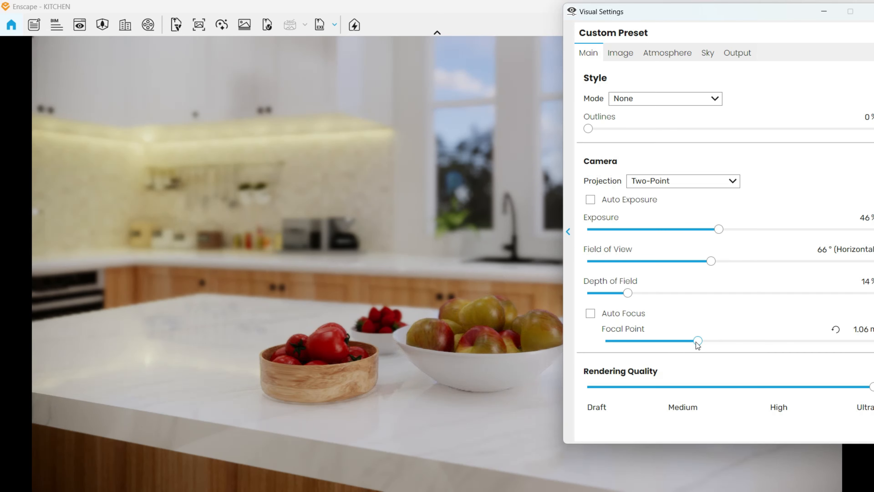
Step: Fine-tune the depth of field to 12% and close the visual settings
drag(628, 293, 638, 294)
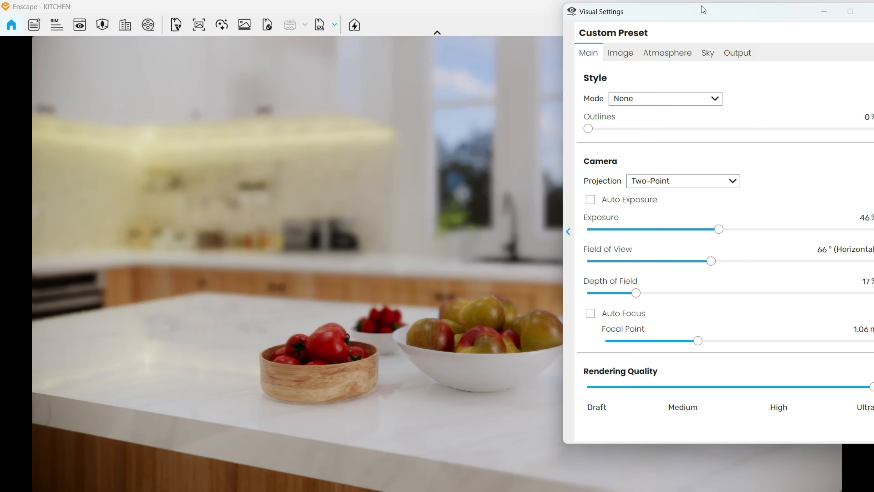
drag(703, 9, 649, 52)
drag(583, 337, 570, 339)
click(824, 55)
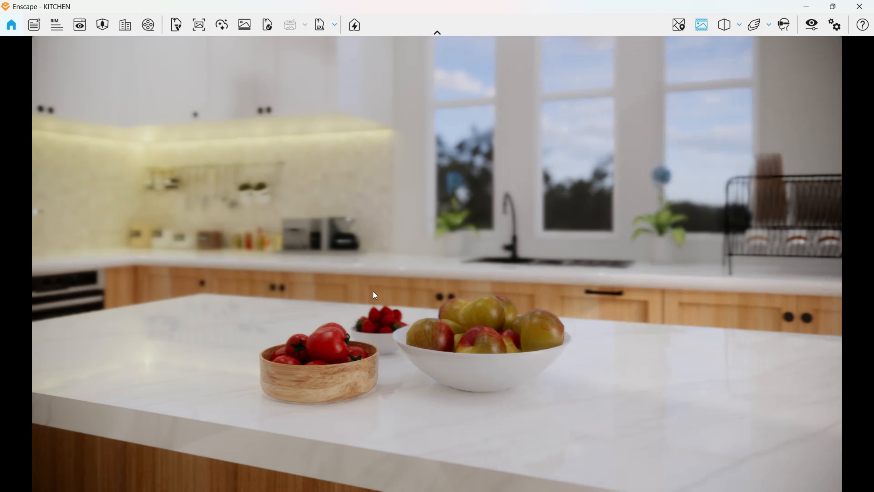
Step: Start a new view named Enscape scene 4 and reposition the camera across the island toward the stove corner and sink
click(80, 25)
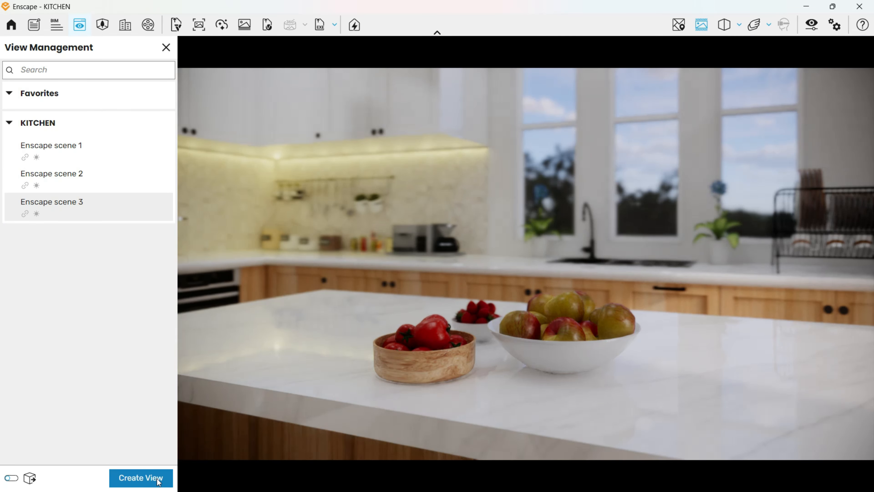
click(157, 479)
mouse_move(382, 280)
right_down()
mouse_move(396, 280)
mouse_move(381, 284)
right_up()
key(w)
drag(382, 285, 255, 293)
key(s)
key(e)
key(w)
key(d)
key(s)
key(q)
key(e)
key(s)
key(e)
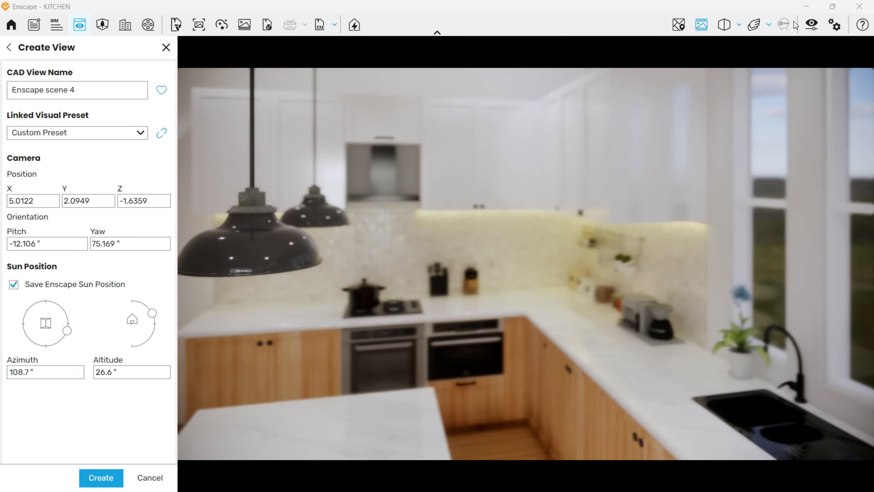
Step: Set the depth of field to 0% and change the camera projection to Perspective
click(812, 24)
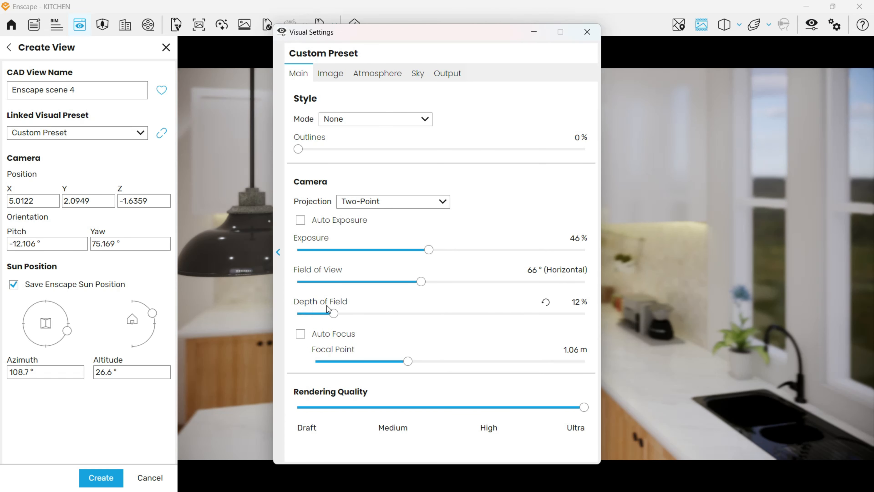
drag(328, 309, 298, 313)
click(587, 32)
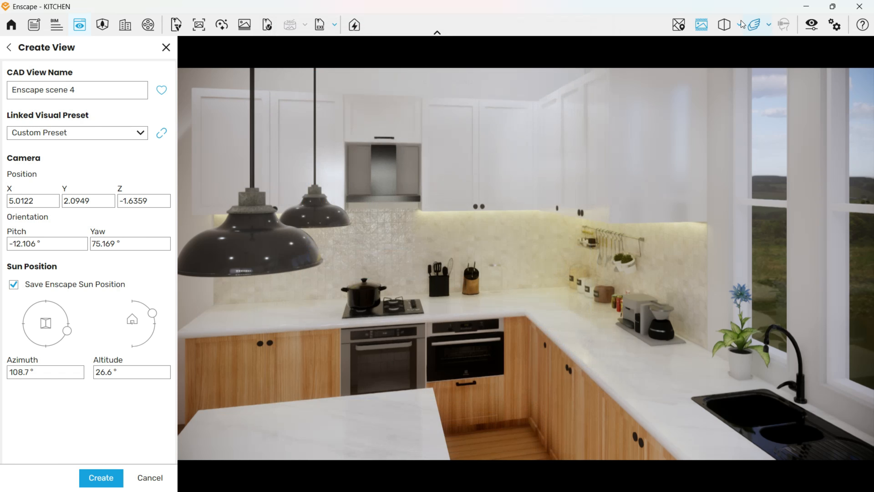
click(739, 23)
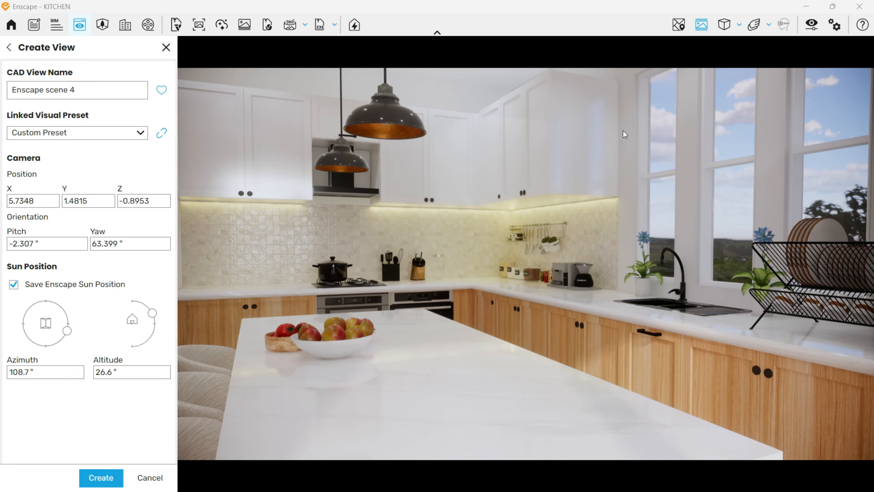
Step: Frame the island, pendant lights, stove corner and windows, and create the view as Enscape scene 4
key(a)
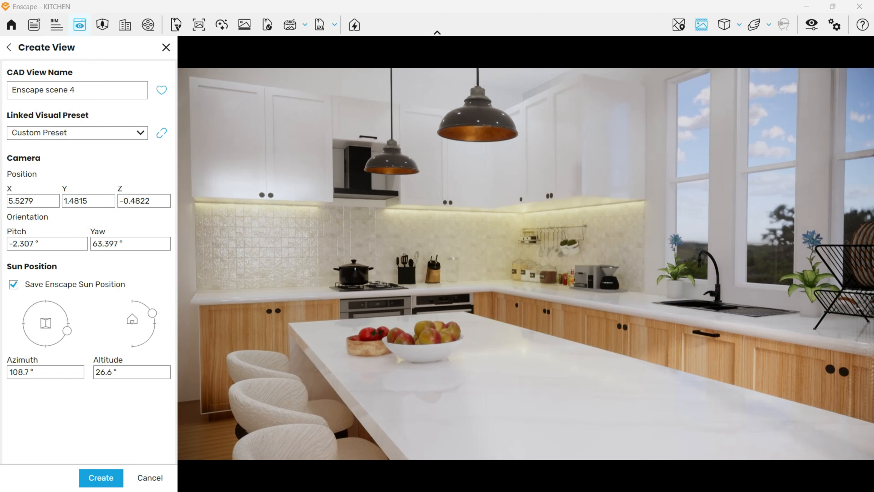
drag(482, 282, 521, 238)
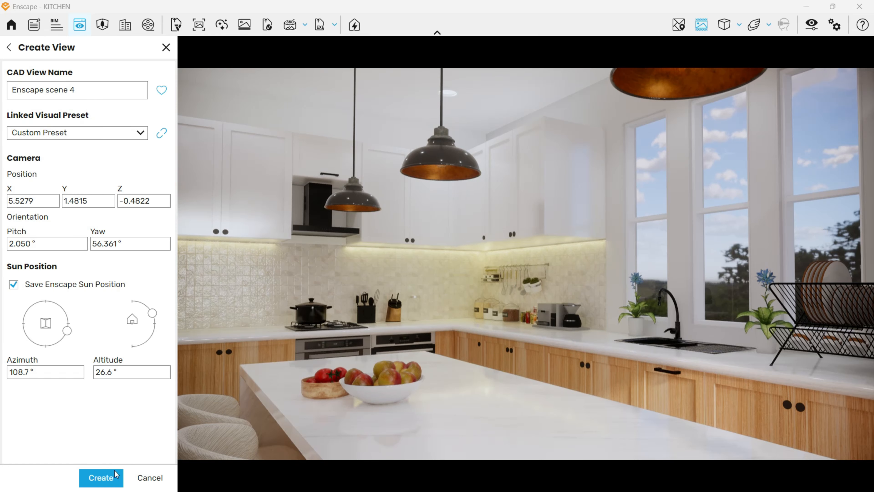
click(100, 478)
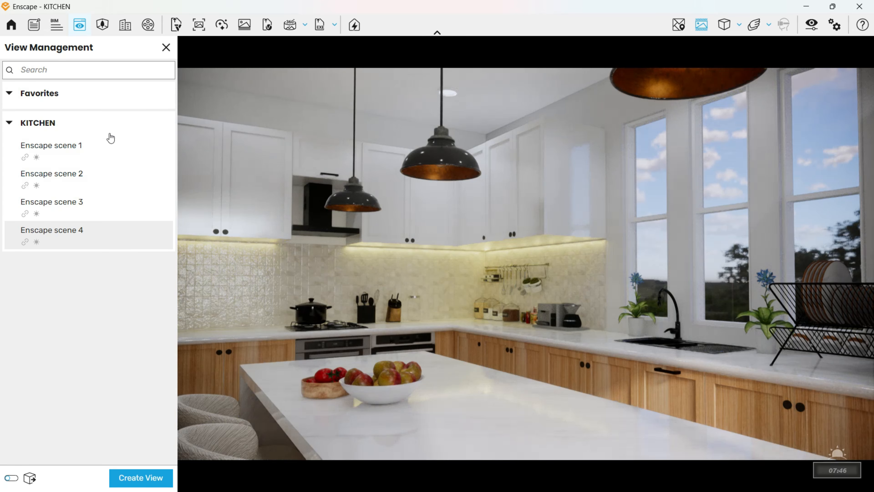
Step: Return to Enscape scene 3 and bring the camera close to the fruit bowls on the island
click(49, 242)
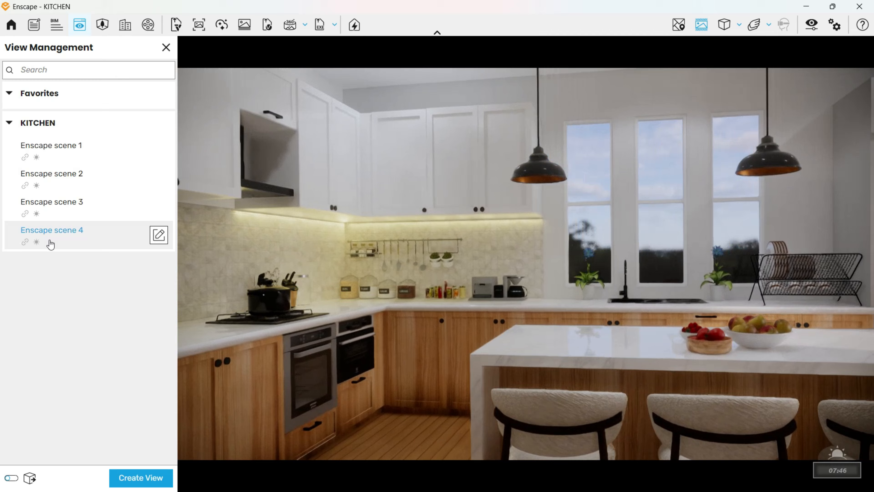
click(62, 203)
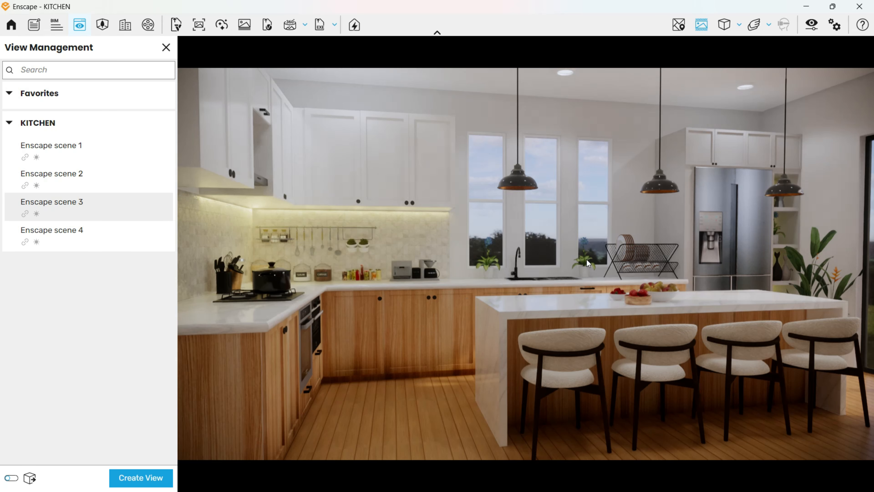
drag(587, 263, 492, 254)
key(w)
key(d)
key(a)
Step: Set the depth of field to 16% and the focal point to 1.14 m for the fruit bowl close-up
click(804, 26)
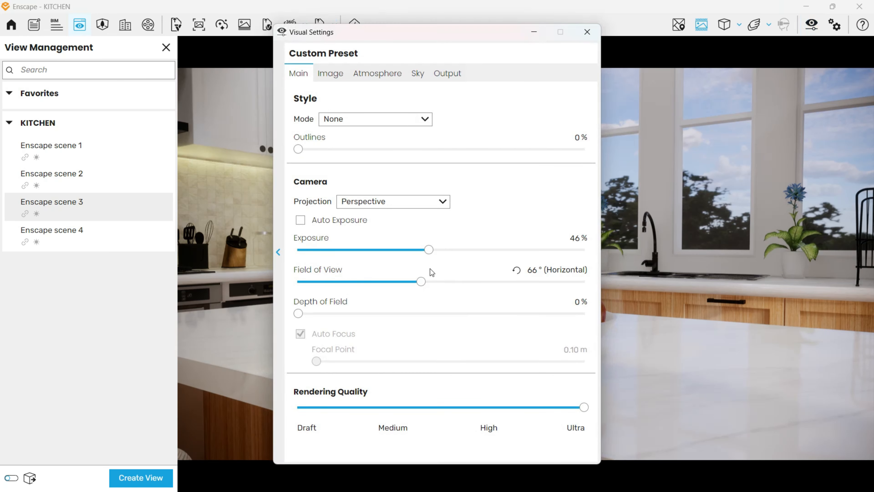
drag(299, 313, 327, 313)
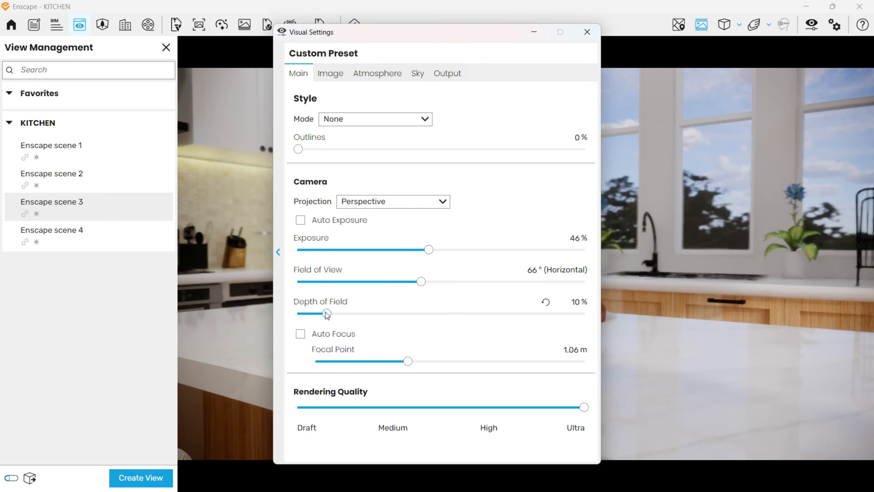
drag(482, 39, 767, 13)
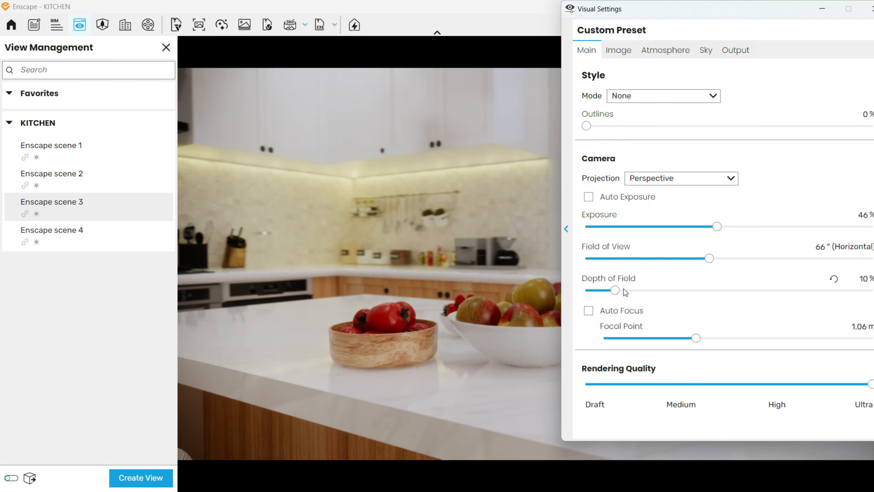
drag(624, 289, 620, 291)
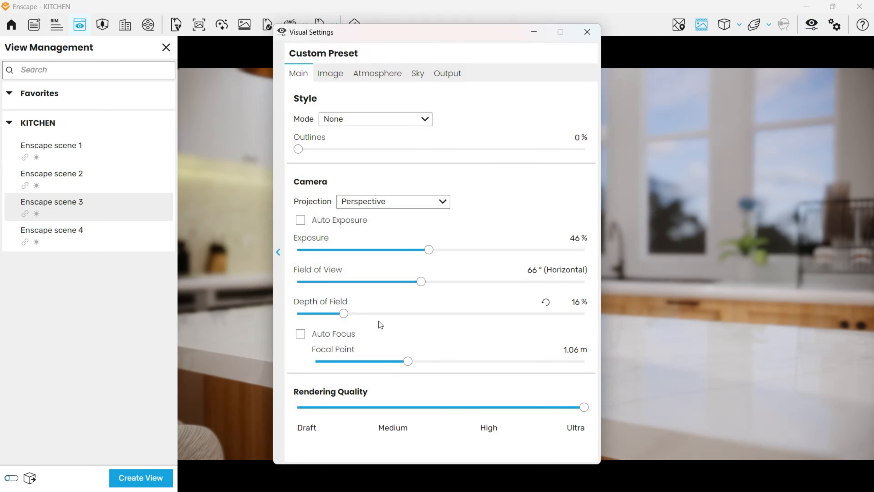
drag(410, 362, 406, 361)
drag(444, 35, 727, 48)
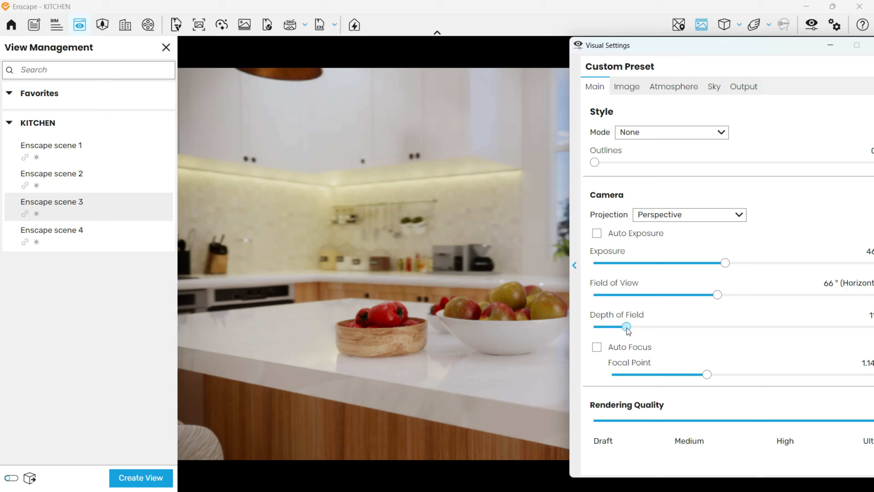
Step: Reduce the depth of field for a subtler background blur and save the close-up as a new view, Enscape scene 5
drag(626, 327, 608, 327)
drag(708, 50, 548, 51)
click(710, 46)
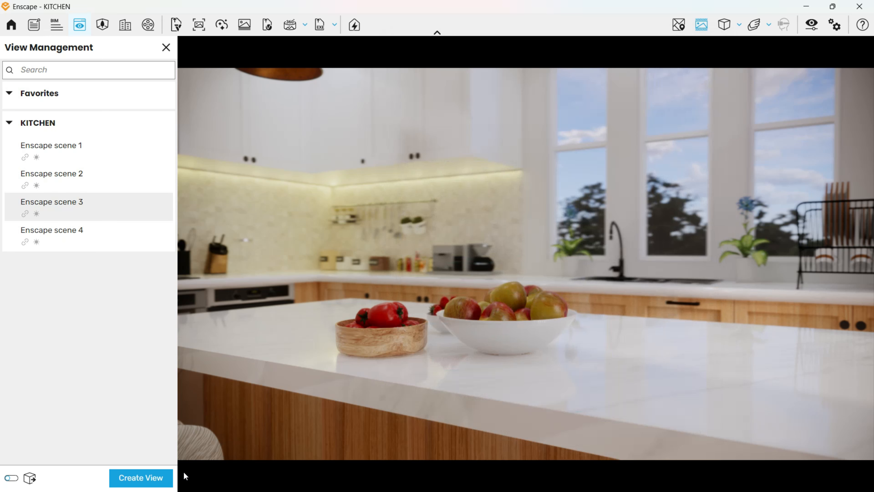
click(140, 477)
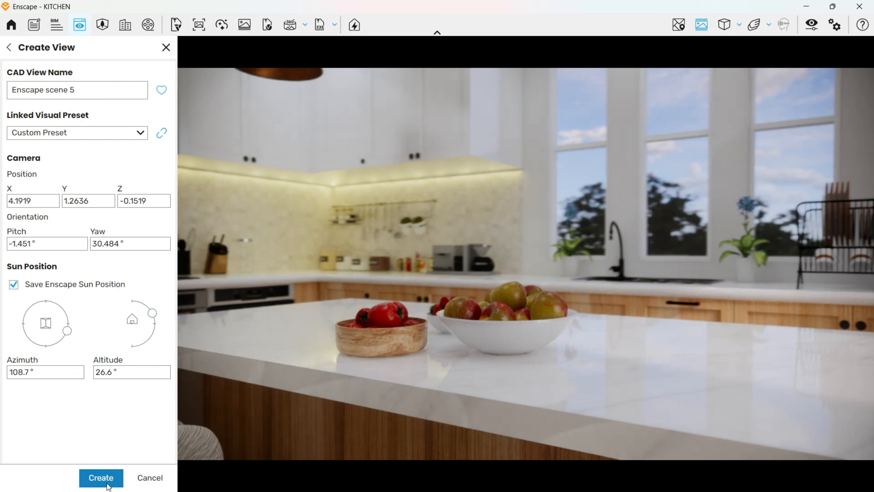
click(104, 477)
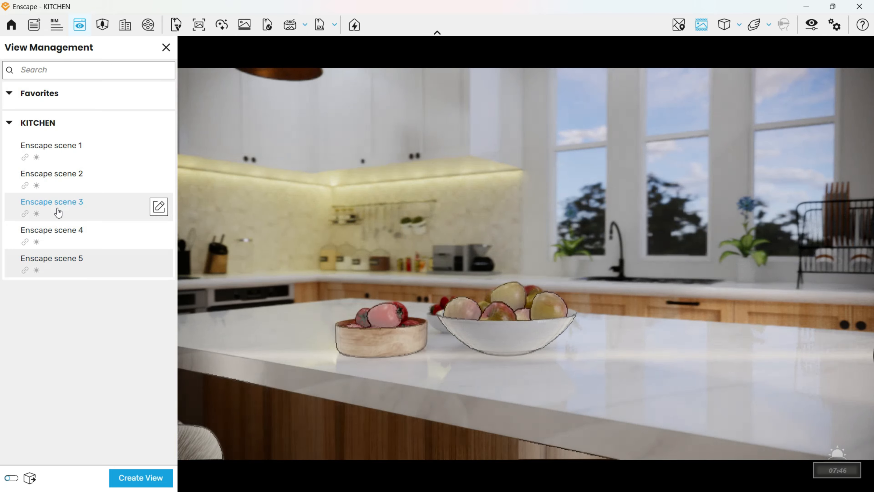
Step: Review Enscape scenes 2 and 4, and restore Enscape scene 3
click(59, 182)
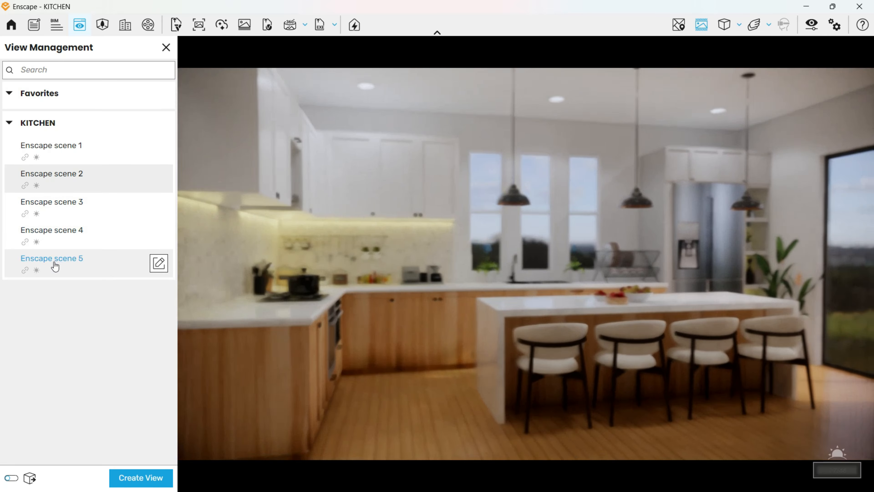
click(59, 246)
click(59, 208)
Step: Change the camera projection of Enscape scene 3 to Two-Point and set the exposure to 48%
click(724, 26)
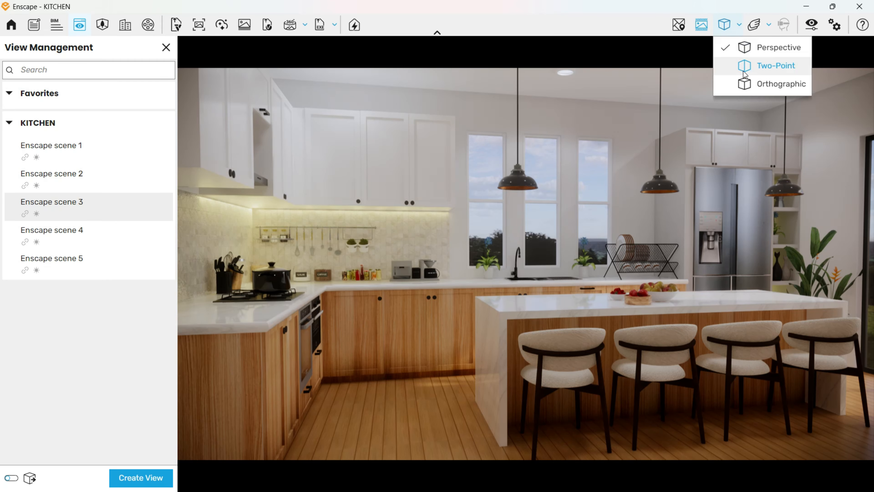
click(751, 49)
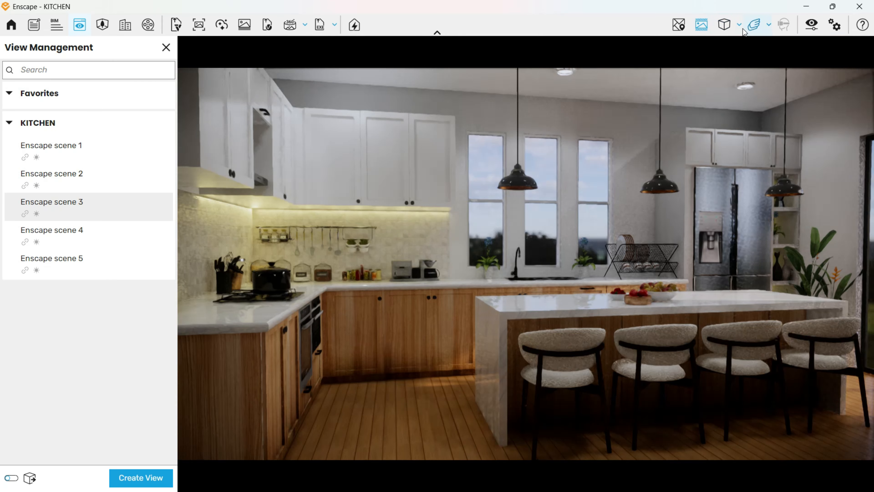
click(735, 27)
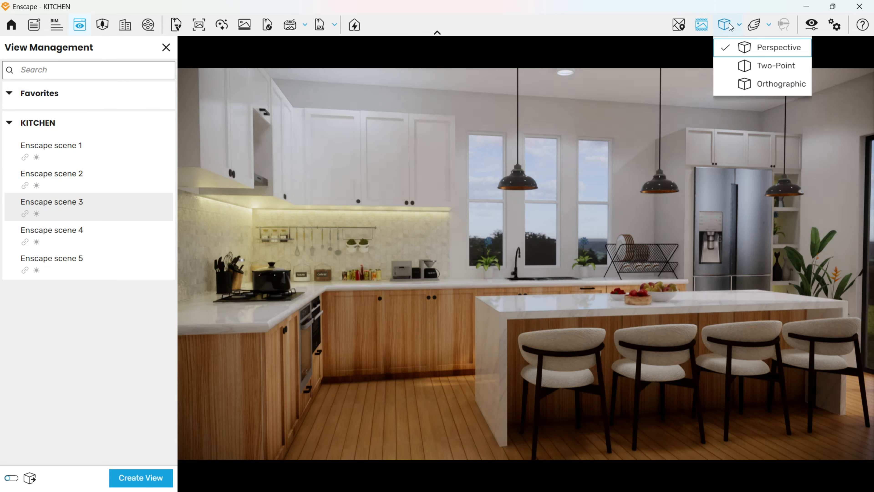
click(750, 65)
click(812, 25)
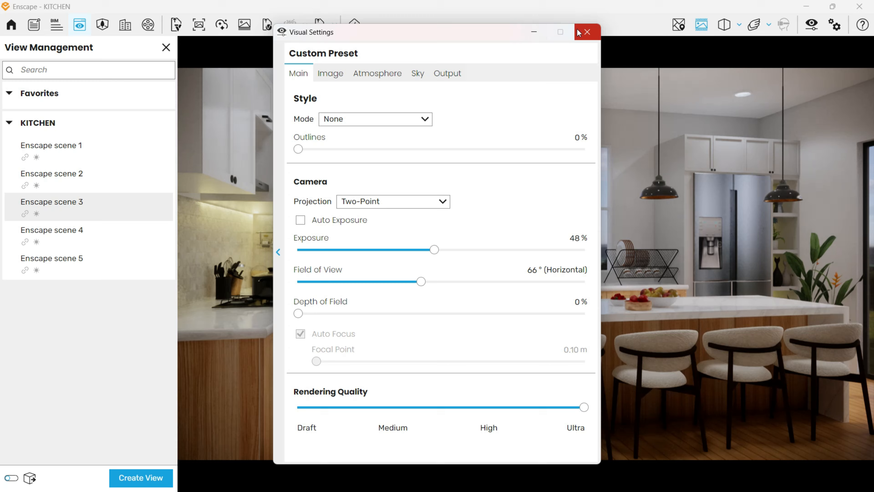
click(596, 31)
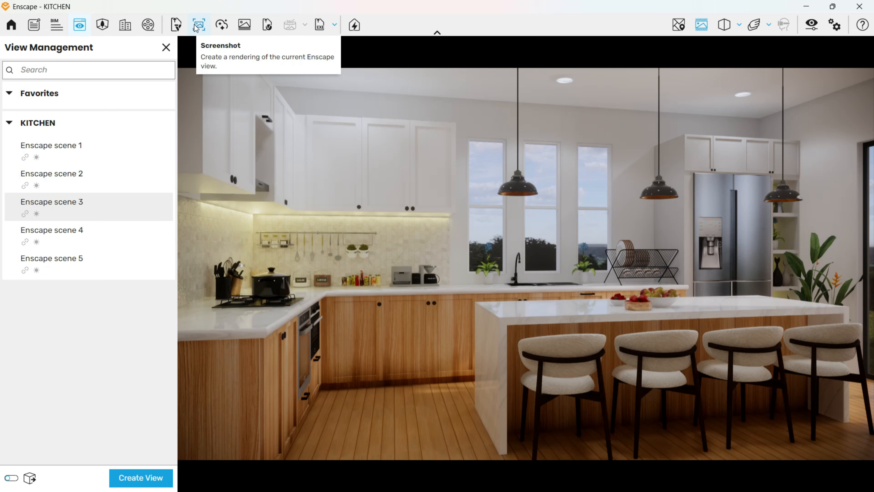
Step: Try a closer camera framing of the kitchen starting from Enscape scene 3
drag(398, 179, 420, 180)
key(w)
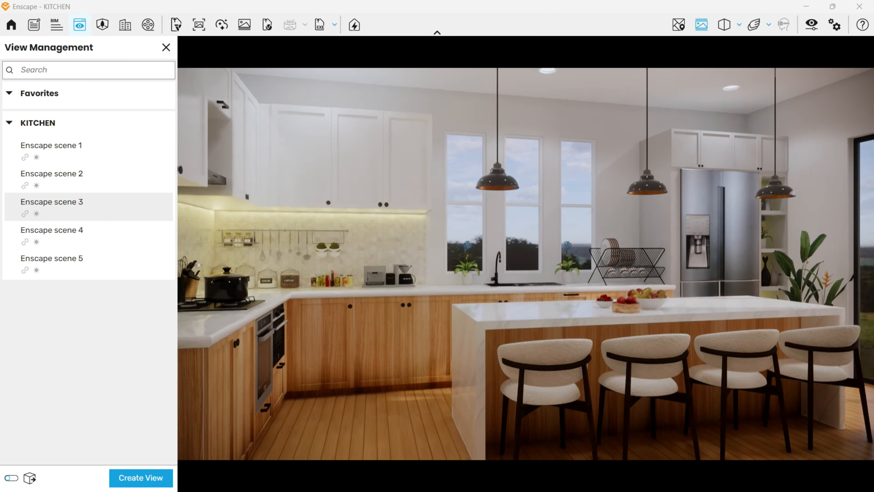
key(e)
mouse_move(65, 208)
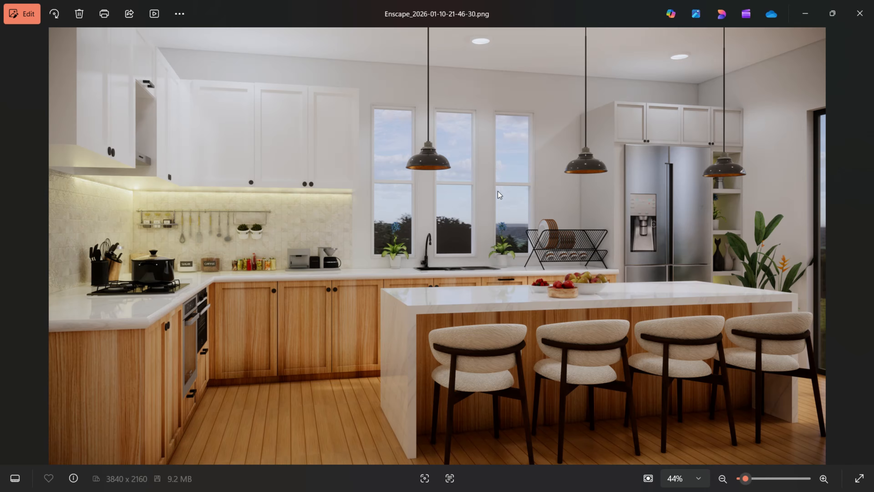
Step: Switch to the exported render in the image viewer and examine the windows, sink and pendant lights up close
scroll(540, 257, up, 4)
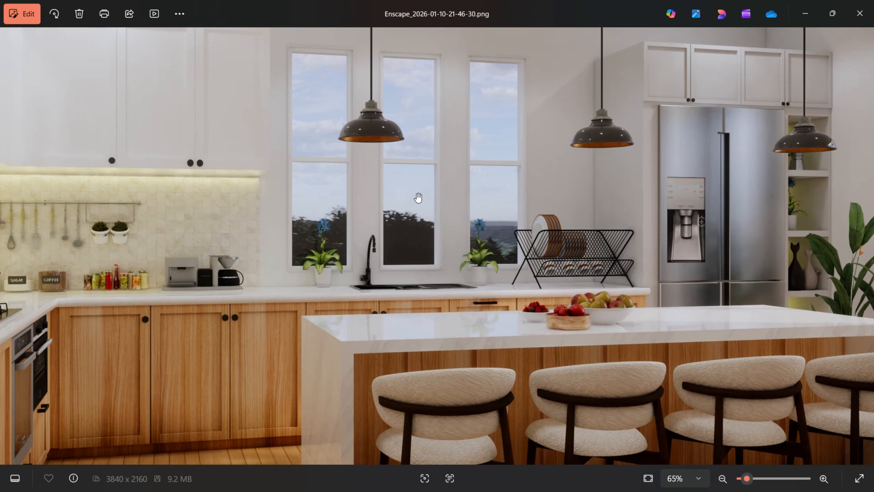
scroll(354, 88, up, 3)
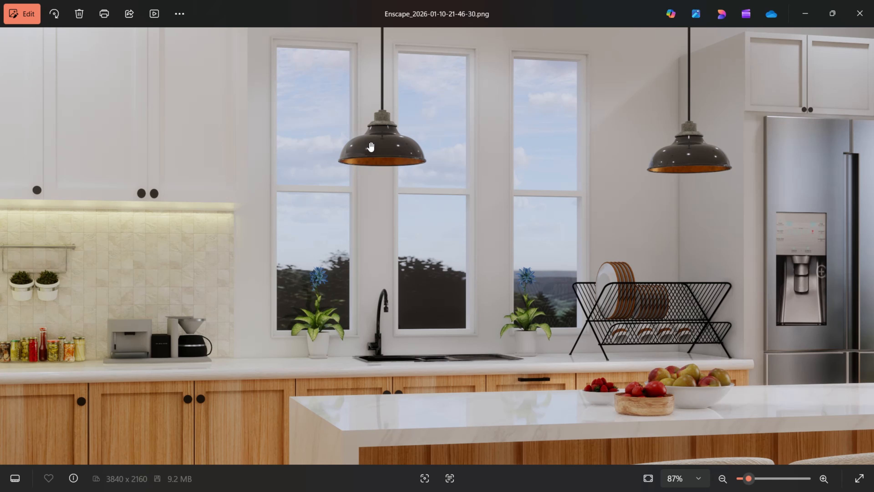
Step: Examine the sink, backsplash, countertop, island and fridge up close in the current render, and return to the overall view
scroll(375, 142, up, 1)
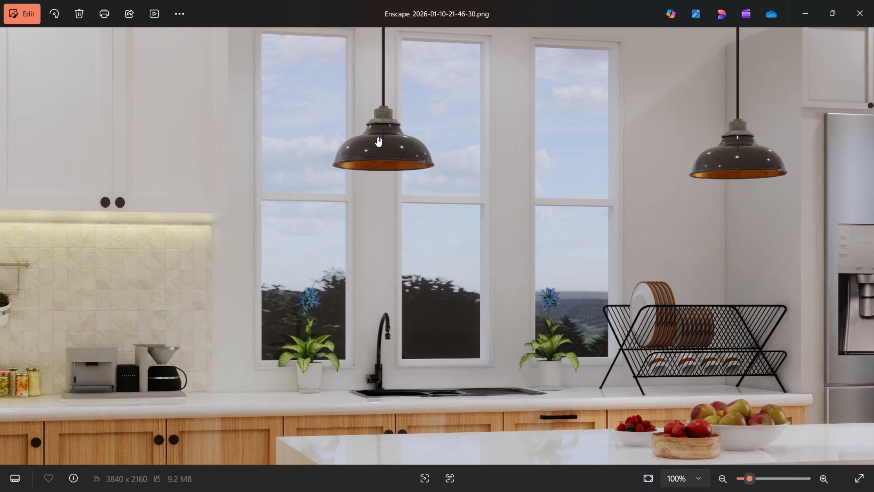
drag(327, 233, 382, 129)
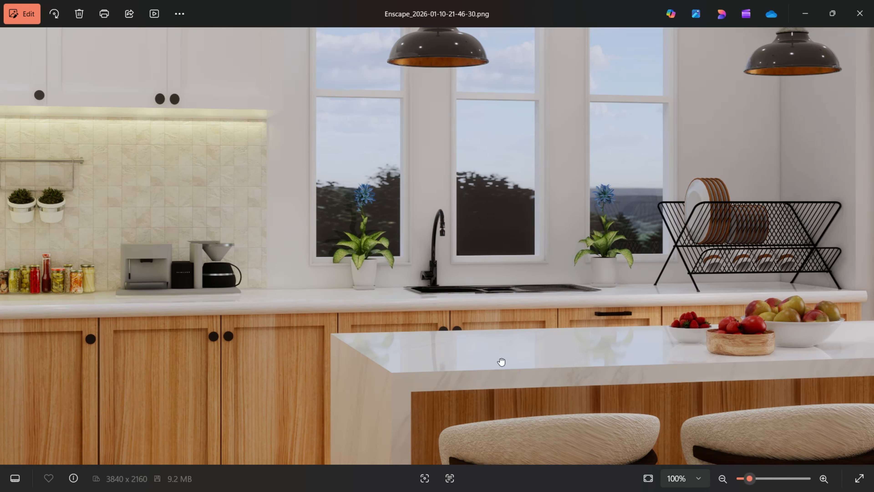
drag(502, 362, 398, 348)
scroll(434, 340, down, 4)
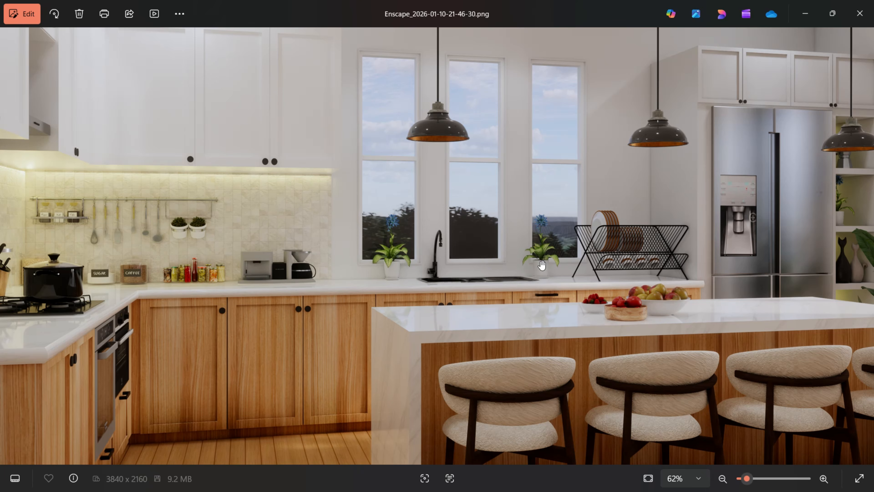
drag(244, 312, 350, 259)
scroll(350, 259, down, 2)
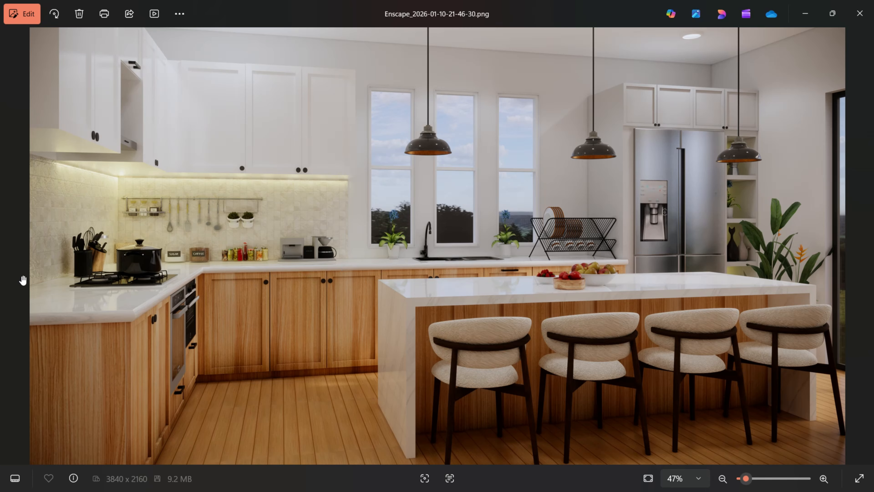
key(Right)
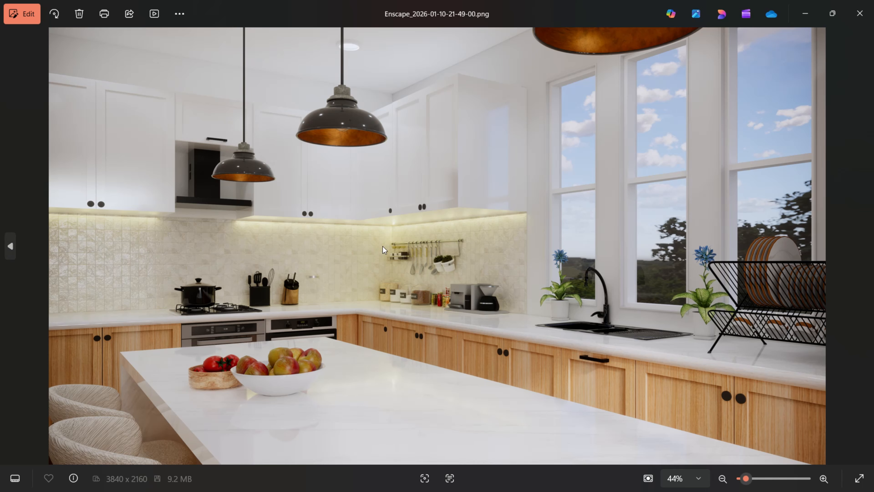
scroll(330, 363, up, 2)
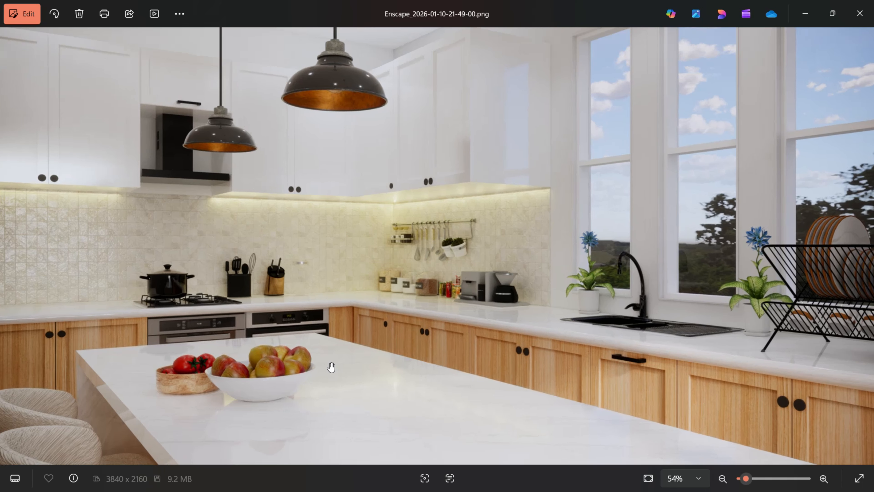
scroll(307, 363, down, 2)
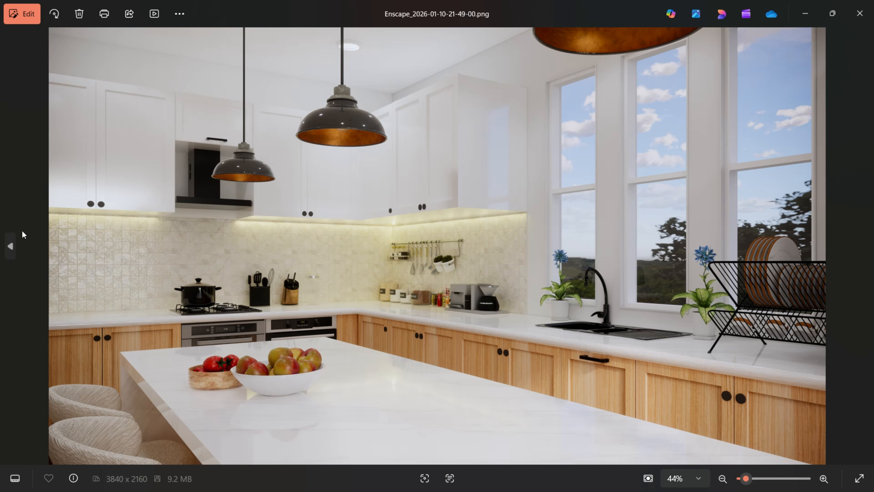
click(9, 244)
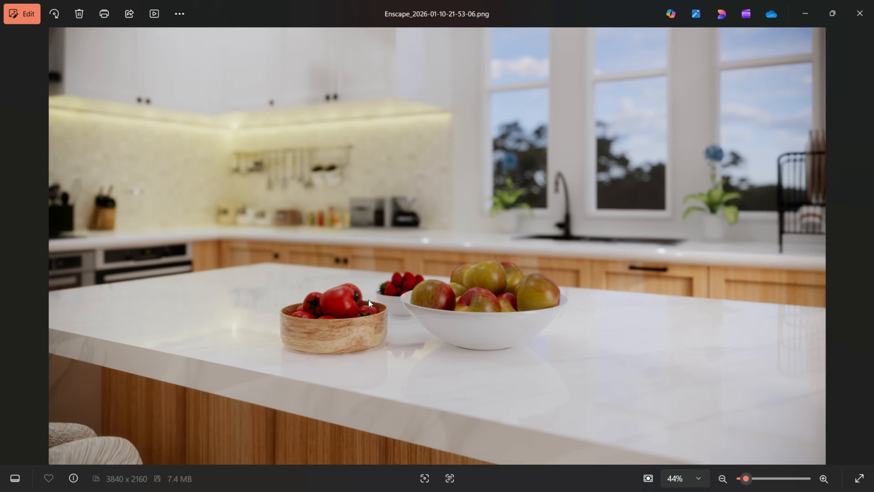
scroll(369, 300, up, 5)
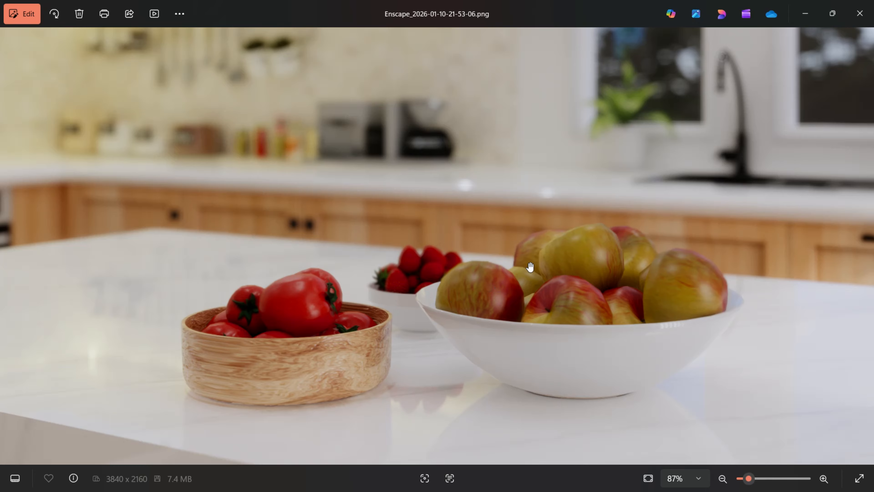
scroll(531, 265, up, 2)
scroll(389, 290, down, 3)
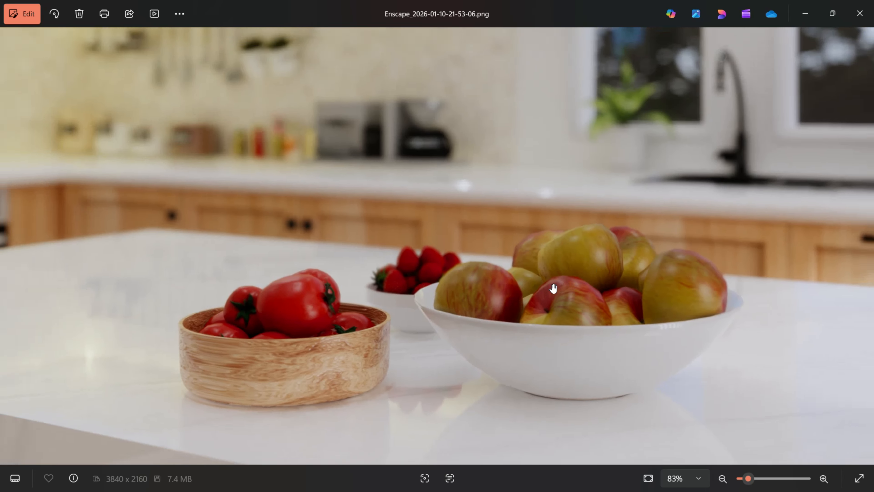
scroll(389, 289, down, 4)
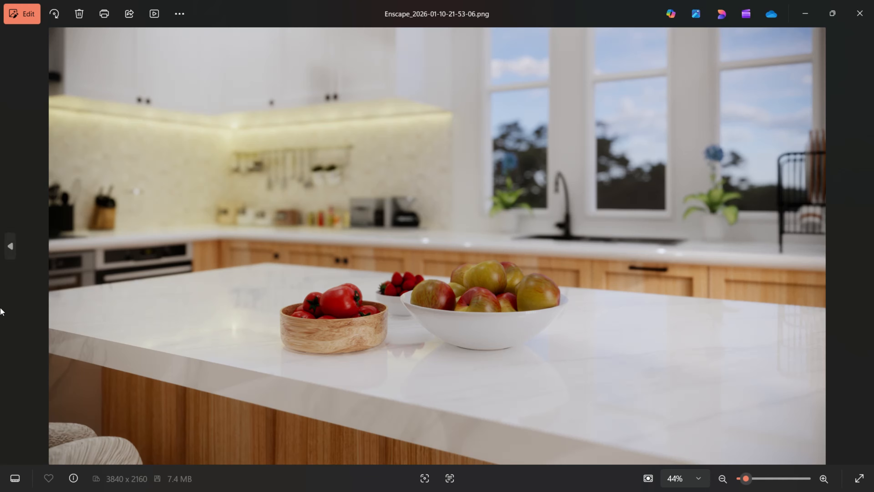
click(14, 253)
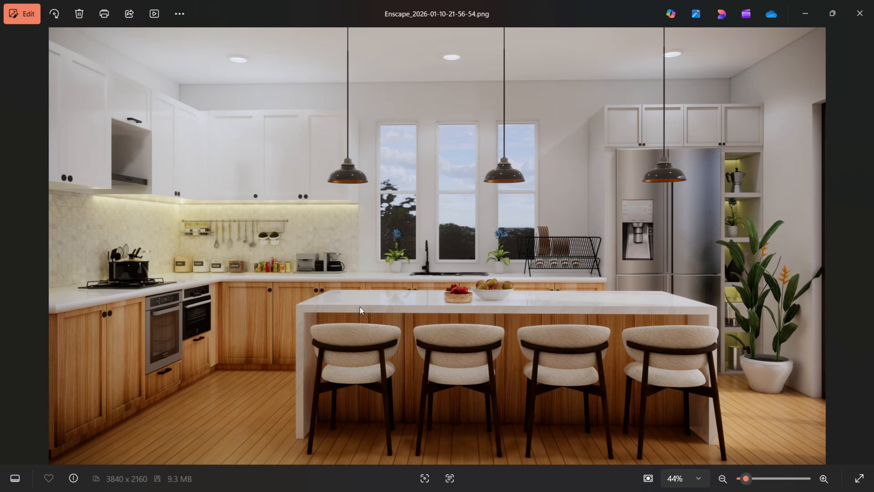